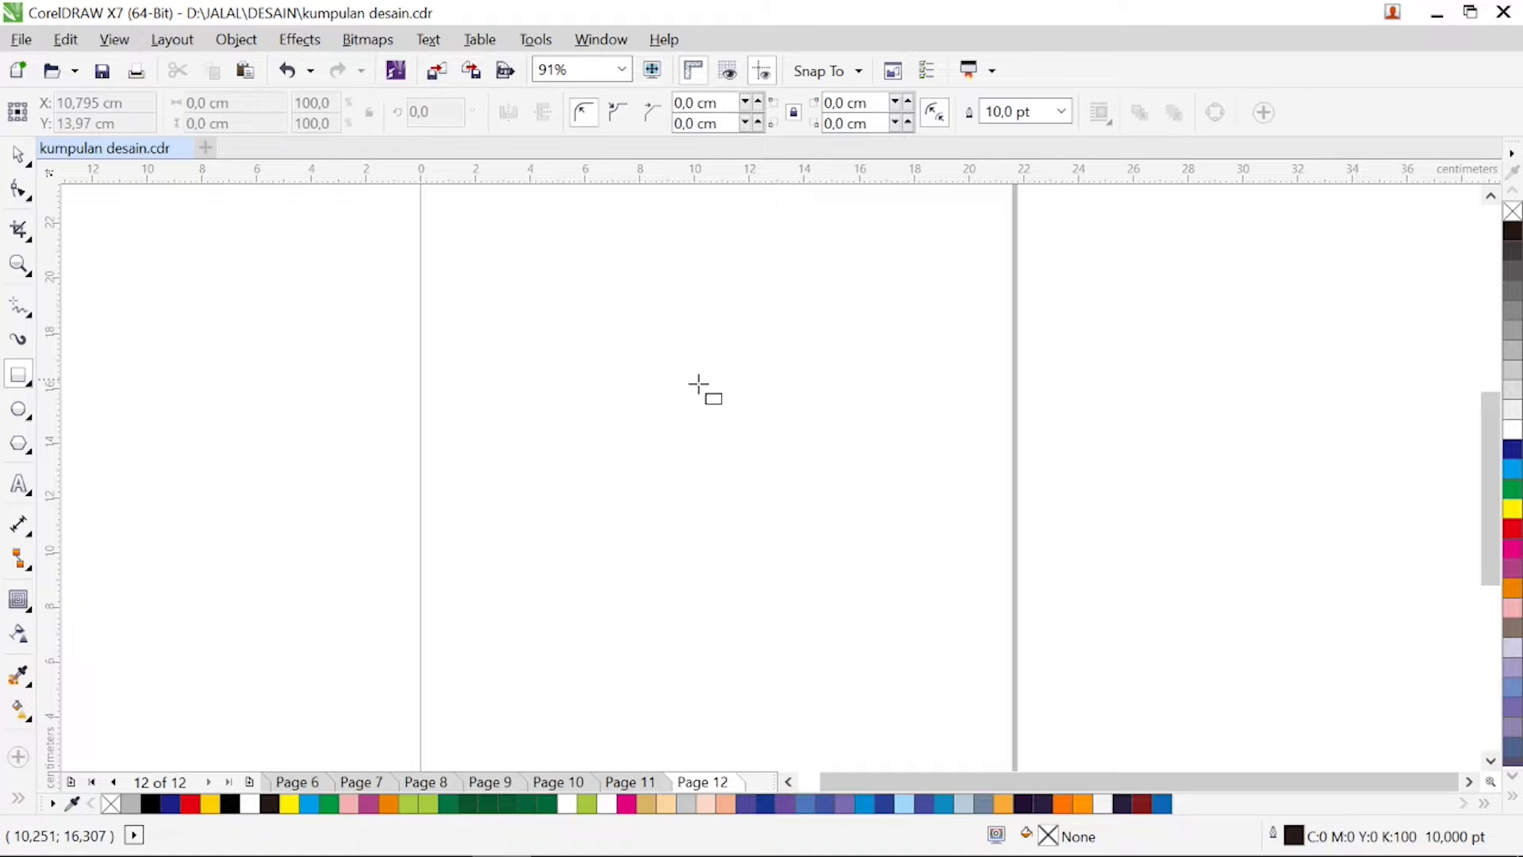
- Draw a square about 13.4 cm wide and move it to the middle of the page's width
{"action": "left_click_drag", "start_coordinate": [561, 402], "coordinate": [750, 590]}
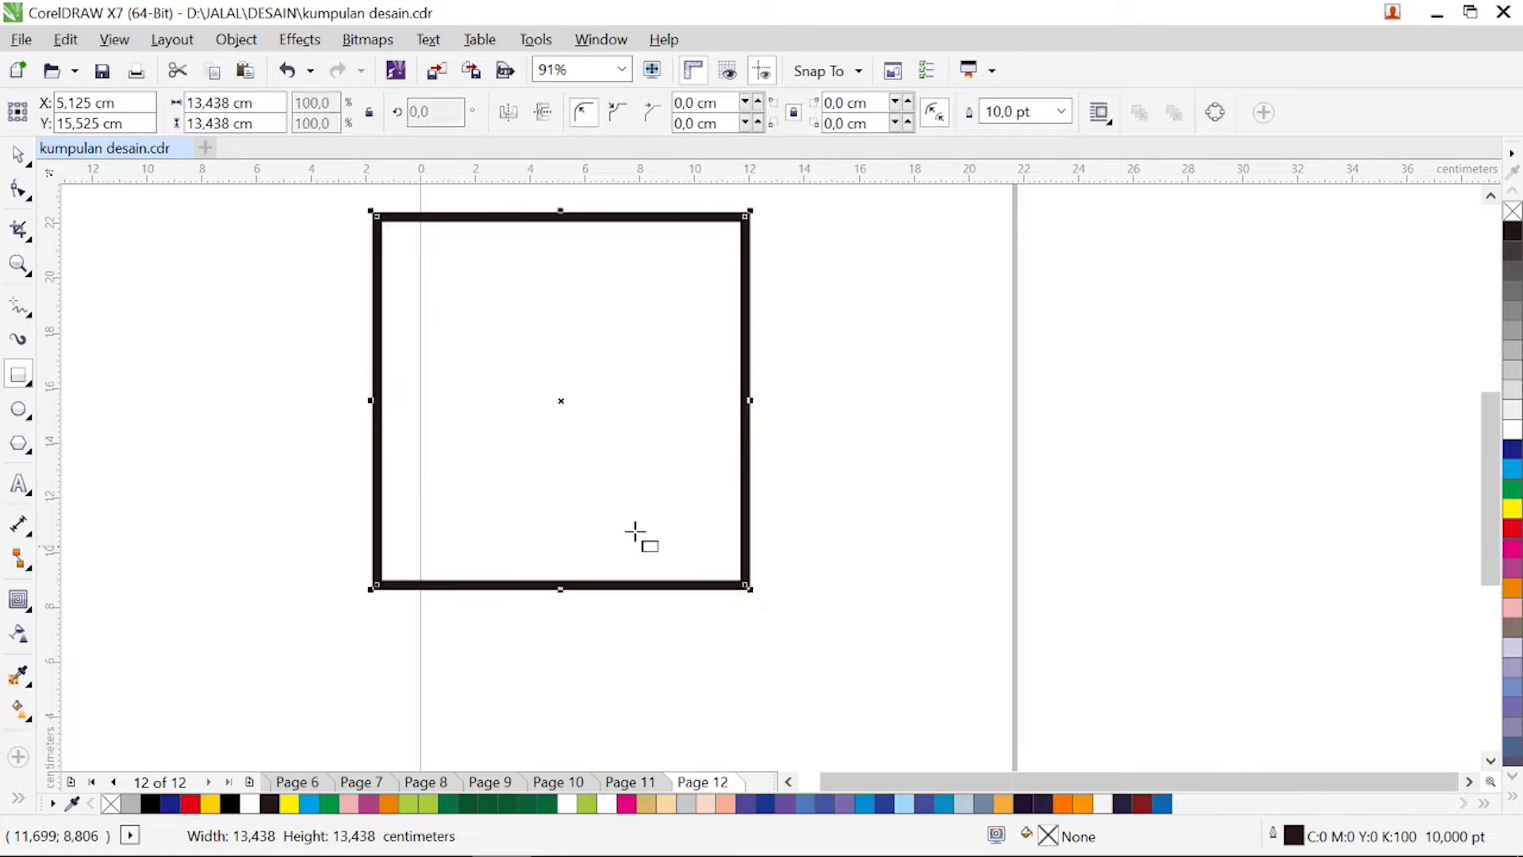
{"action": "left_click", "coordinate": [17, 154]}
{"action": "left_click_drag", "start_coordinate": [574, 405], "coordinate": [708, 505]}
- Set the square's outline width to 8 pt
{"action": "left_click", "coordinate": [1062, 111]}
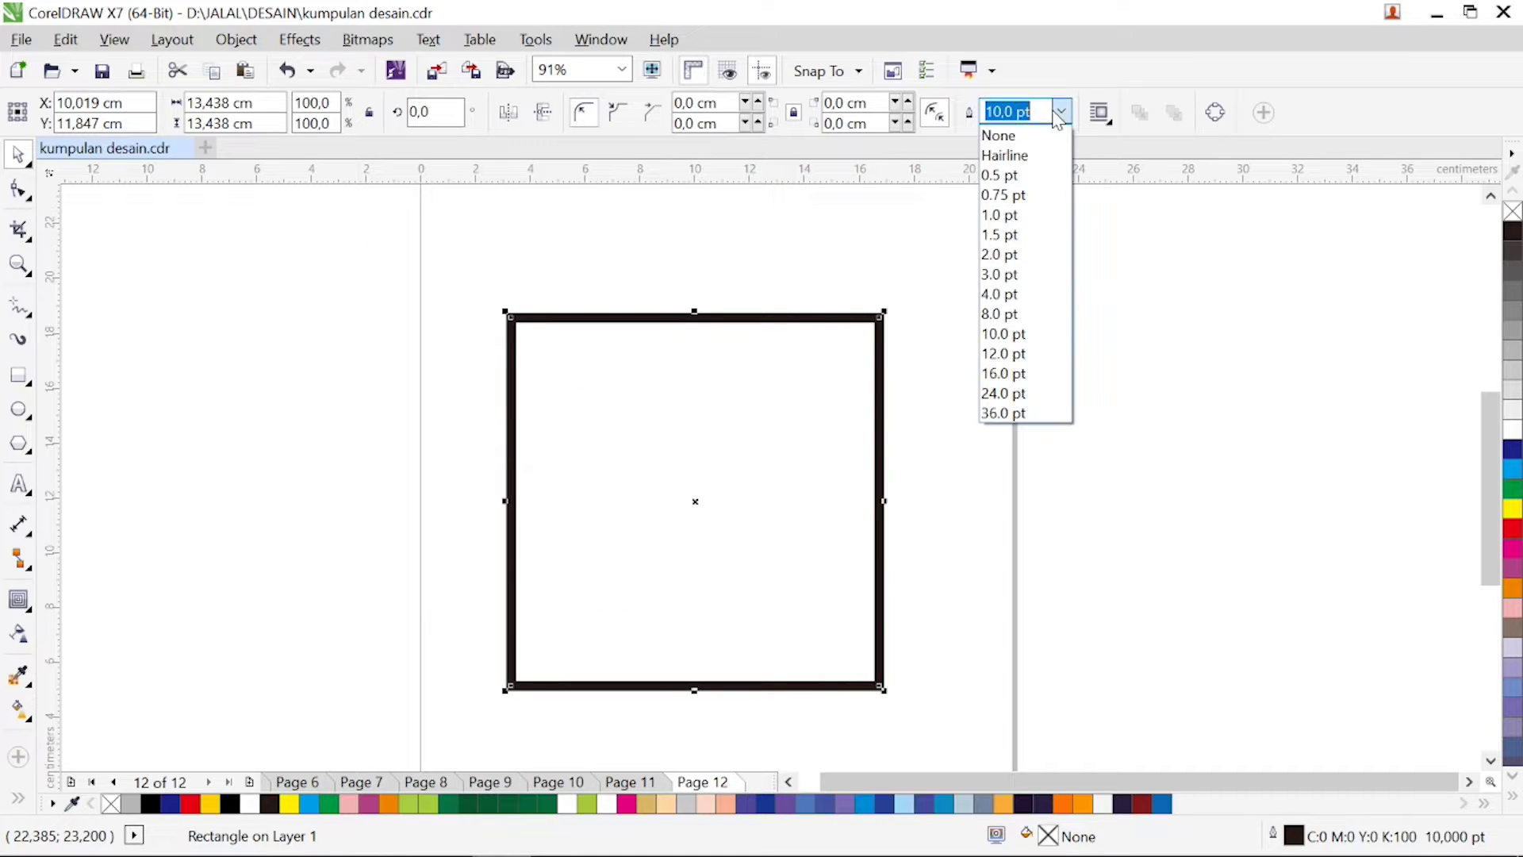
{"action": "left_click", "coordinate": [1017, 321]}
{"action": "left_click", "coordinate": [1020, 324]}
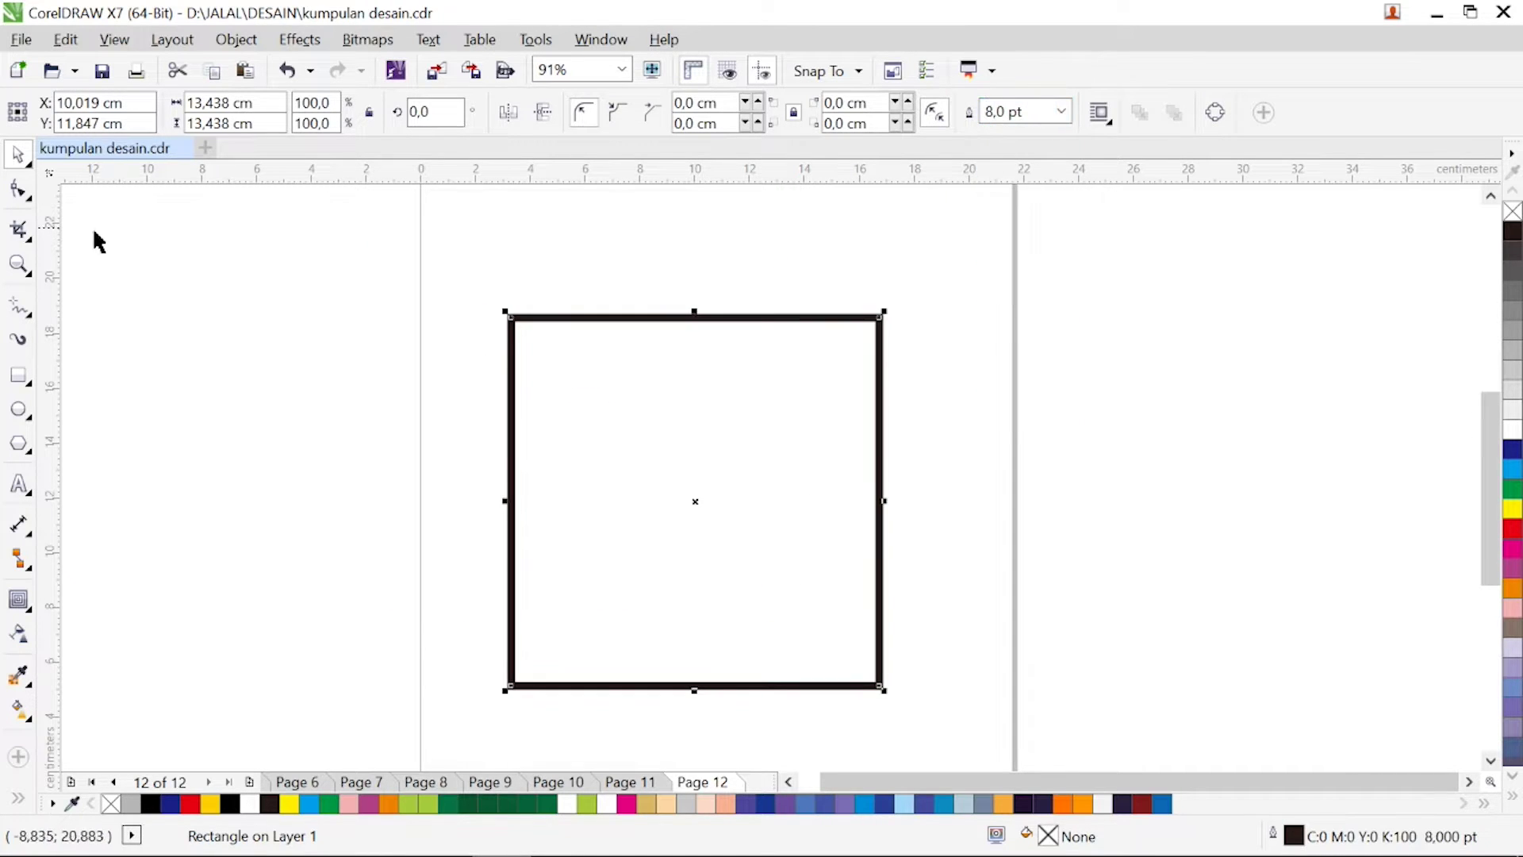
- Draw a connected line from outside the square's upper-left corner, through that corner, diagonally to its lower-right corner
{"action": "left_click", "coordinate": [17, 307]}
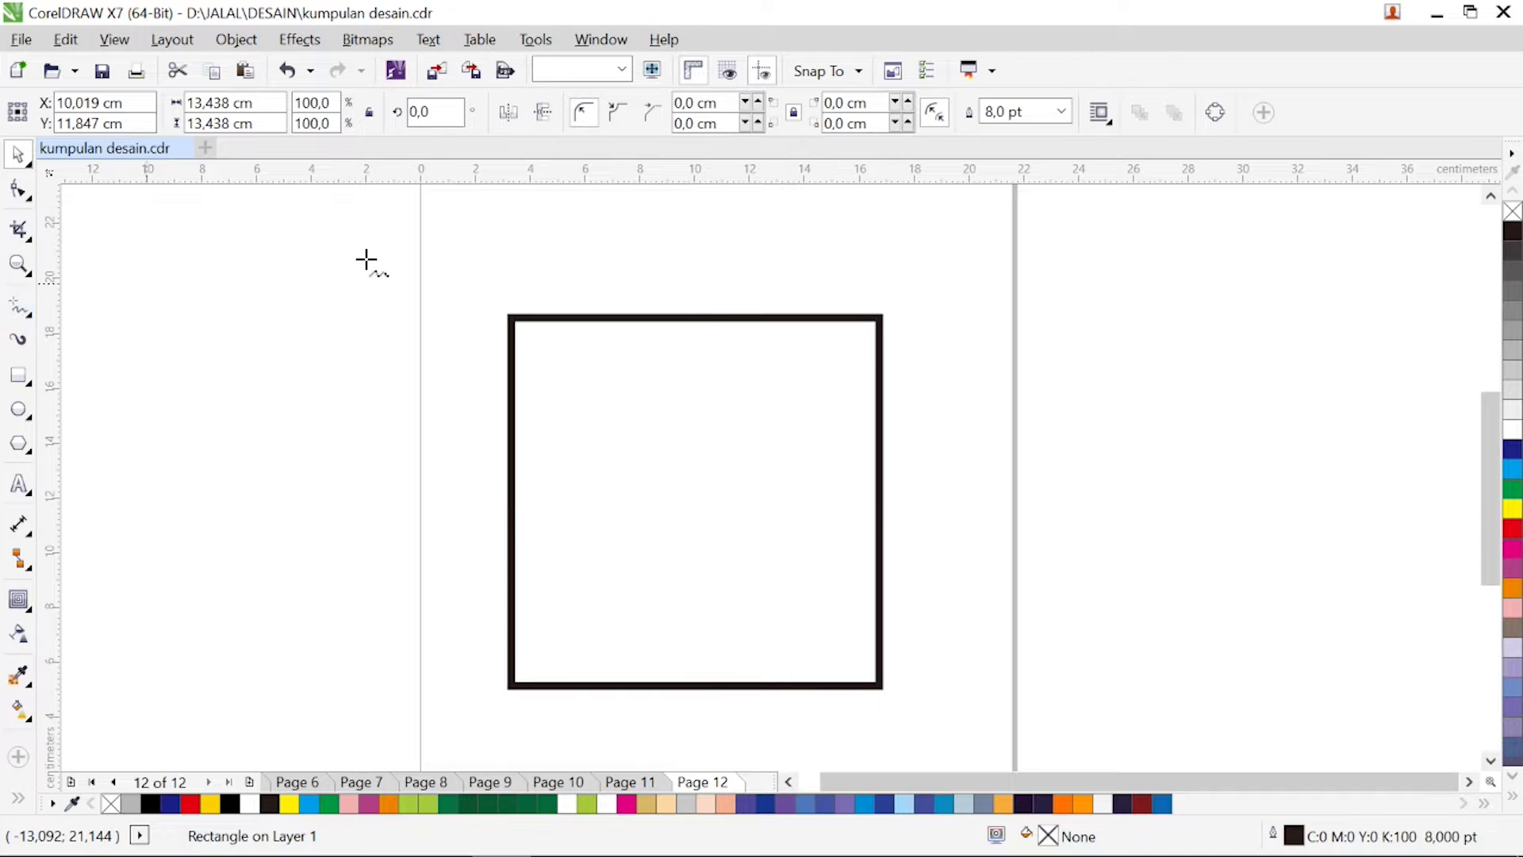
{"action": "left_click", "coordinate": [461, 280]}
{"action": "left_click", "coordinate": [513, 319]}
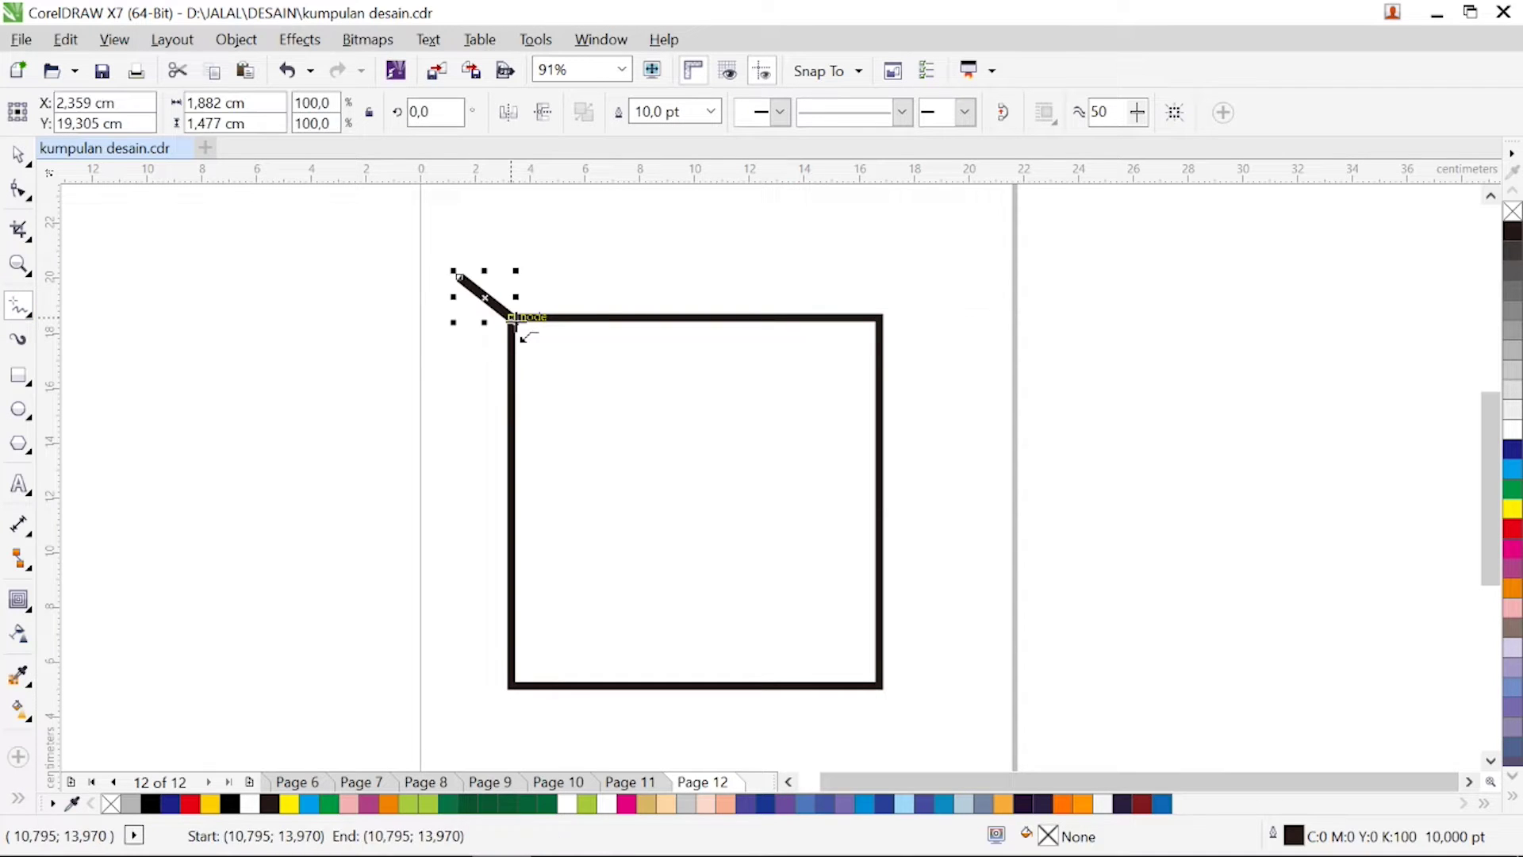
{"action": "left_click", "coordinate": [512, 319]}
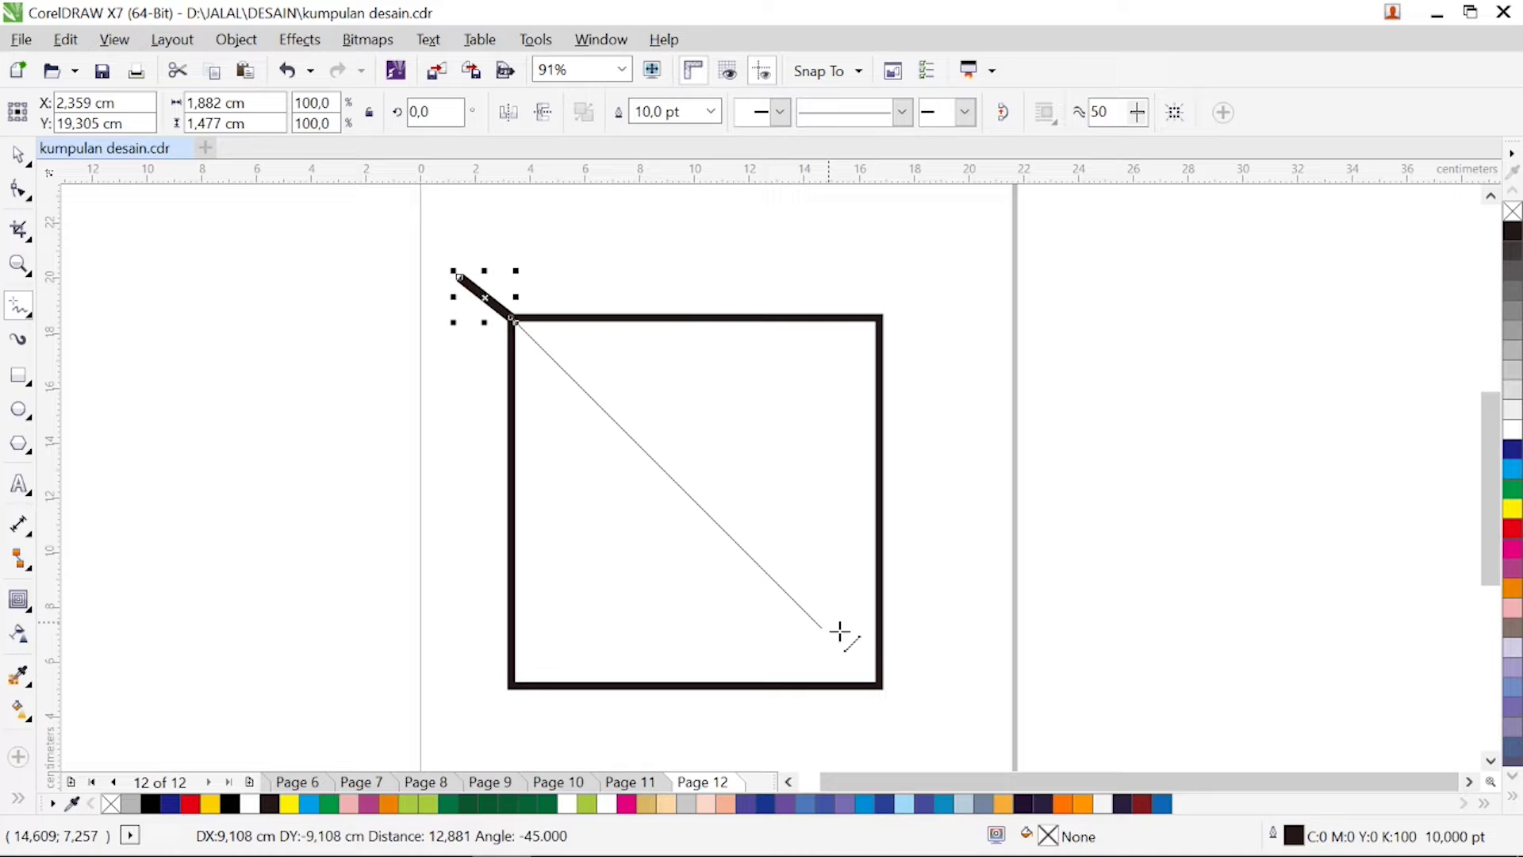
{"action": "left_click", "coordinate": [881, 686]}
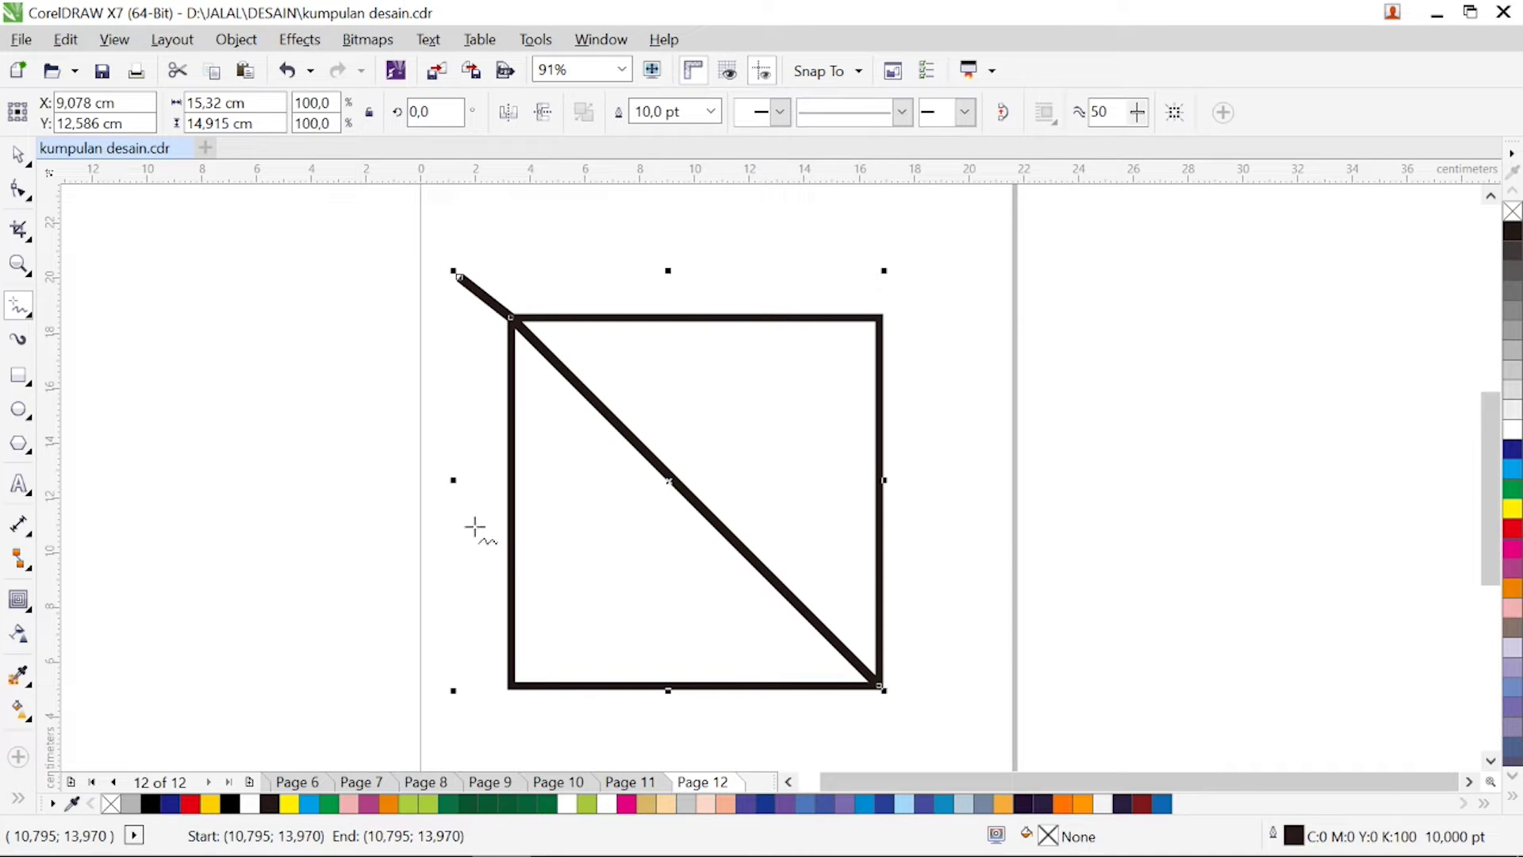
- Trim the square with the diagonal line and break the resulting curve apart into two triangles
{"action": "left_click", "coordinate": [17, 153]}
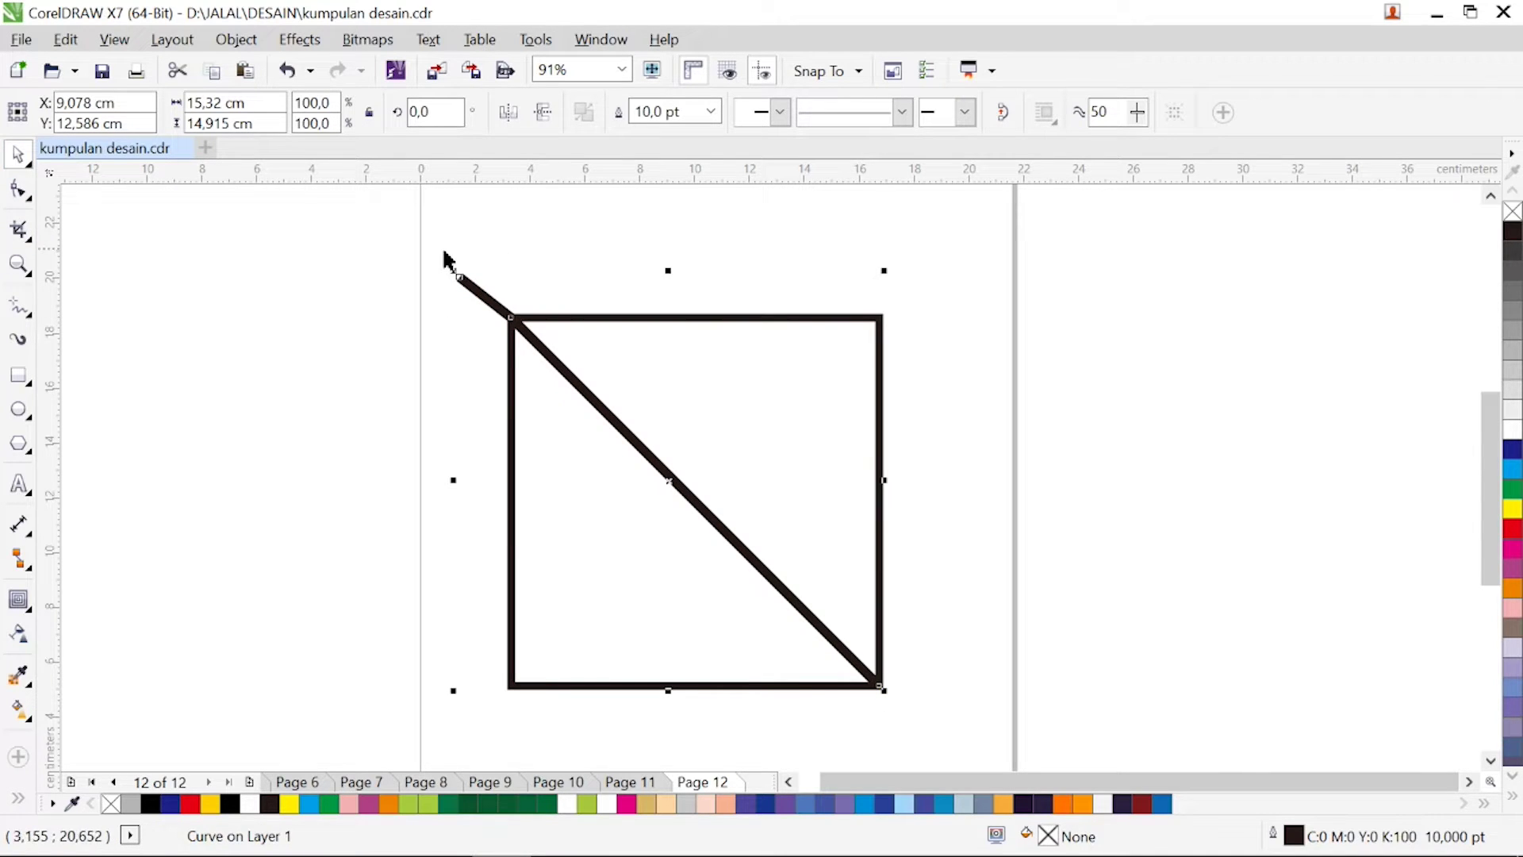
{"action": "left_click_drag", "start_coordinate": [400, 232], "coordinate": [926, 729]}
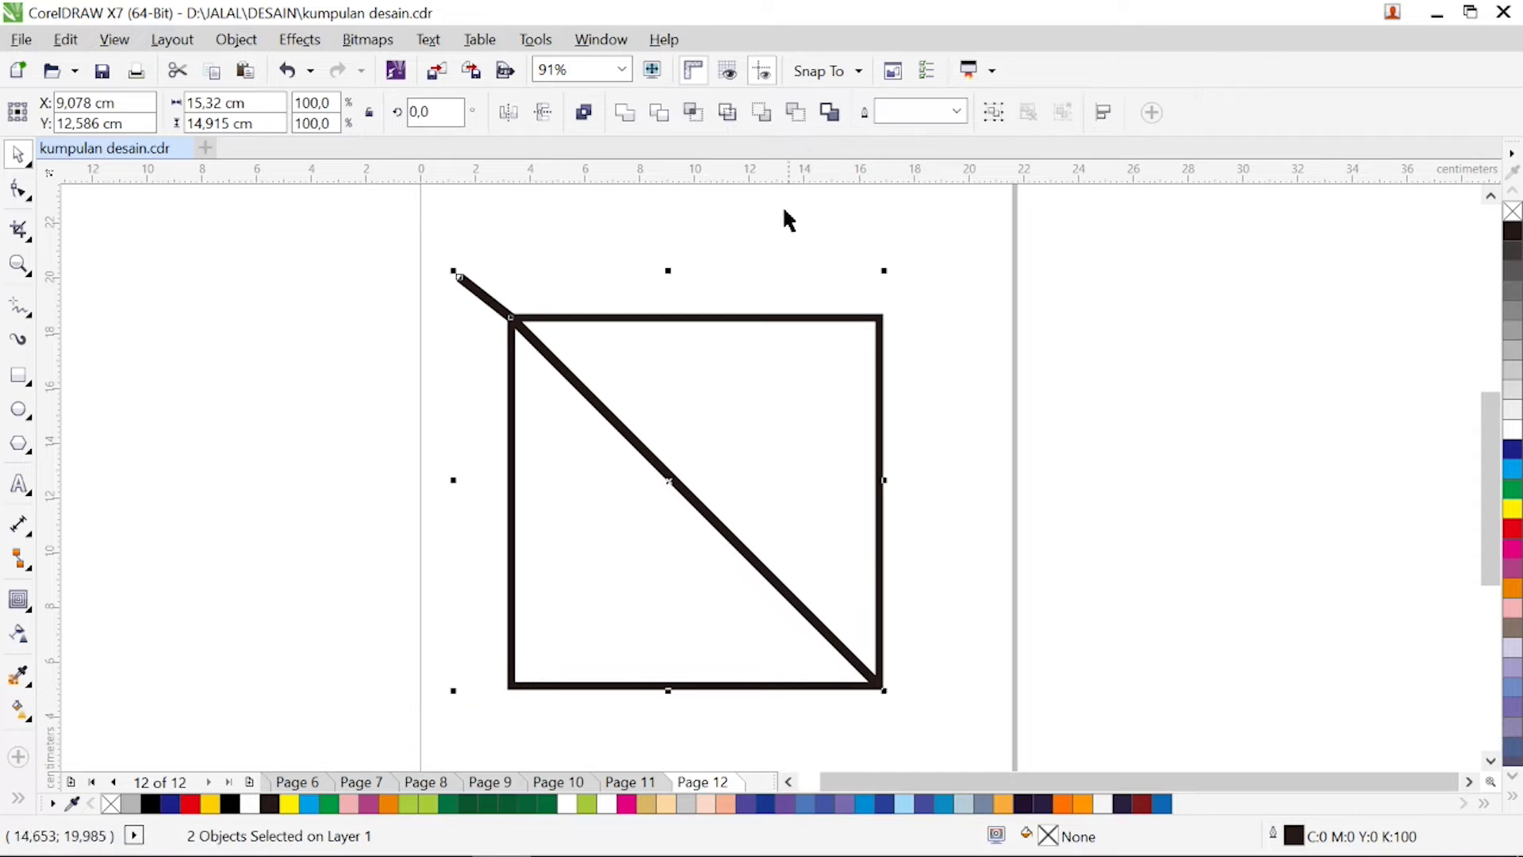
{"action": "left_click", "coordinate": [659, 112]}
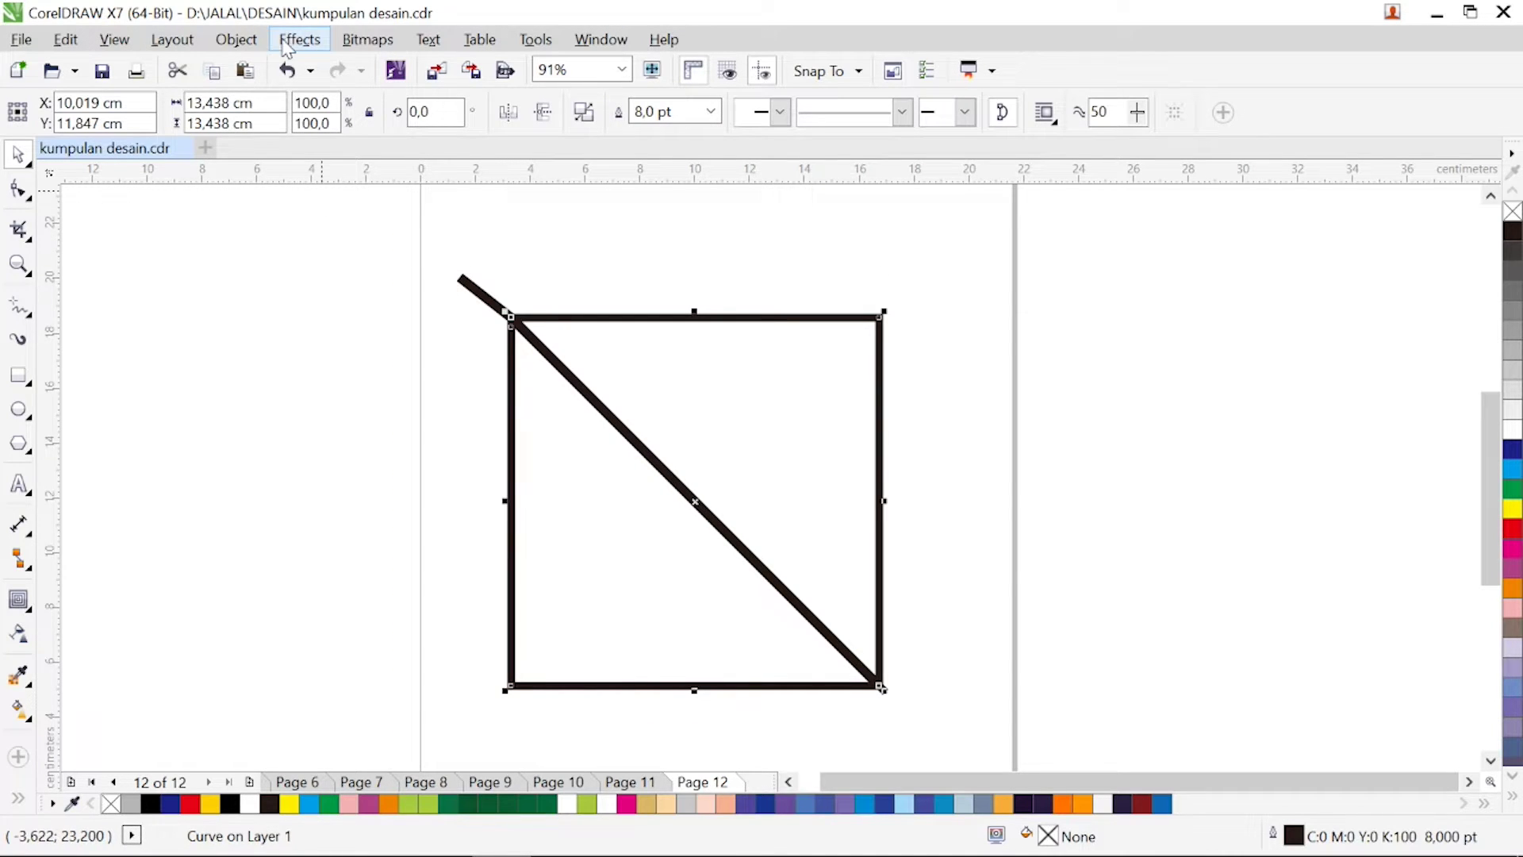
{"action": "left_click", "coordinate": [236, 39]}
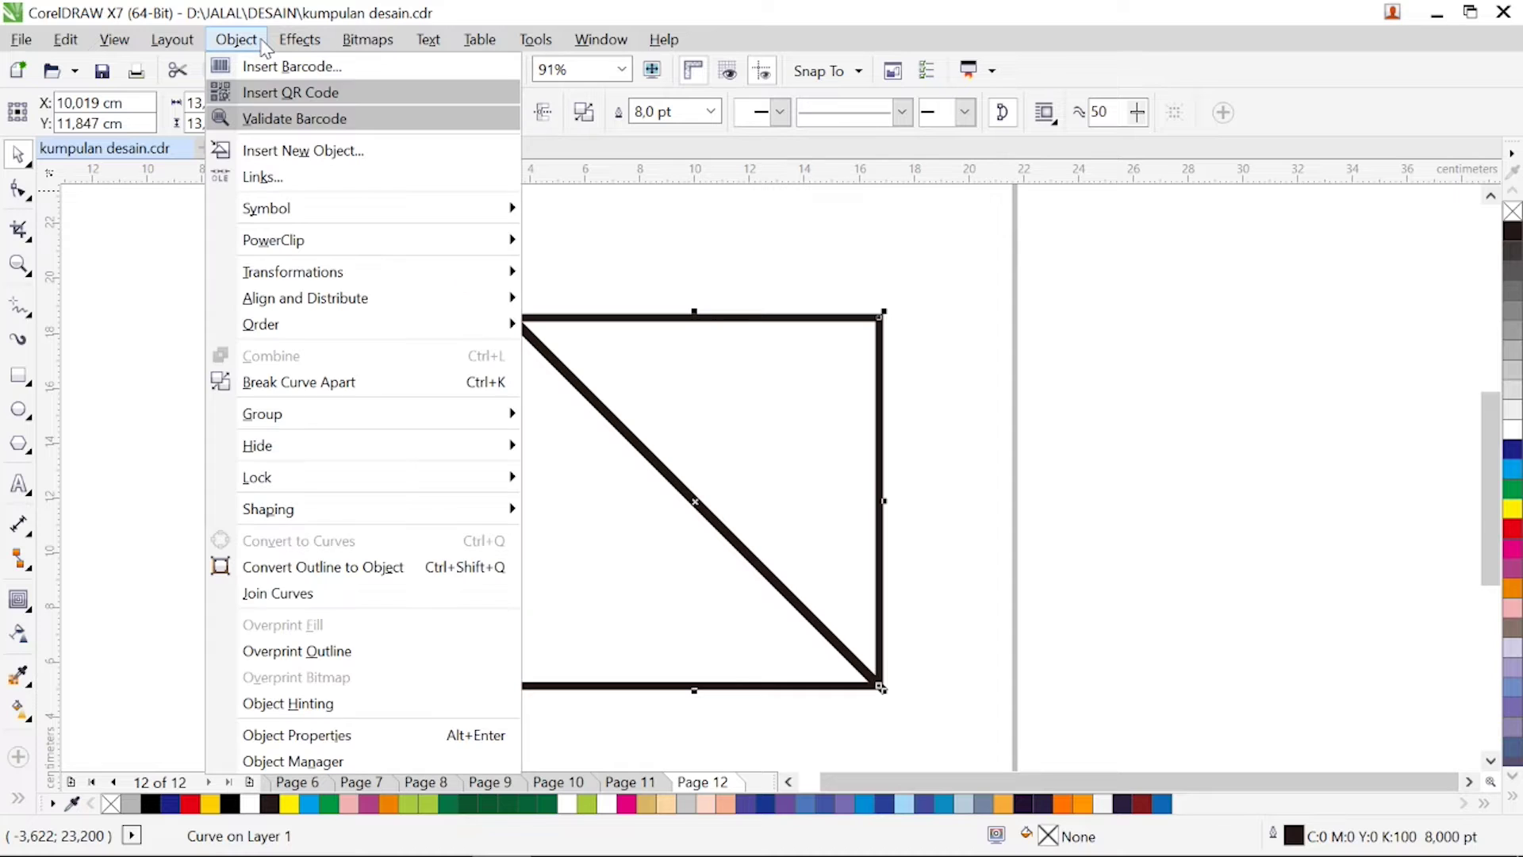
{"action": "left_click", "coordinate": [270, 382]}
- Delete the diagonal cutting line with its stub outside the square
{"action": "left_click", "coordinate": [410, 317]}
{"action": "left_click", "coordinate": [485, 306]}
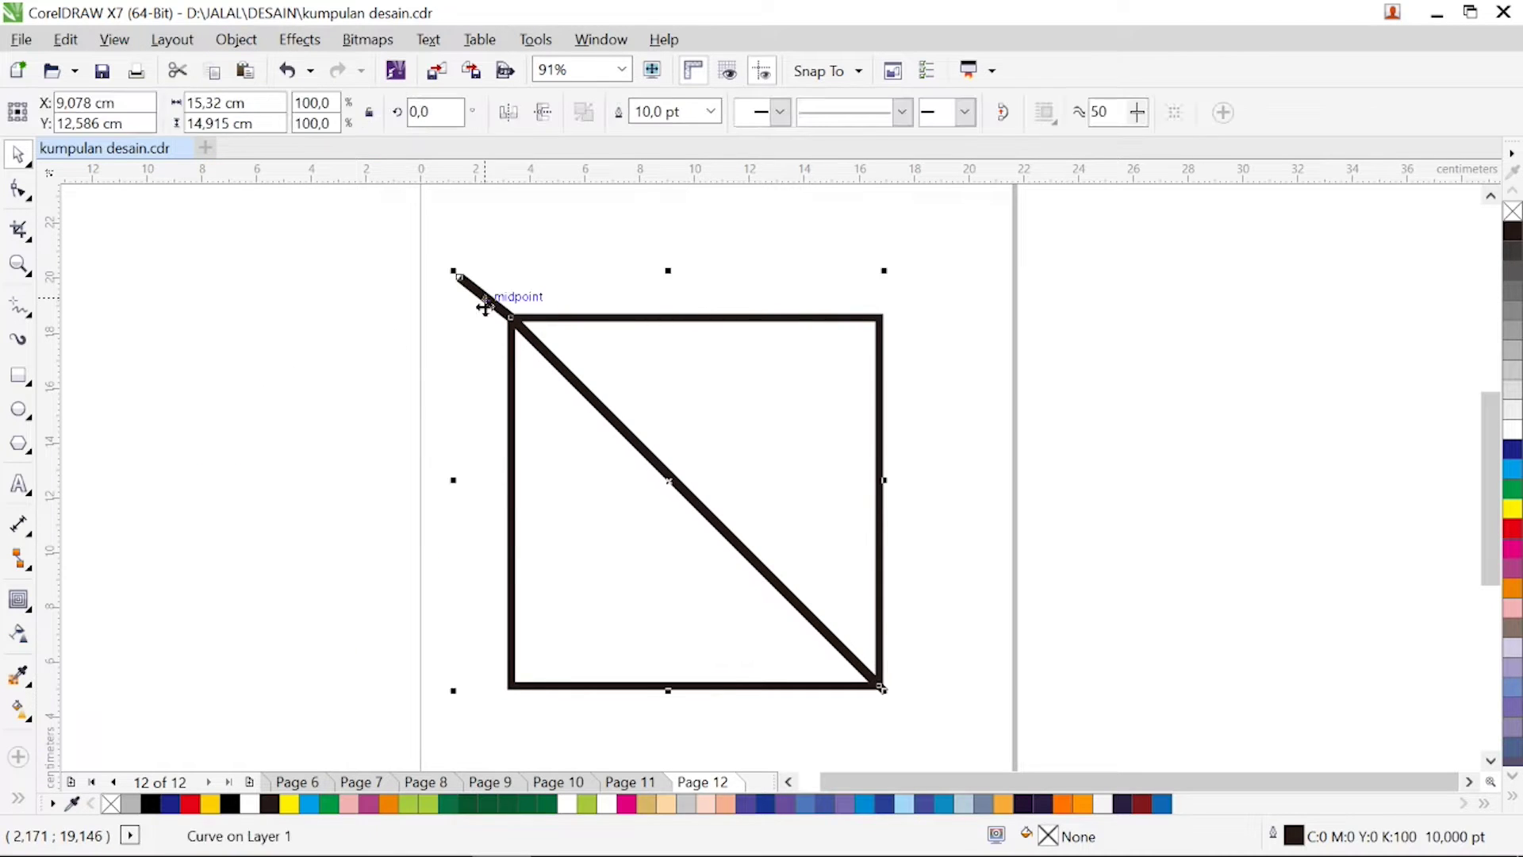
{"action": "key", "text": "Delete"}
- Fillet the corners of both triangles with a 0,9 cm radius and set their outline width to 4 pt
{"action": "left_click_drag", "start_coordinate": [449, 274], "coordinate": [949, 715]}
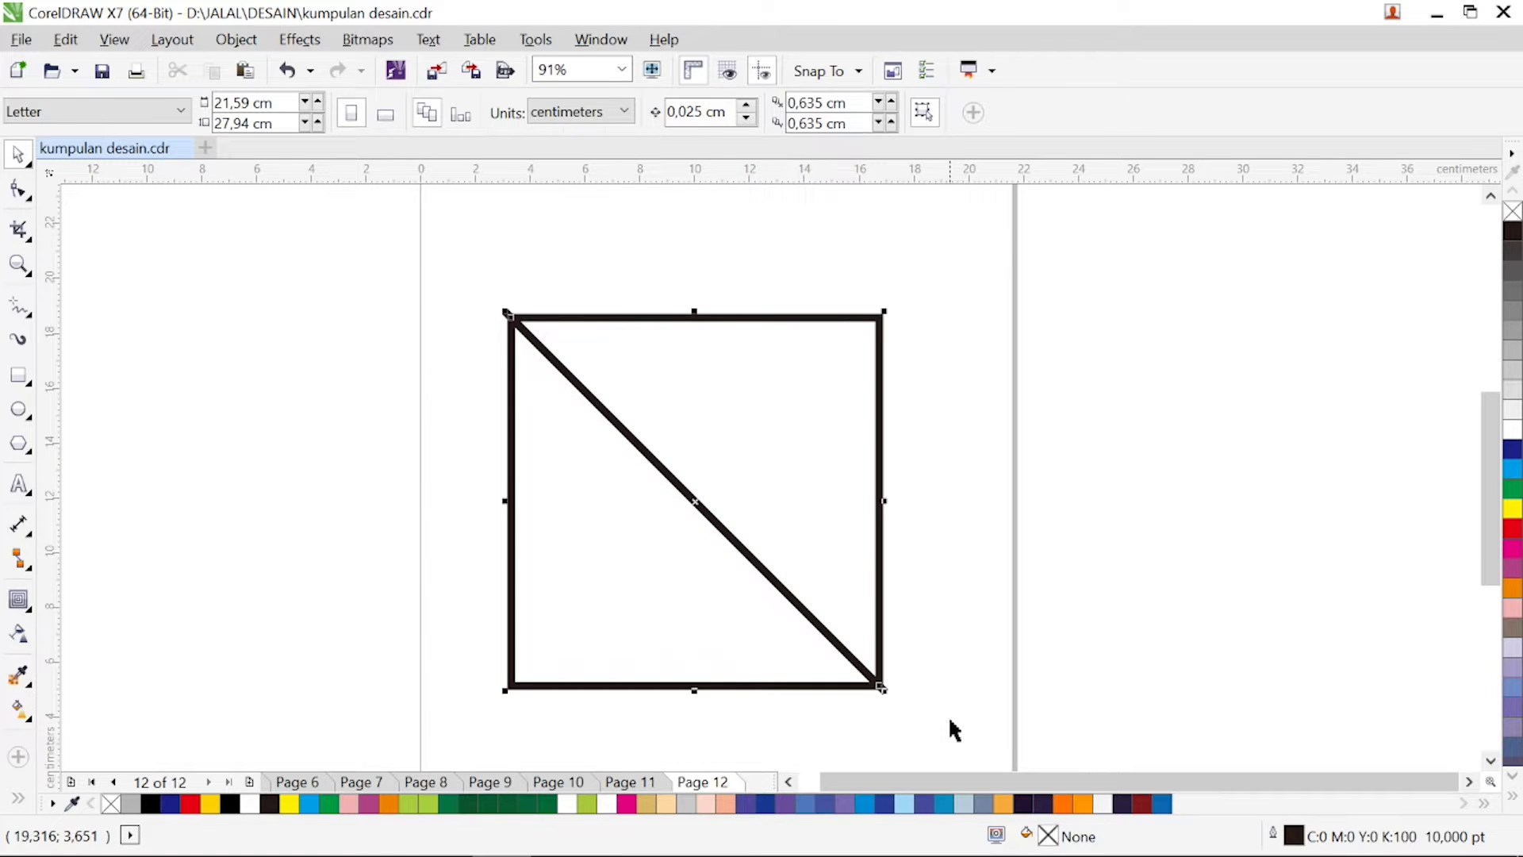
{"action": "left_click", "coordinate": [585, 40]}
{"action": "mouse_move", "coordinate": [629, 344]}
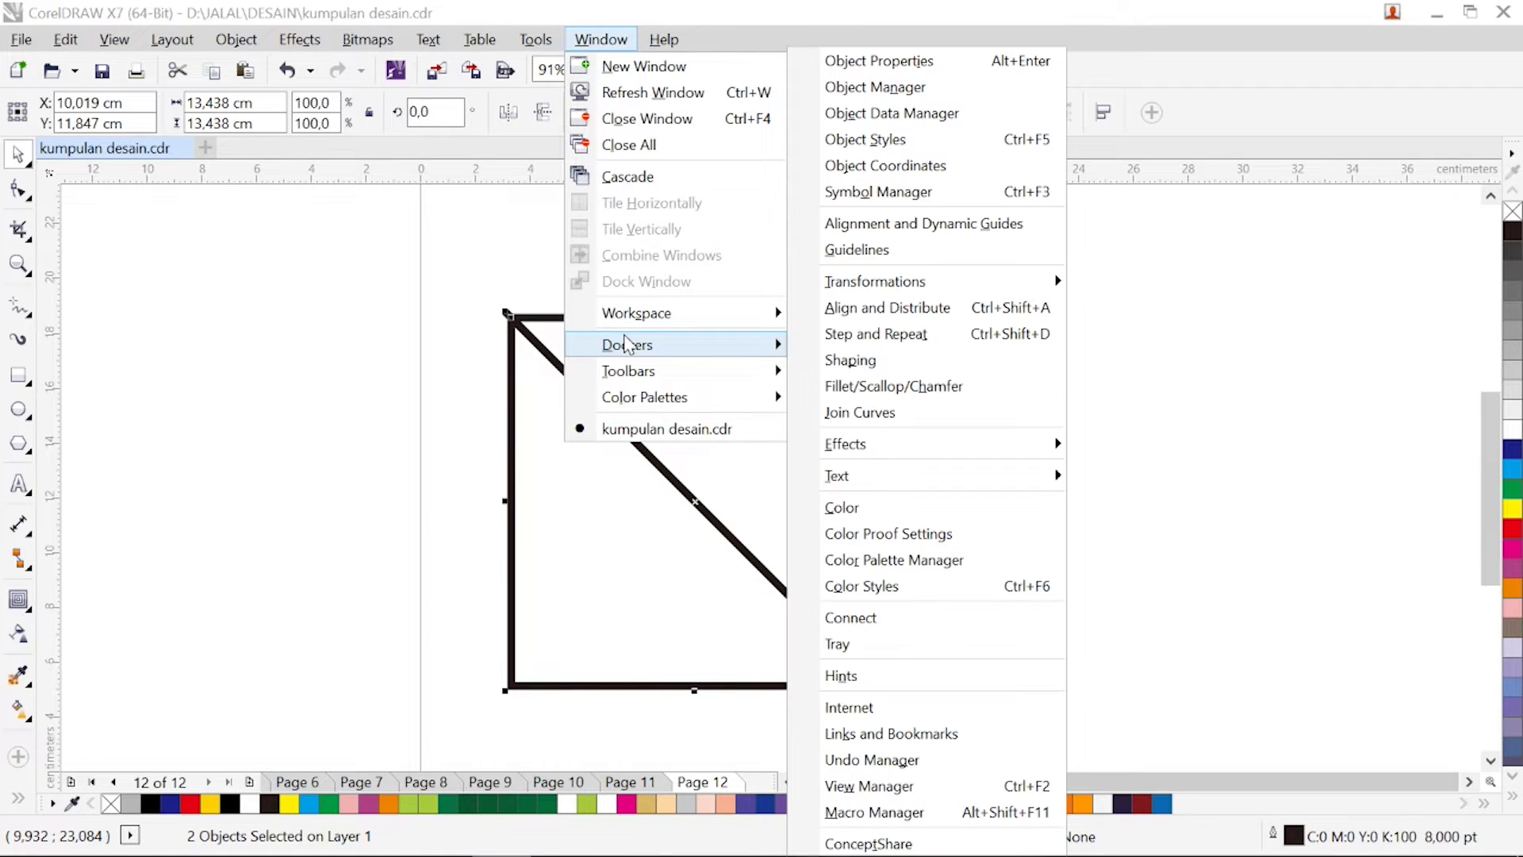
{"action": "left_click", "coordinate": [903, 388]}
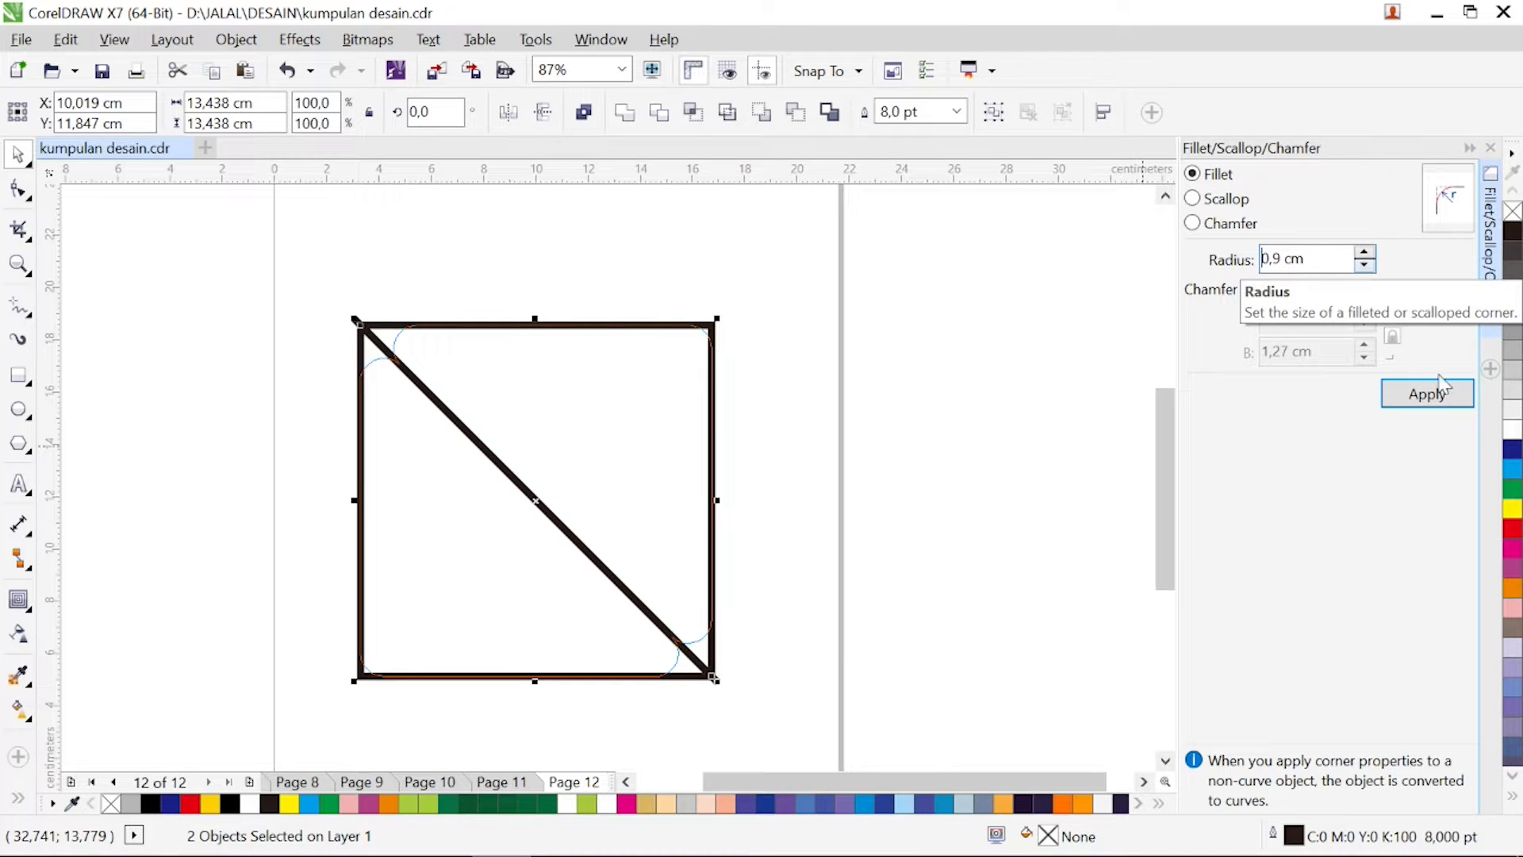
{"action": "left_click", "coordinate": [1422, 392]}
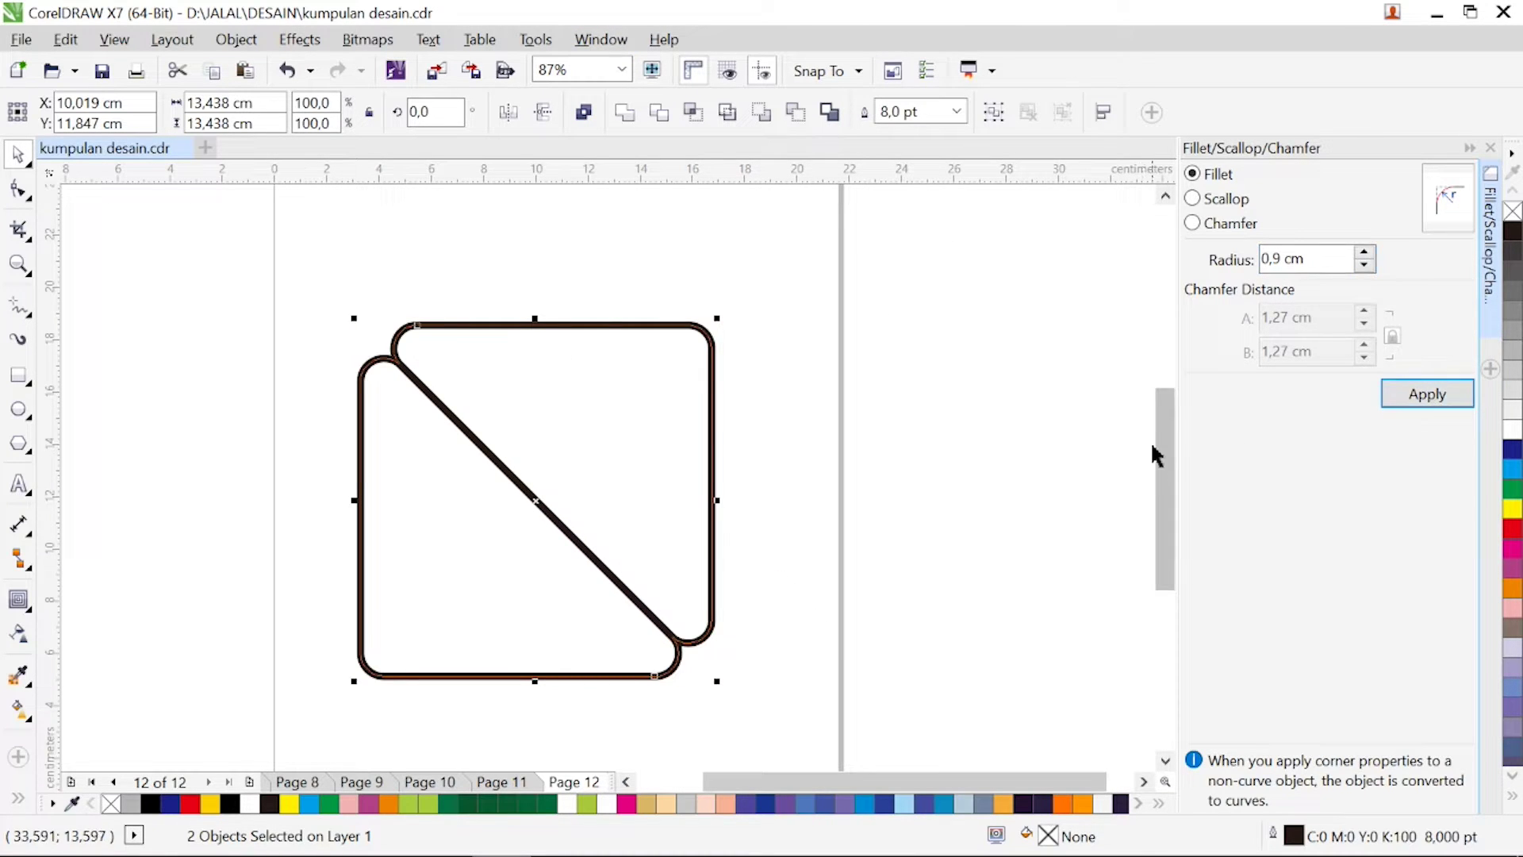
{"action": "left_click", "coordinate": [1491, 148]}
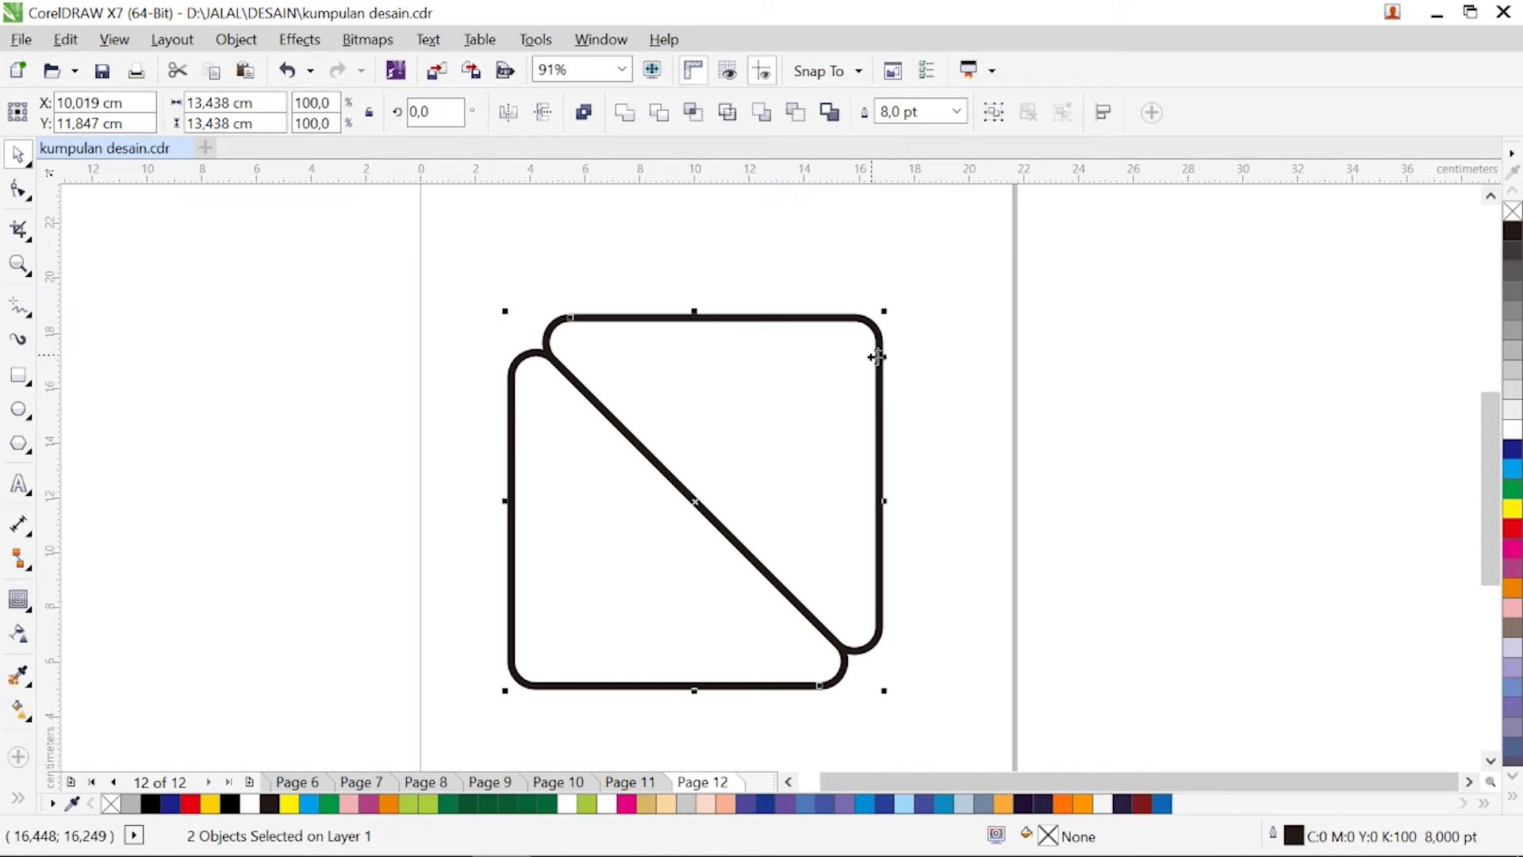
{"action": "left_click", "coordinate": [957, 111]}
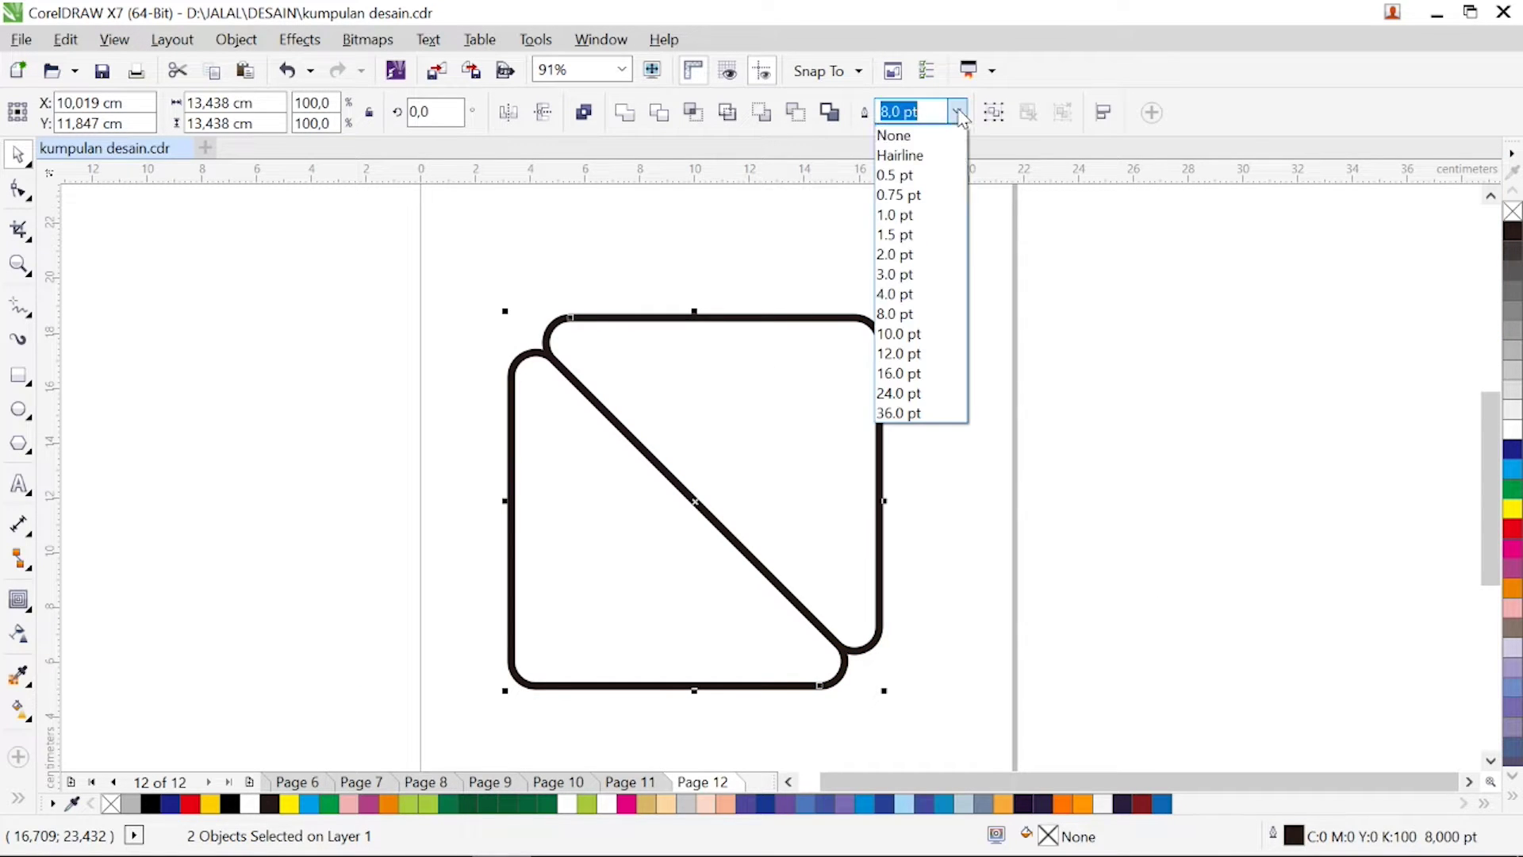
{"action": "left_click", "coordinate": [916, 294]}
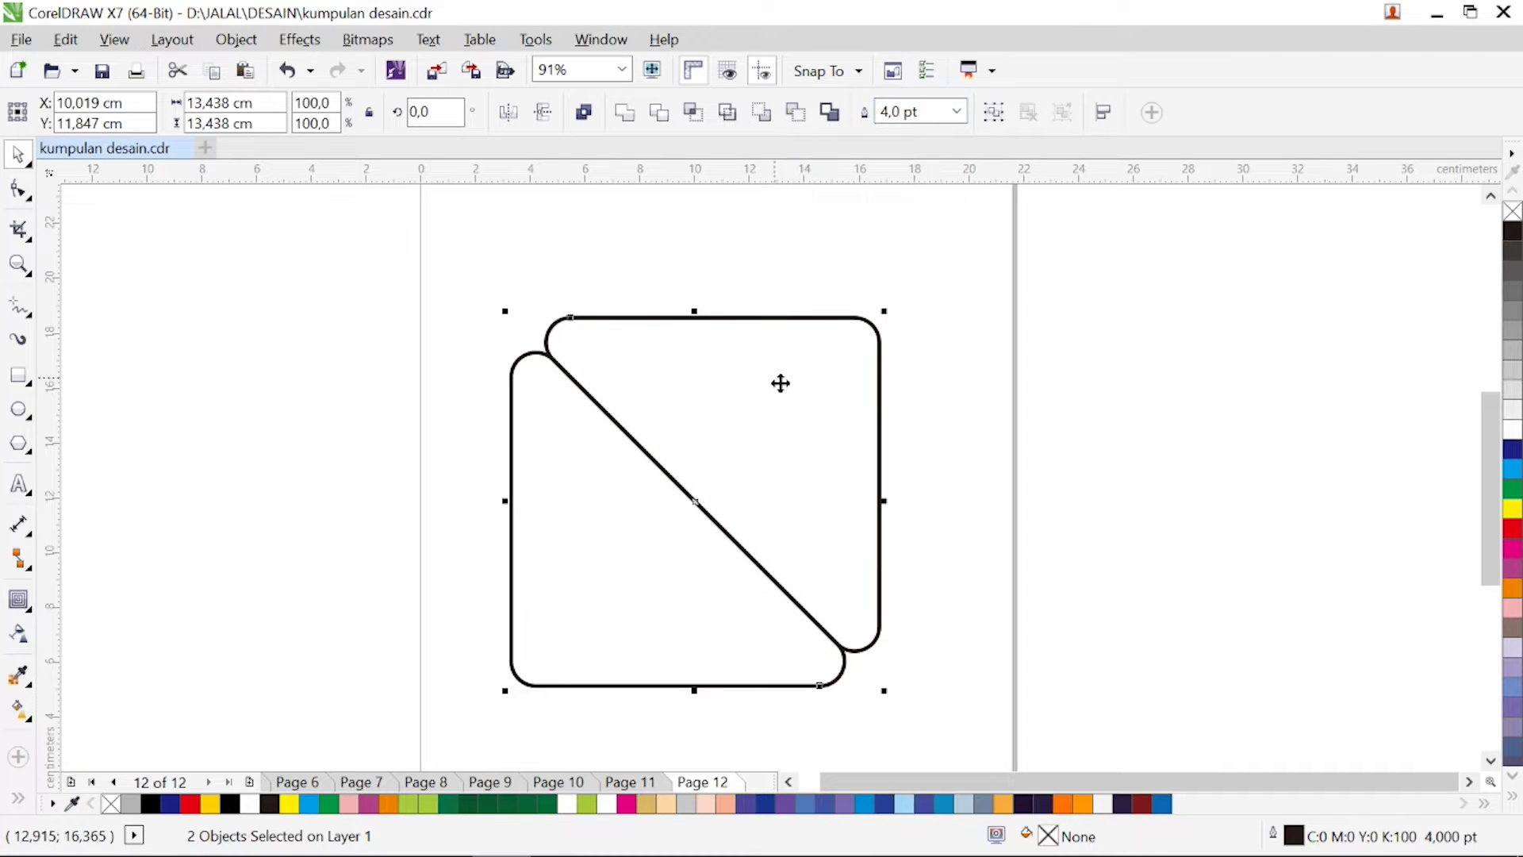
- Add a wide inside contour to the lower triangle and a narrower one of about 0,67 cm to the upper triangle
{"action": "left_click", "coordinate": [18, 599]}
{"action": "left_click", "coordinate": [587, 557]}
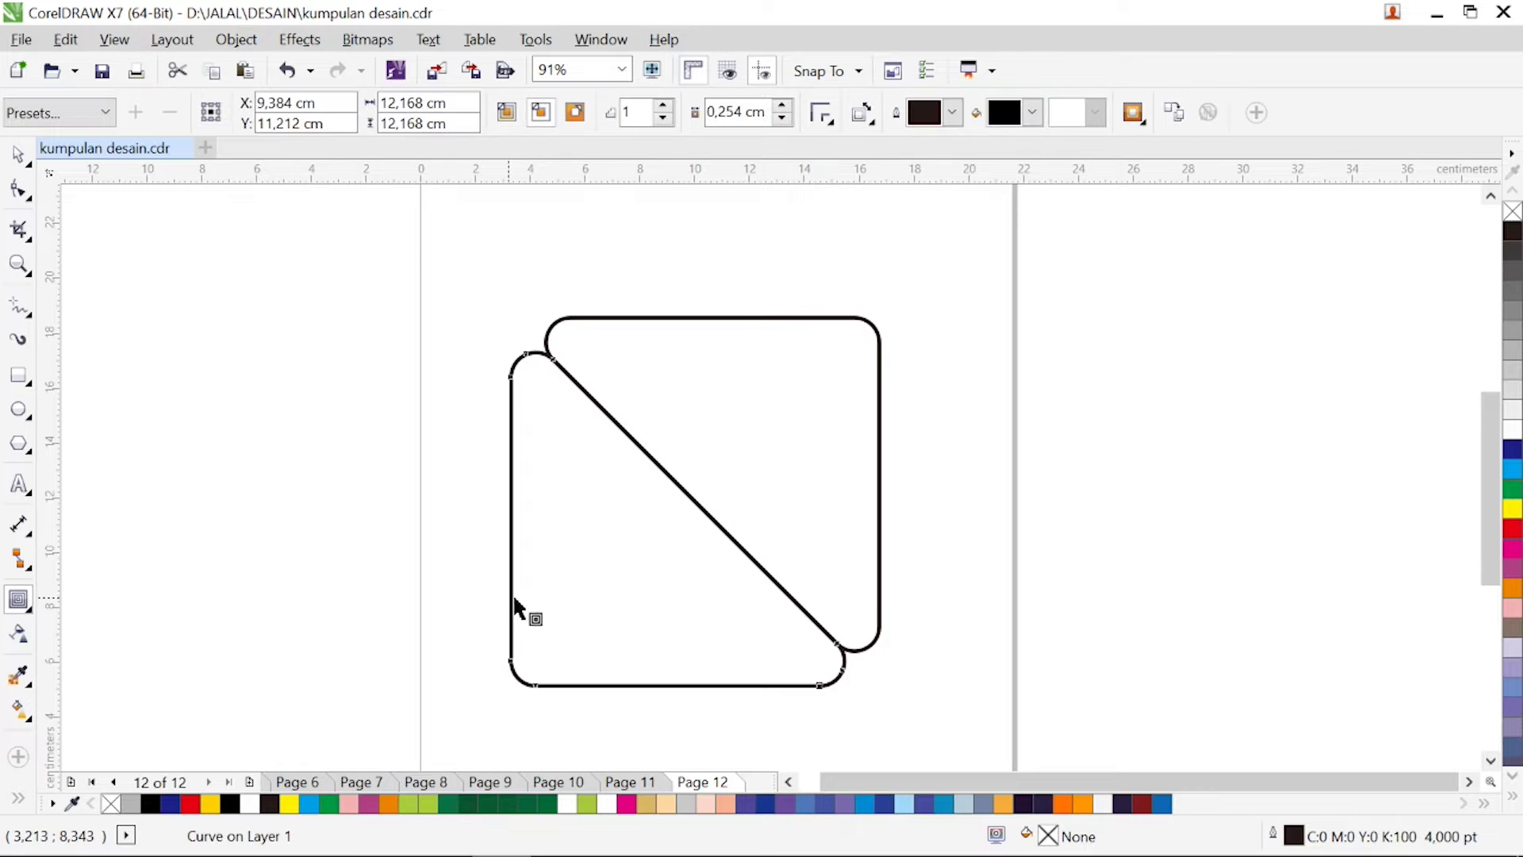
{"action": "left_click_drag", "start_coordinate": [515, 600], "coordinate": [548, 588]}
{"action": "left_click_drag", "start_coordinate": [751, 320], "coordinate": [760, 342]}
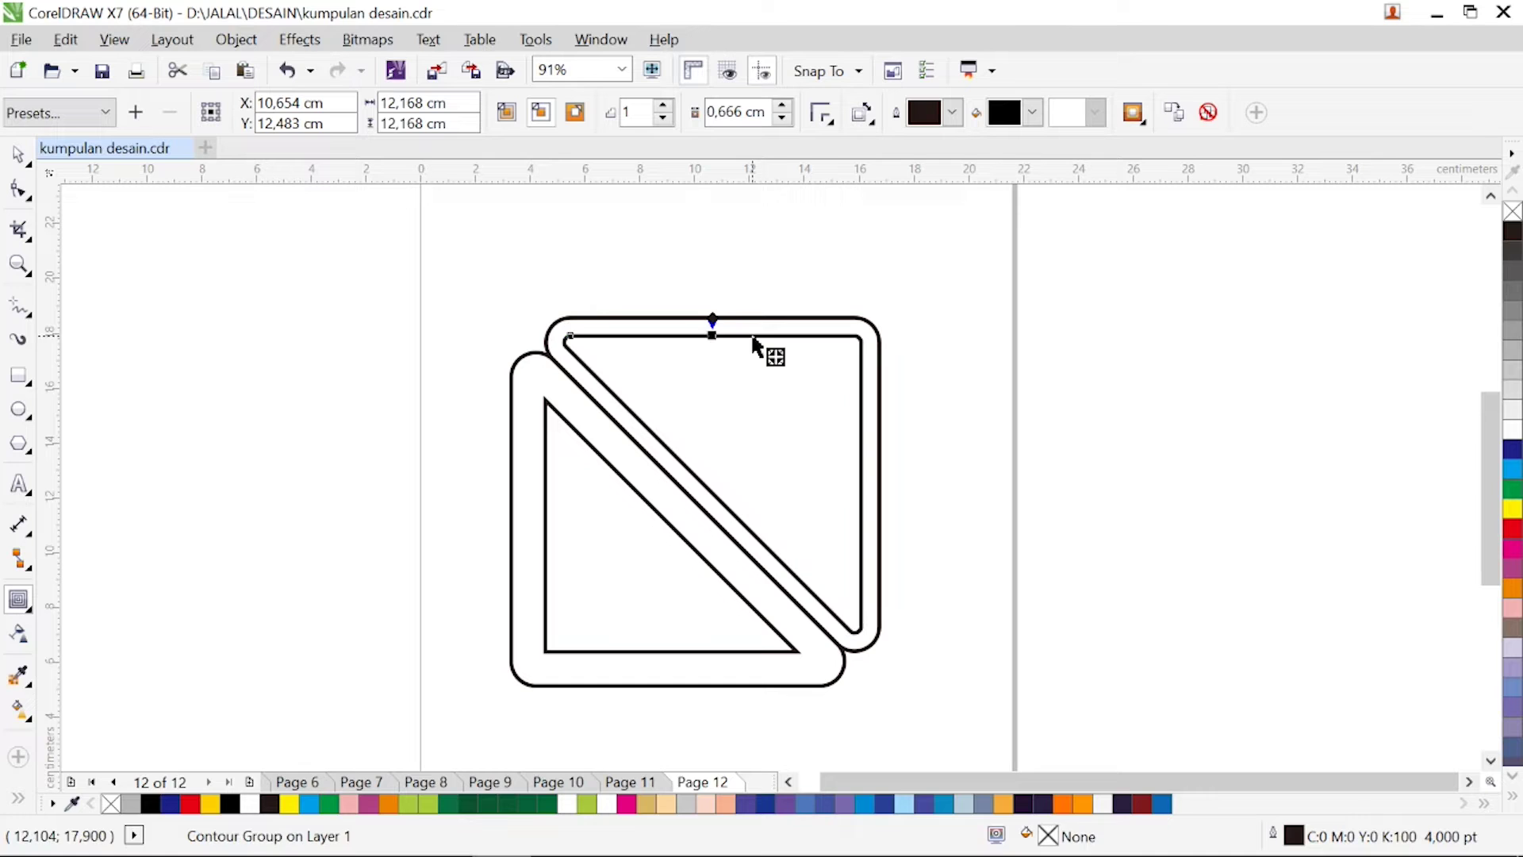
{"action": "left_click", "coordinate": [18, 153]}
- Draw a slanted line rising to the right across the lower part of both triangles, with a 4 pt outline
{"action": "left_click", "coordinate": [17, 308]}
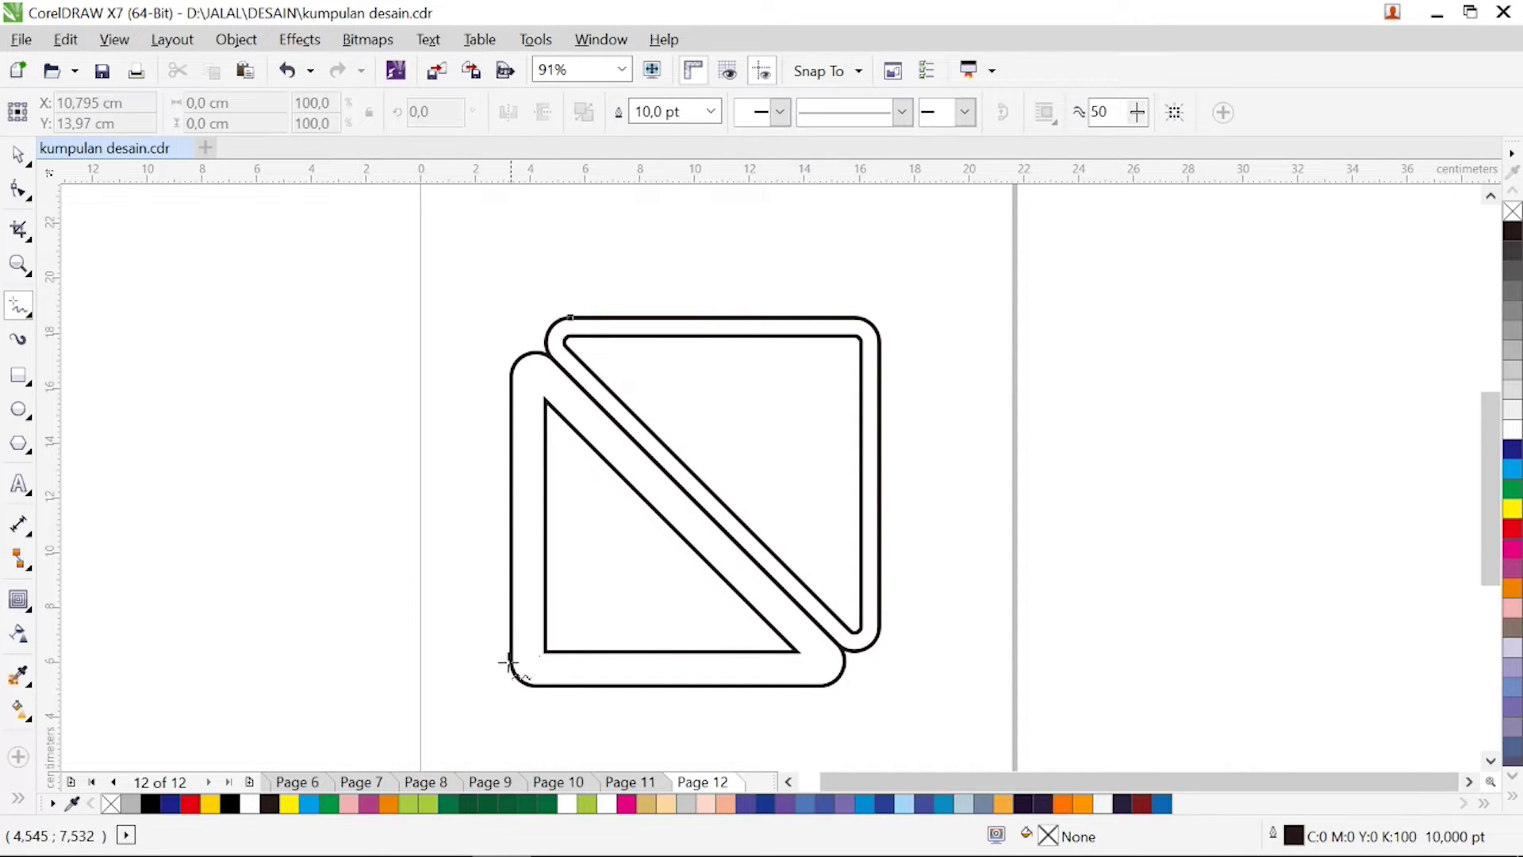
{"action": "left_click", "coordinate": [459, 667]}
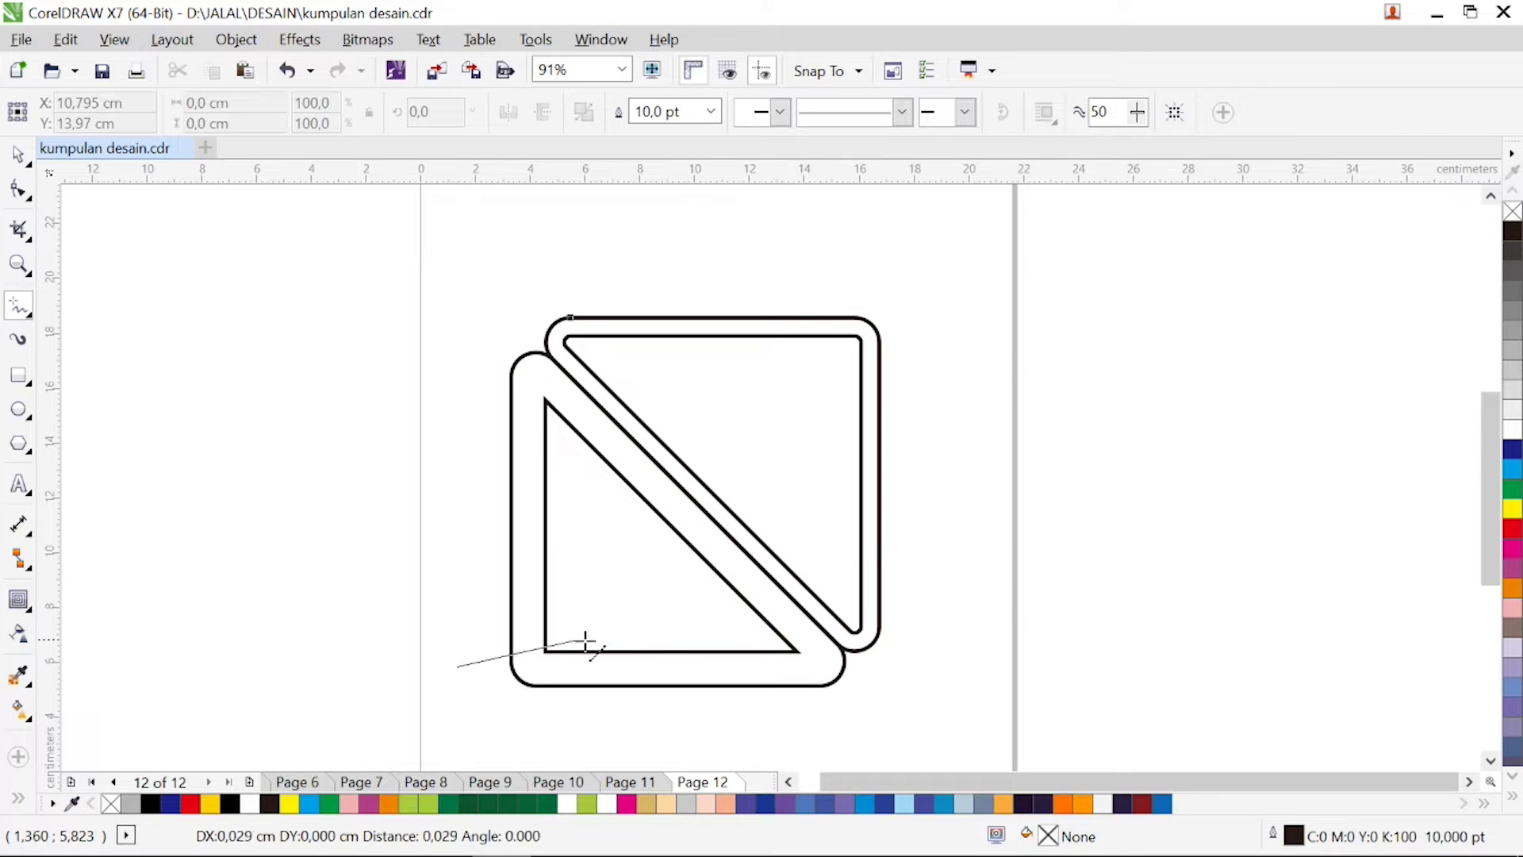
{"action": "left_click", "coordinate": [909, 524]}
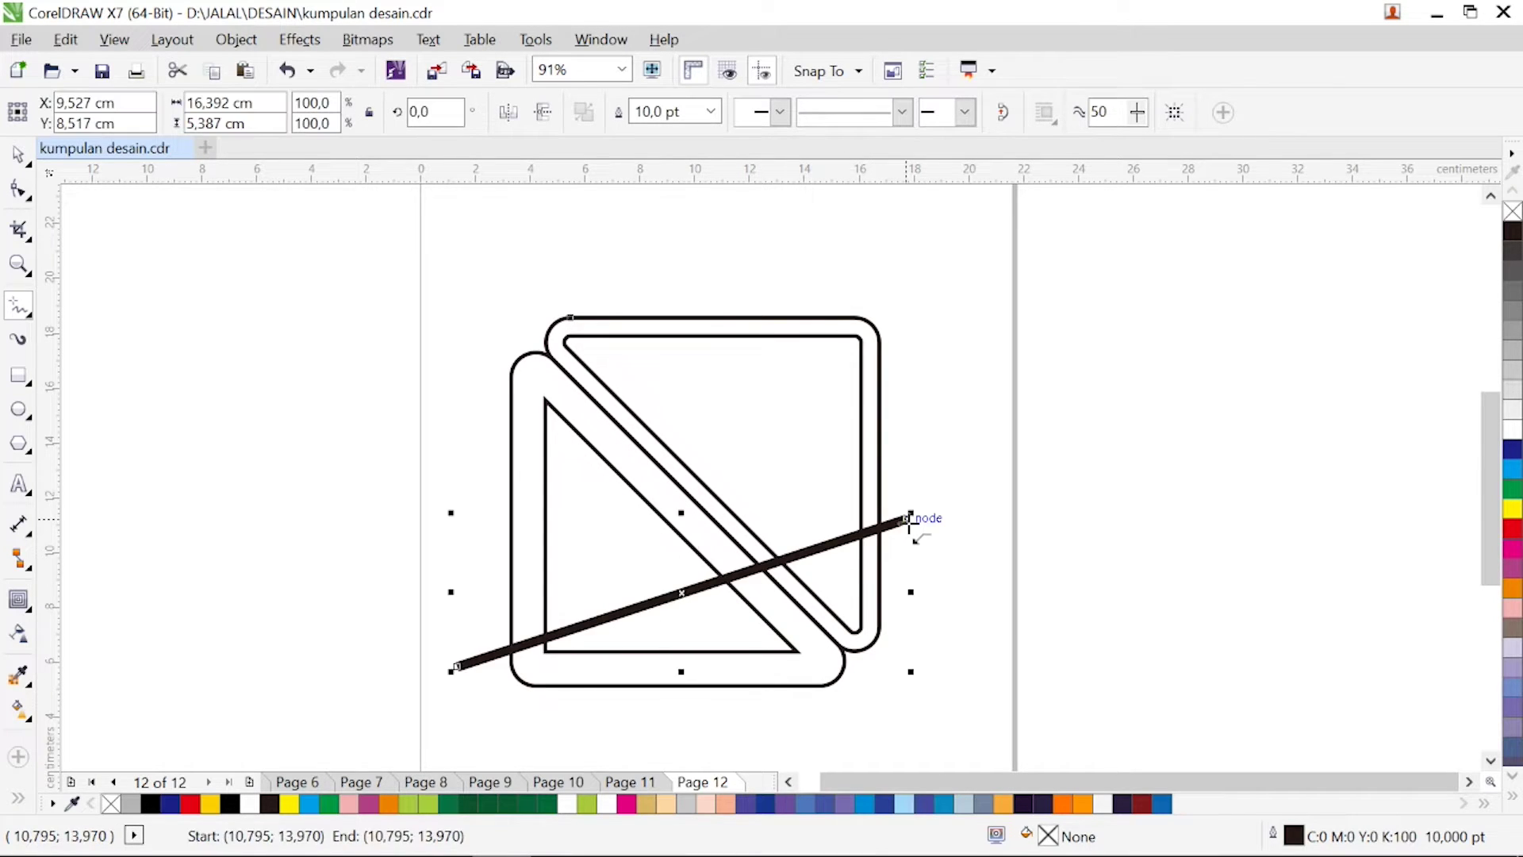
{"action": "left_click", "coordinate": [713, 114]}
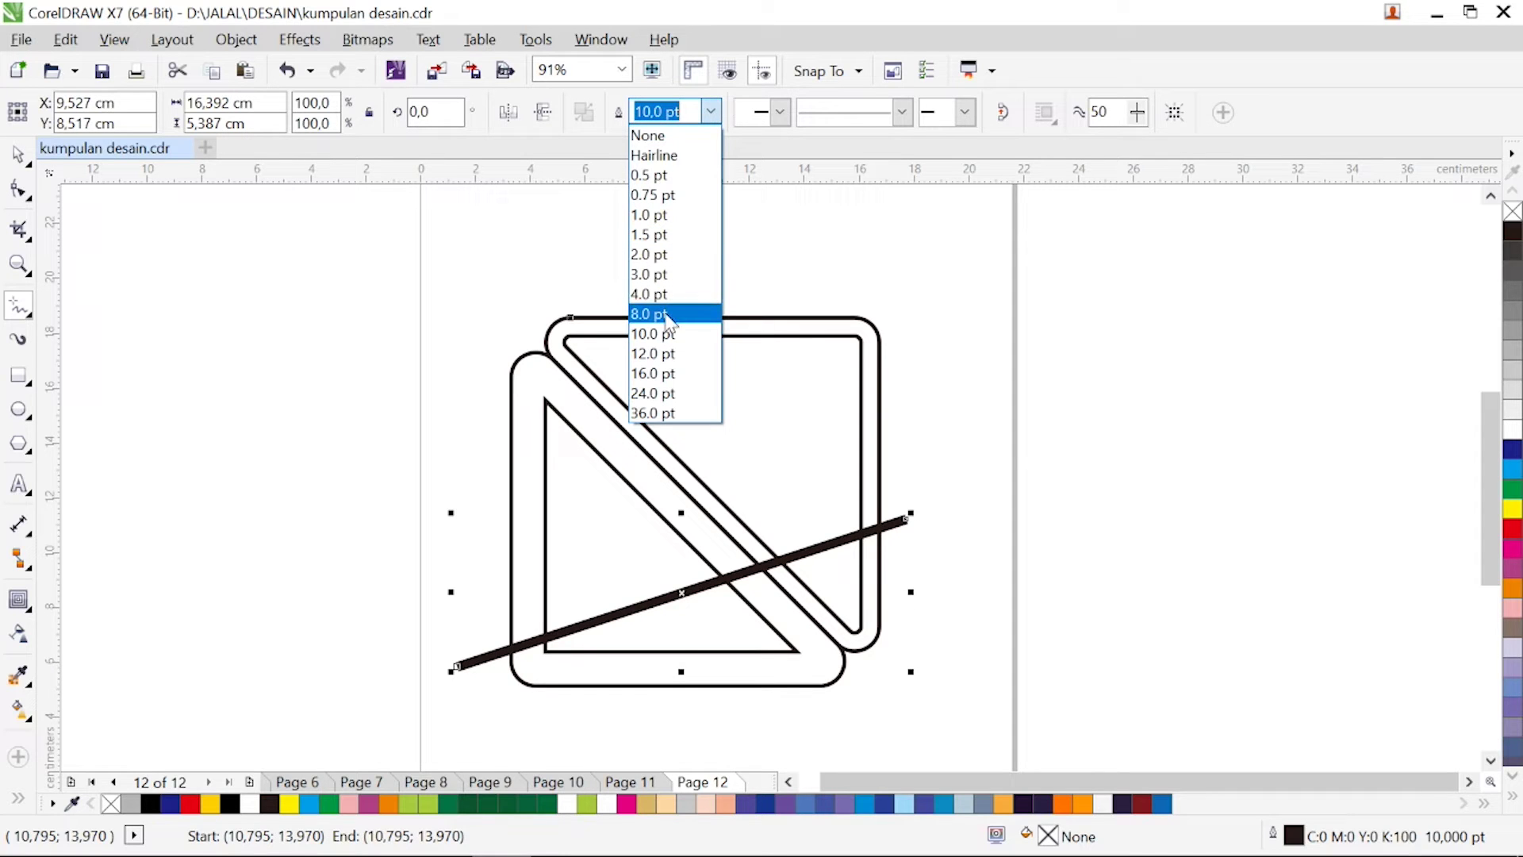
{"action": "left_click", "coordinate": [657, 294]}
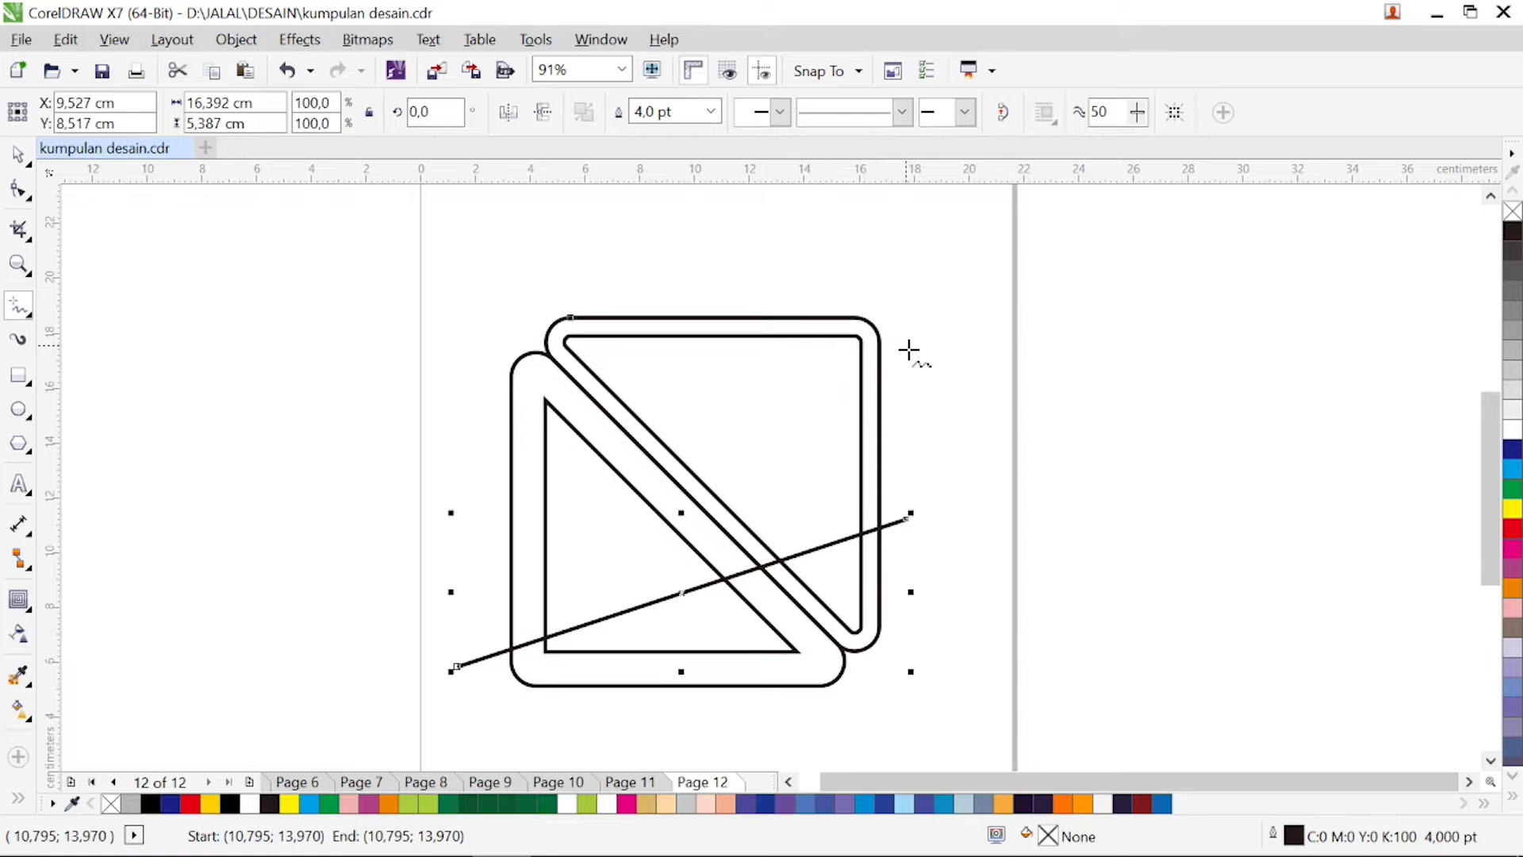
- Draw a second slanted line across the upper part of both triangles and set its outline width to 4 pt
{"action": "mouse_move", "coordinate": [907, 347]}
{"action": "left_mouse_down"}
{"action": "mouse_move", "coordinate": [537, 503]}
{"action": "mouse_move", "coordinate": [414, 524]}
{"action": "left_mouse_up"}
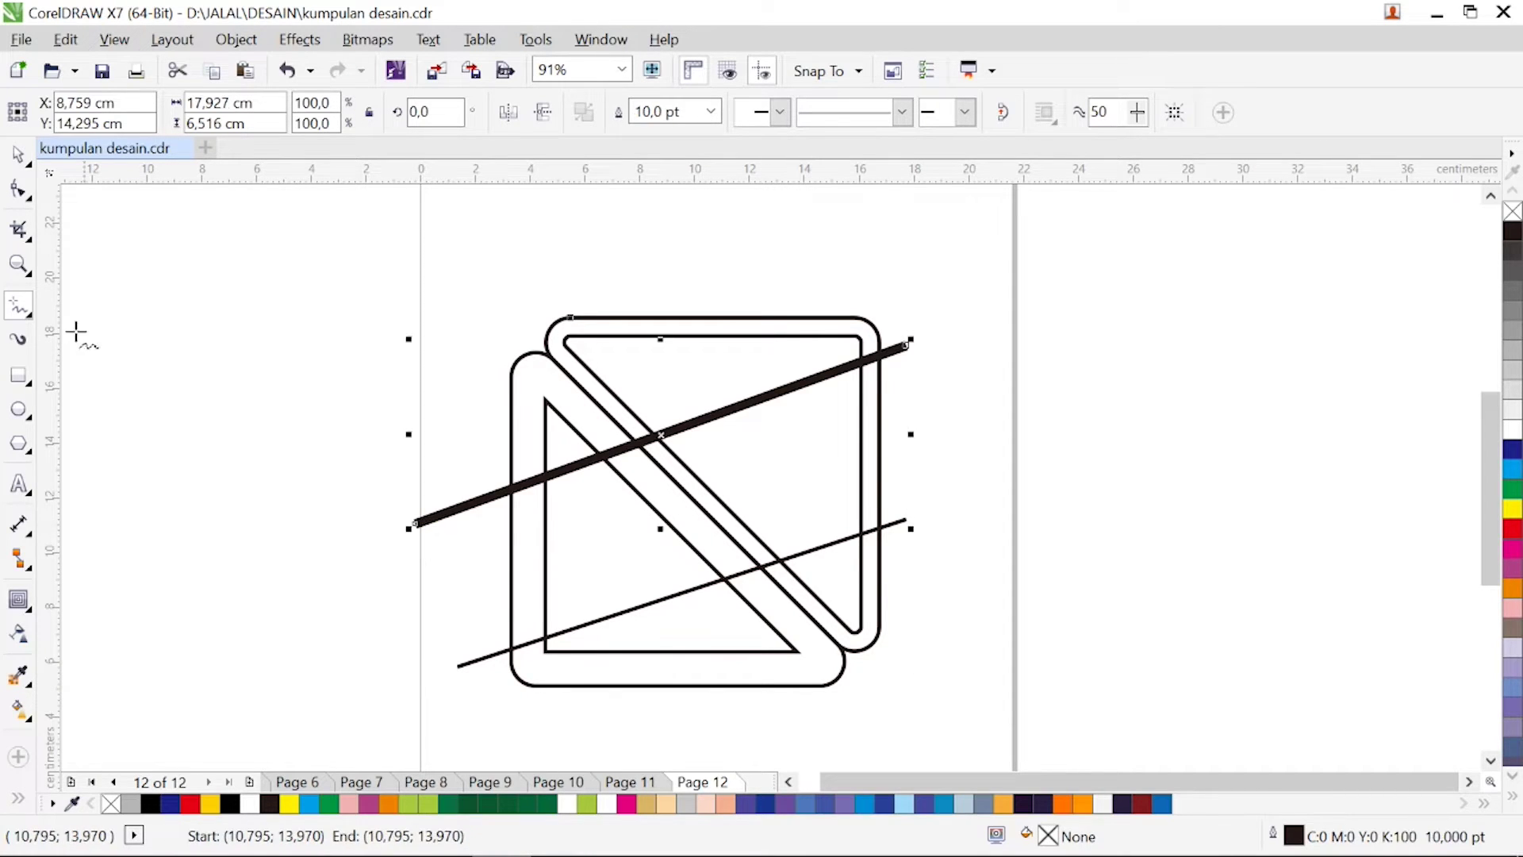
{"action": "left_click", "coordinate": [711, 111]}
{"action": "left_click", "coordinate": [655, 294]}
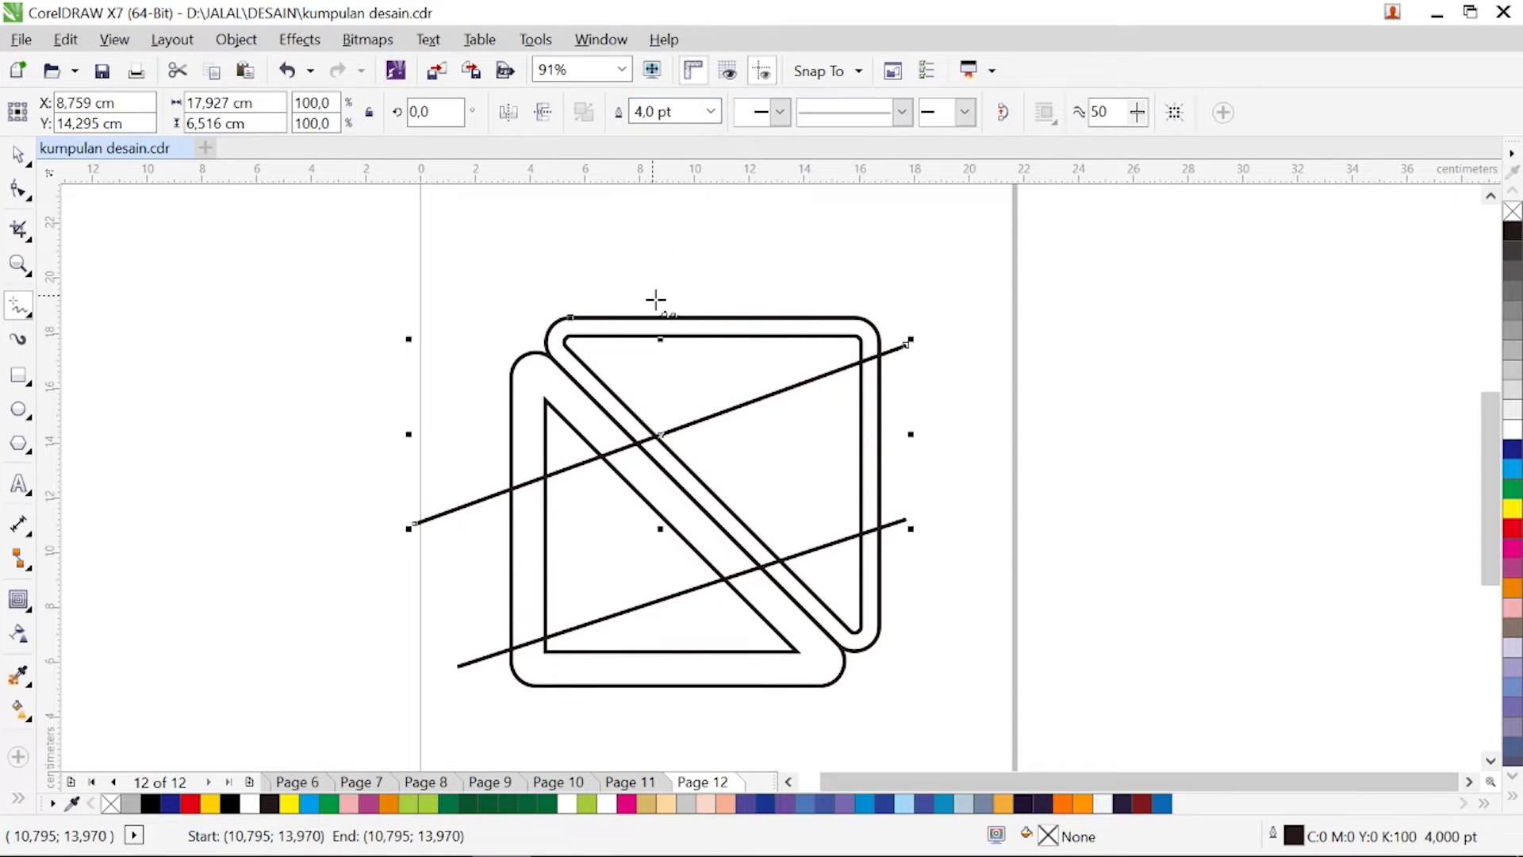
- Move the upper triangle left so its diagonal band overlaps the lower triangle's, and shift the upper slanted line up slightly
{"action": "left_click", "coordinate": [19, 154]}
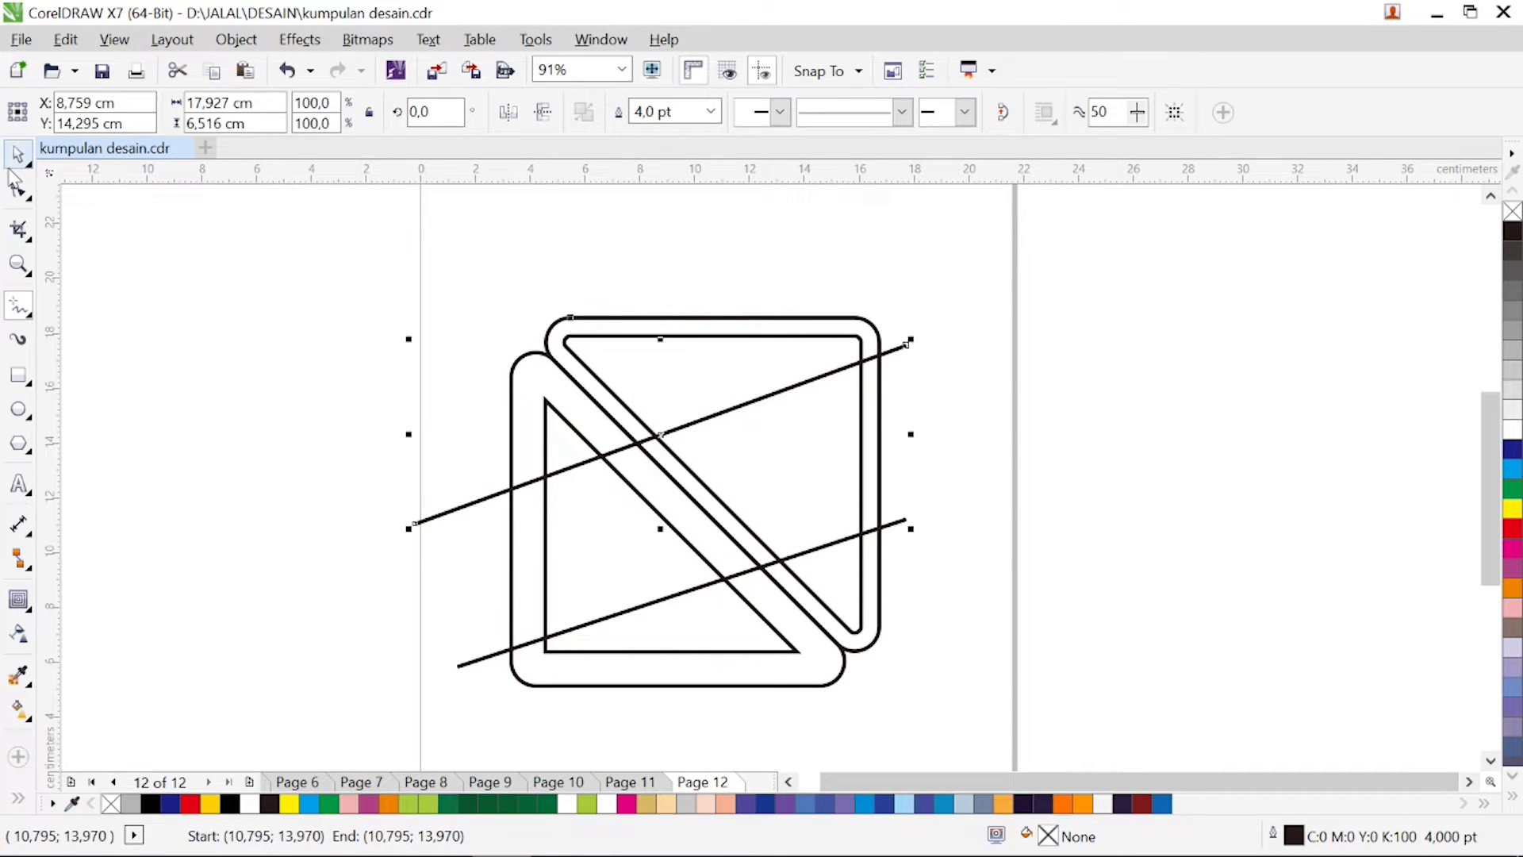
{"action": "left_click", "coordinate": [646, 321]}
{"action": "left_click_drag", "start_coordinate": [717, 486], "coordinate": [681, 400]}
{"action": "left_click", "coordinate": [853, 363]}
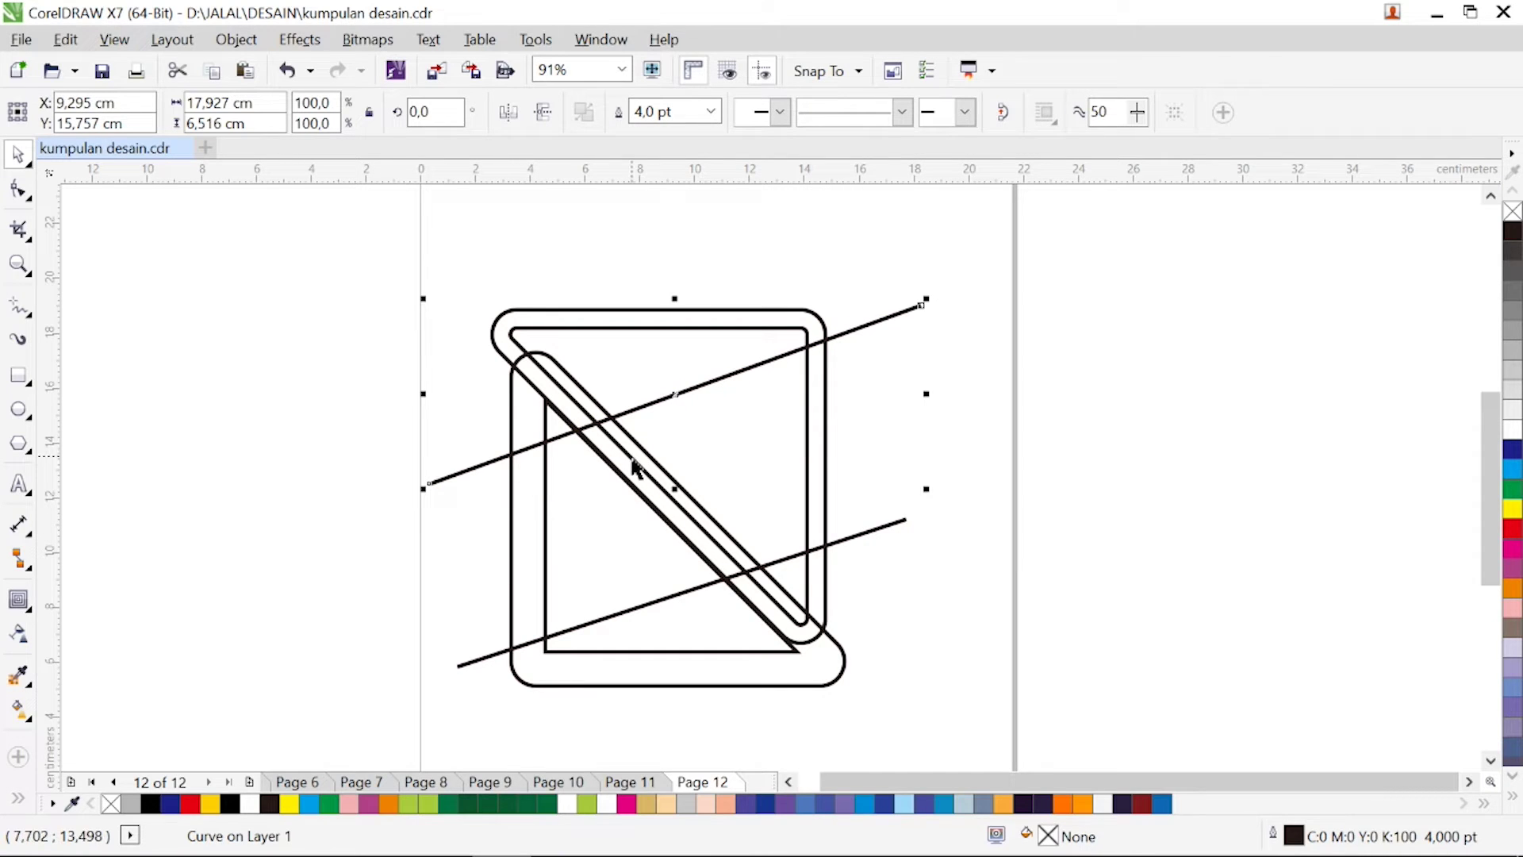
- Smart Fill the left vertical band, the full diagonal band with its rounded ends, and the right vertical band in blue-gray, forming an N
{"action": "left_click", "coordinate": [21, 711]}
{"action": "left_click", "coordinate": [57, 742]}
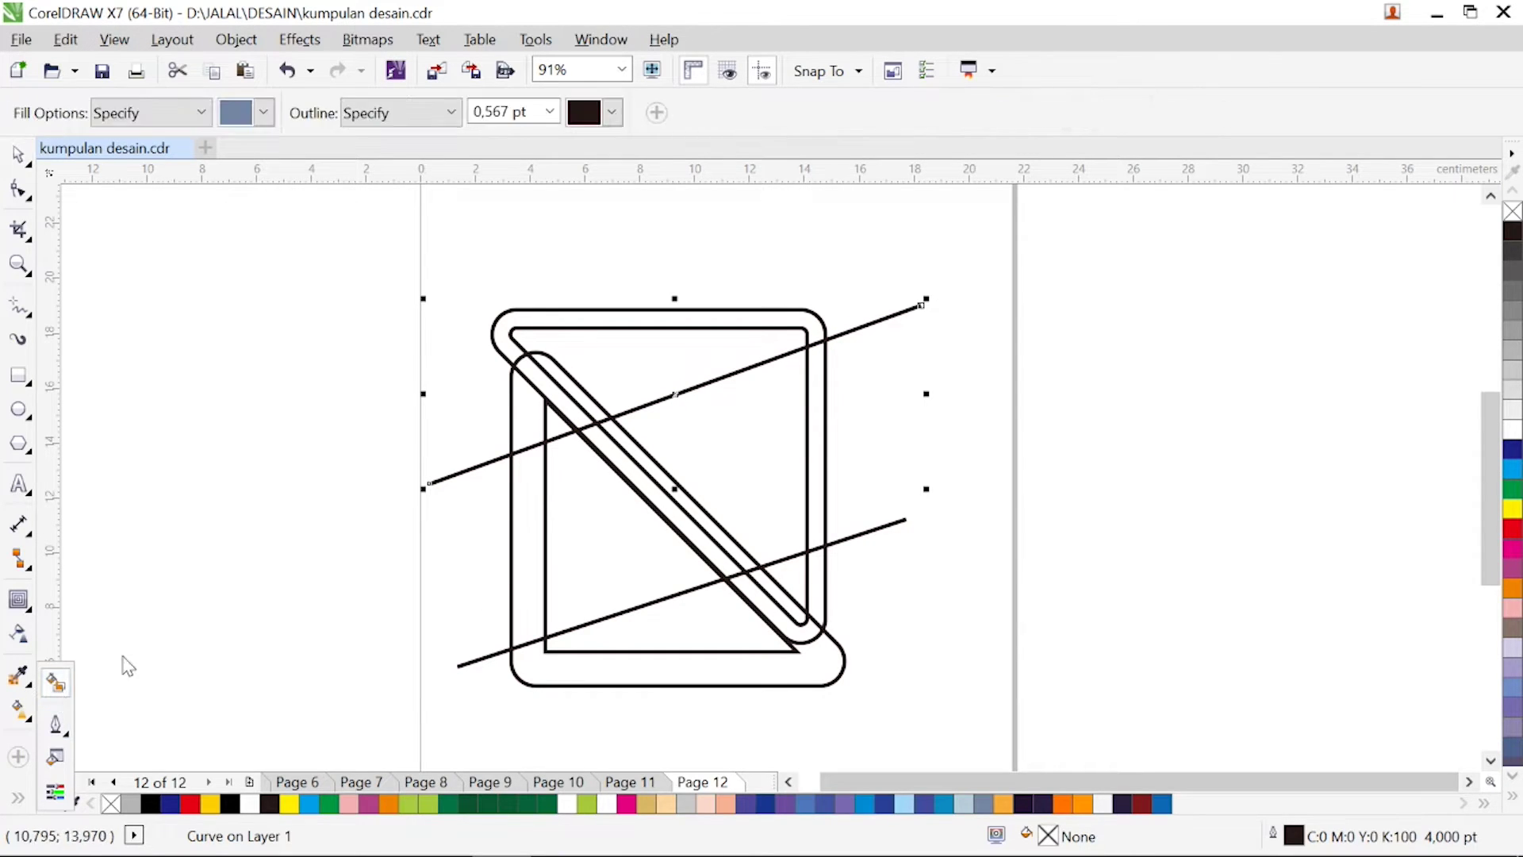
{"action": "left_click", "coordinate": [526, 547]}
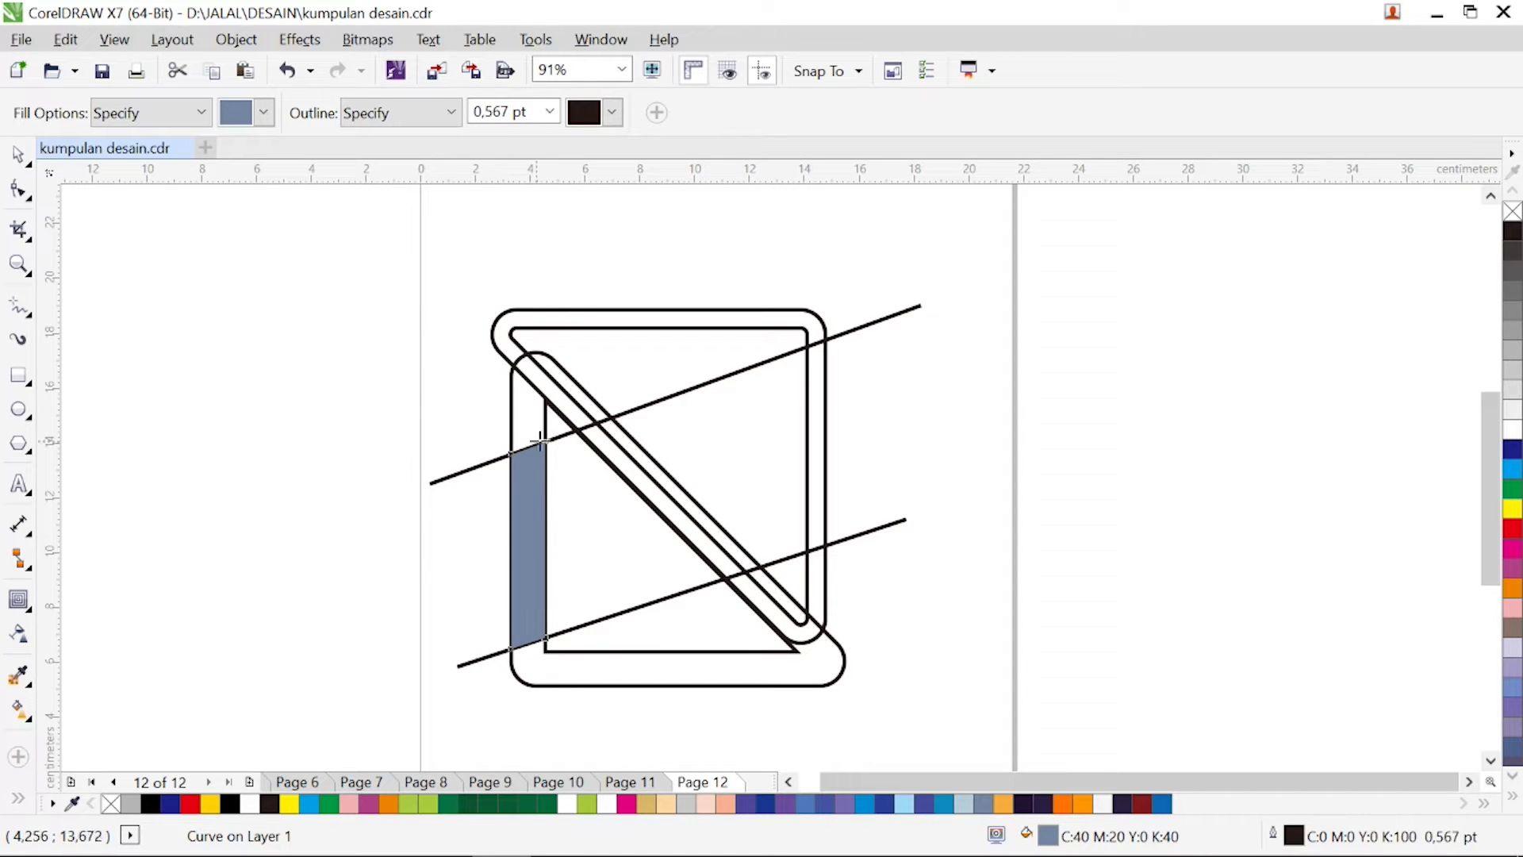
{"action": "left_click", "coordinate": [532, 419]}
{"action": "left_click", "coordinate": [547, 389]}
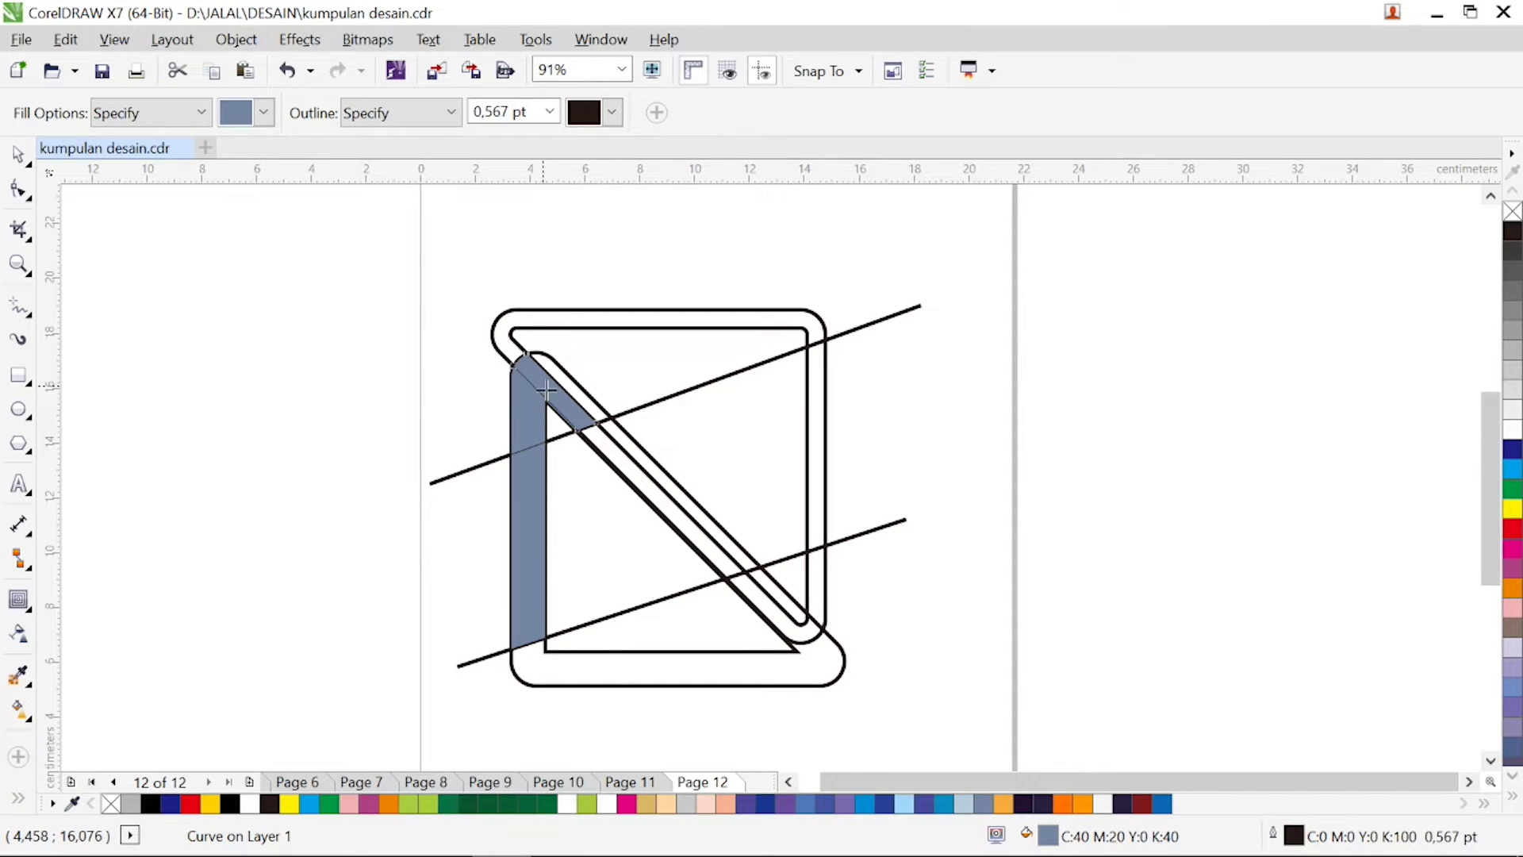
{"action": "left_click", "coordinate": [559, 383]}
{"action": "left_click", "coordinate": [606, 447]}
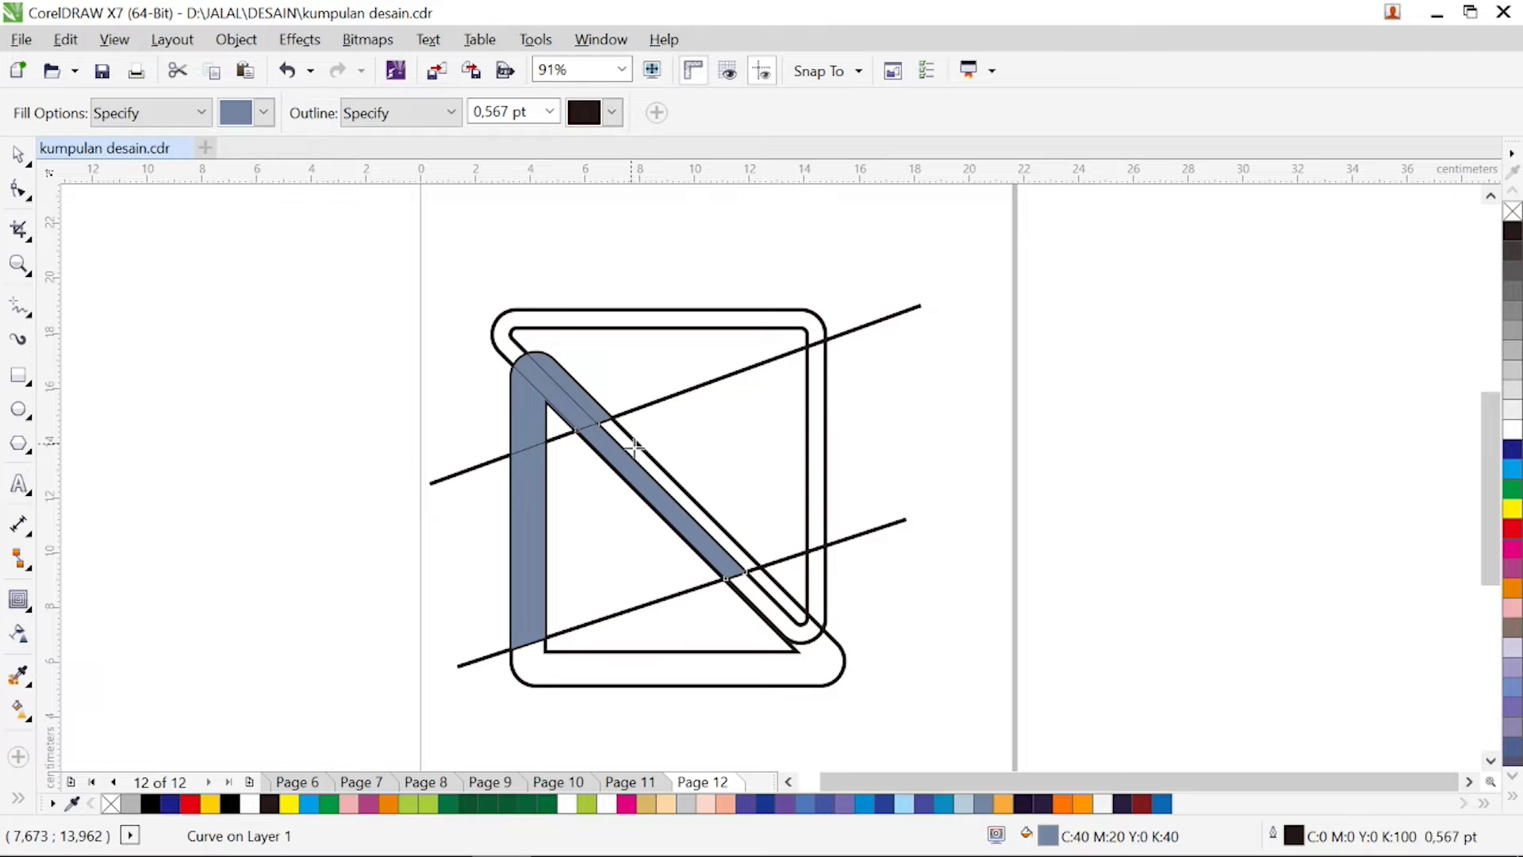
{"action": "left_click", "coordinate": [634, 448]}
{"action": "left_click", "coordinate": [769, 606]}
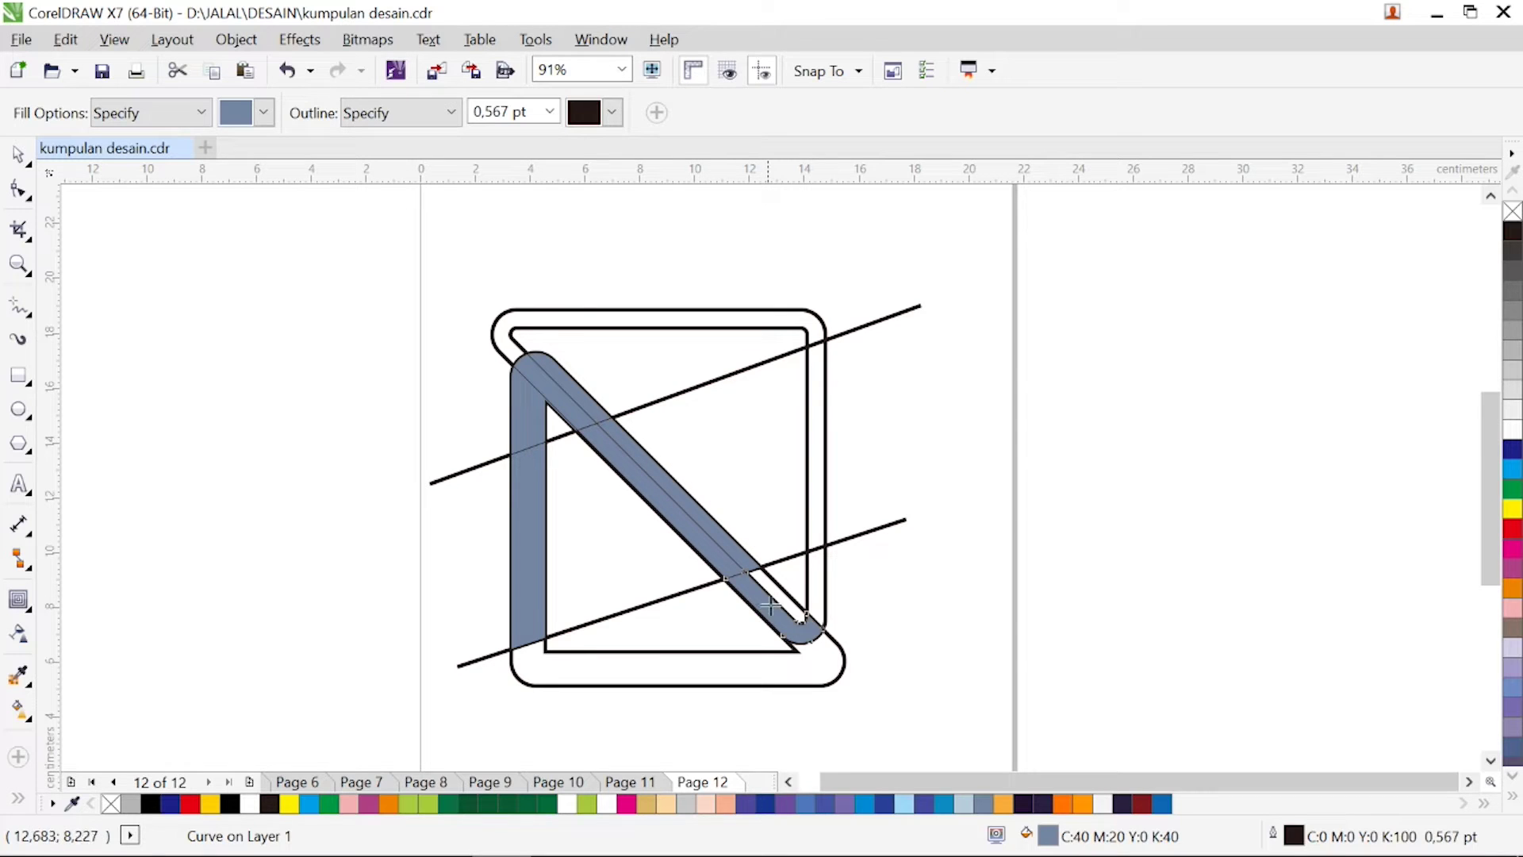
{"action": "left_click", "coordinate": [818, 588]}
{"action": "left_click", "coordinate": [823, 502]}
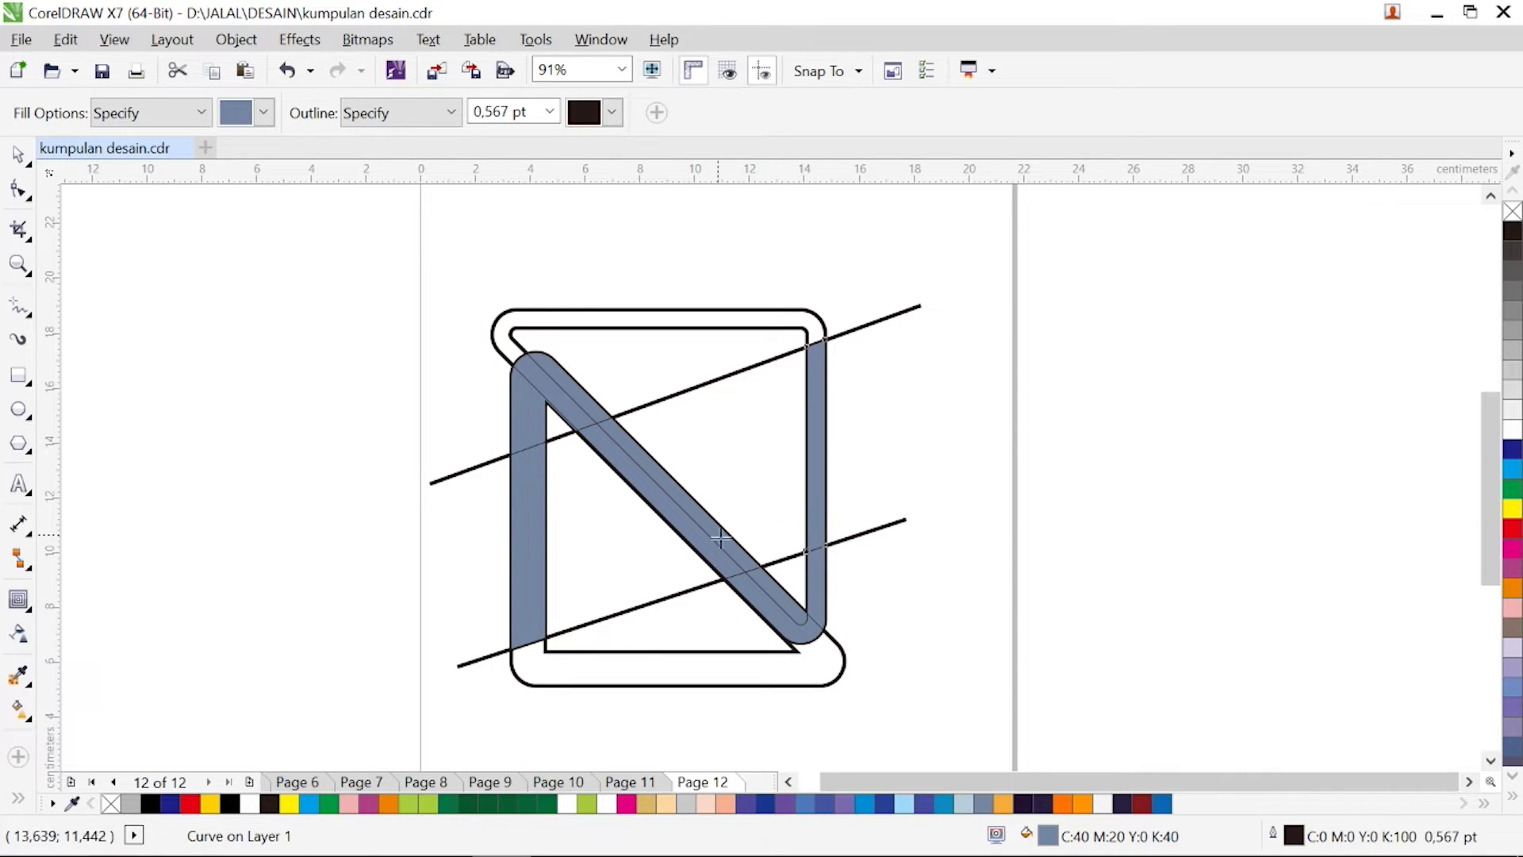
- Delete the original contoured triangles and both slanted lines, keeping only the blue-gray filled pieces
{"action": "left_click", "coordinate": [18, 153]}
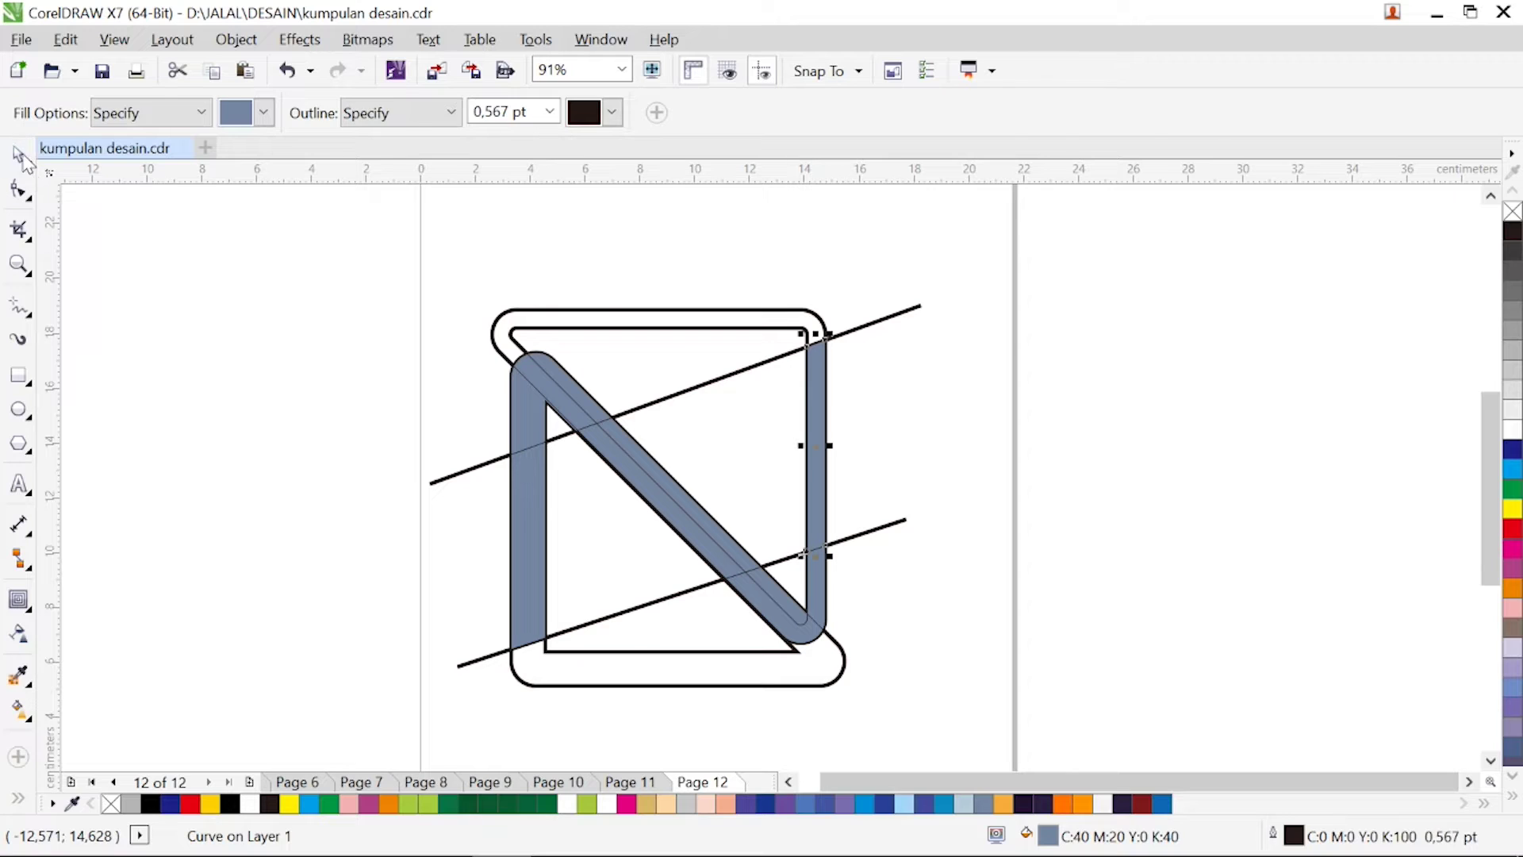
{"action": "left_click", "coordinate": [545, 329]}
{"action": "key", "text": "Delete"}
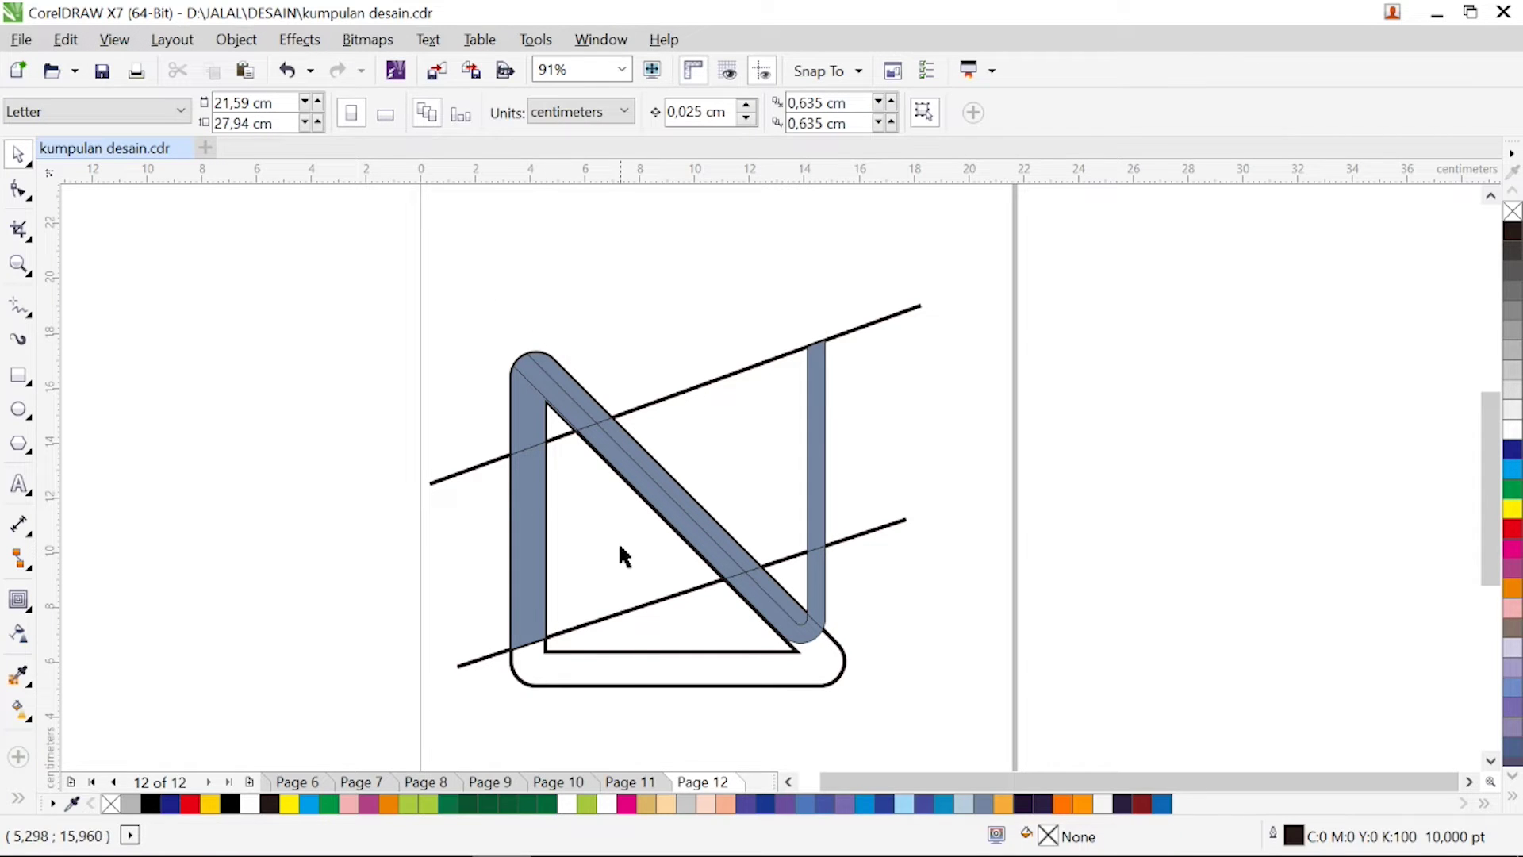
{"action": "left_click", "coordinate": [627, 664]}
{"action": "key", "text": "Delete"}
{"action": "left_click", "coordinate": [627, 611]}
{"action": "key", "text": "Delete"}
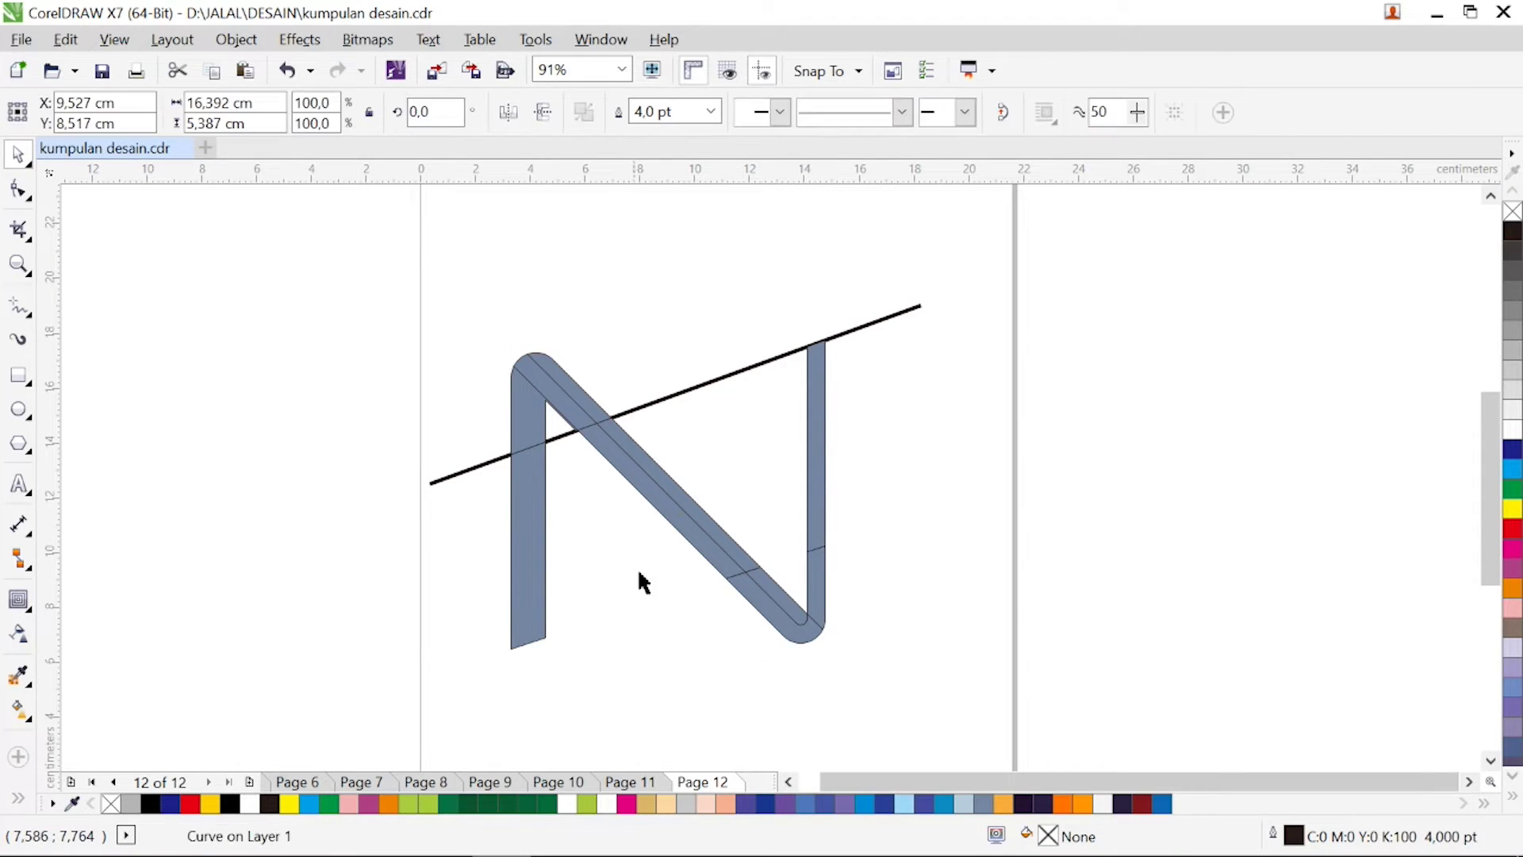
{"action": "left_click", "coordinate": [681, 396]}
{"action": "key", "text": "Delete"}
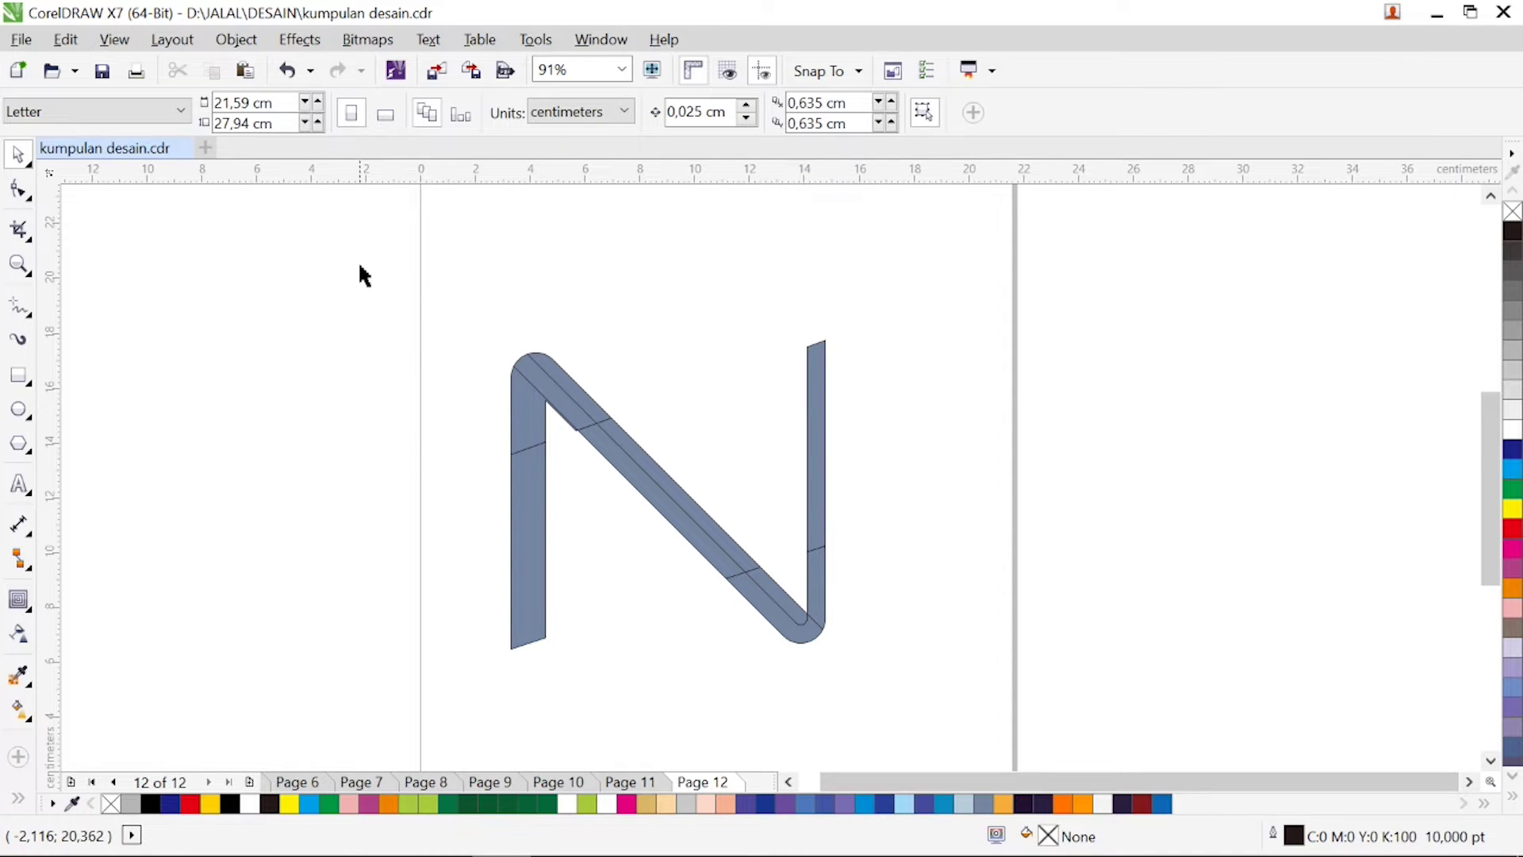
- Weld the filled pieces into one N-shaped curve and delete the two nodes forming the small notch on the diagonal's lower edge
{"action": "left_click_drag", "start_coordinate": [360, 265], "coordinate": [914, 705]}
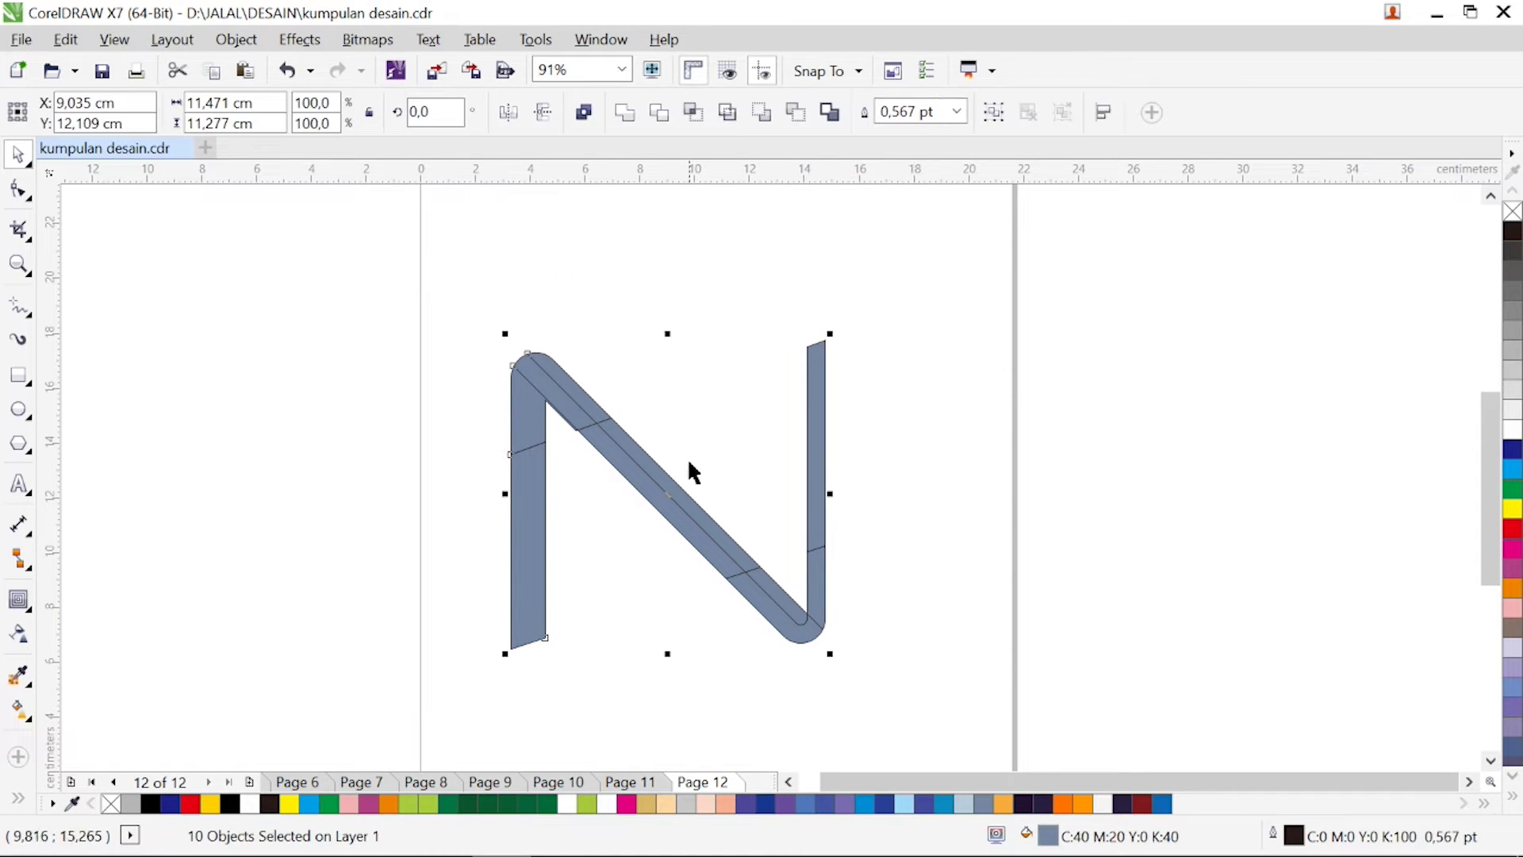
{"action": "left_click", "coordinate": [625, 112]}
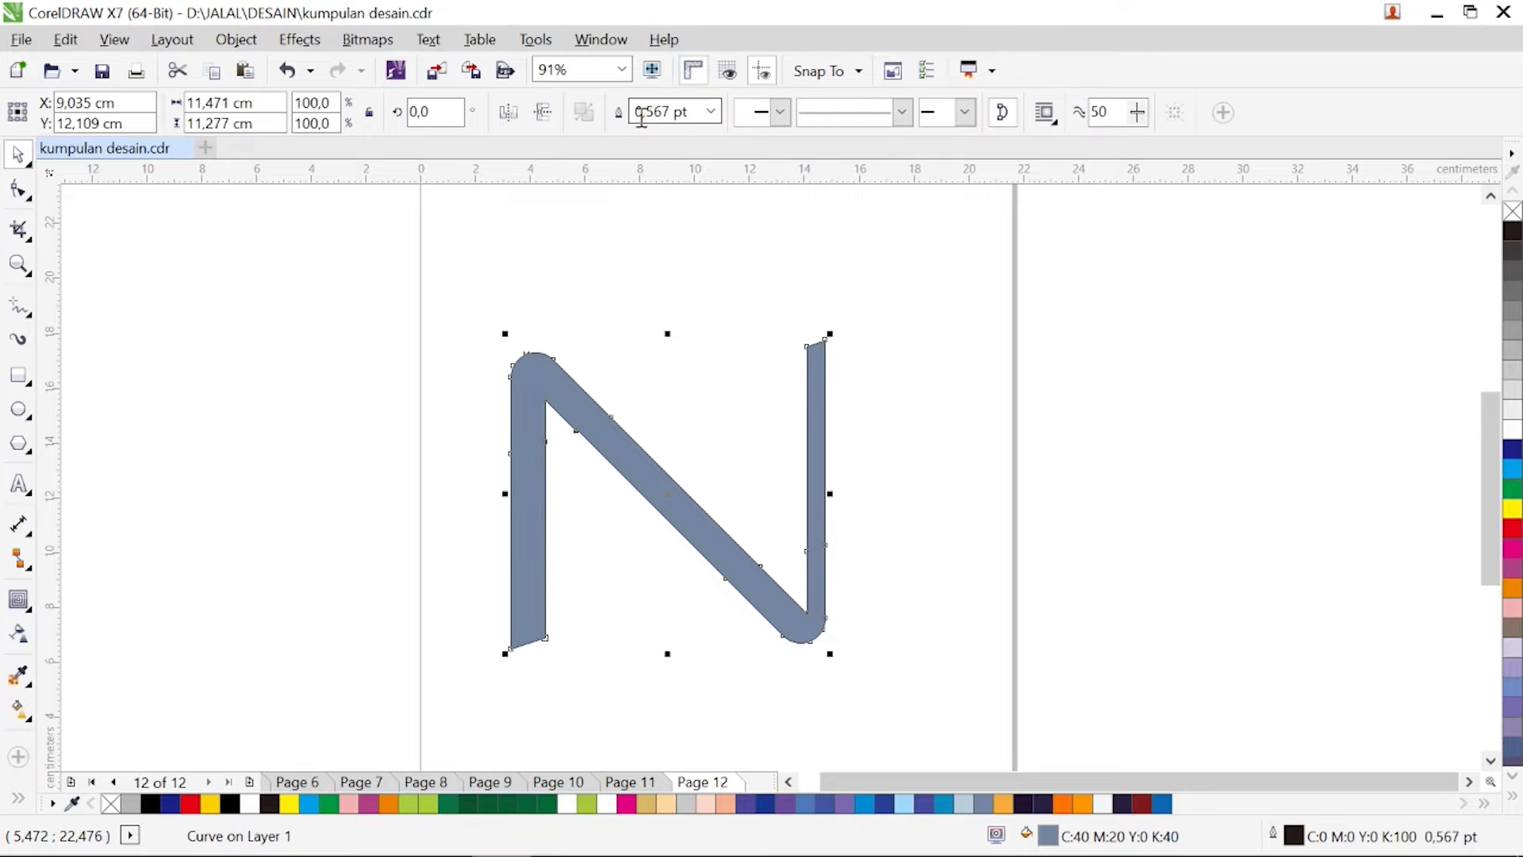
{"action": "scroll", "coordinate": [583, 458], "scroll_direction": "up", "scroll_amount": 4}
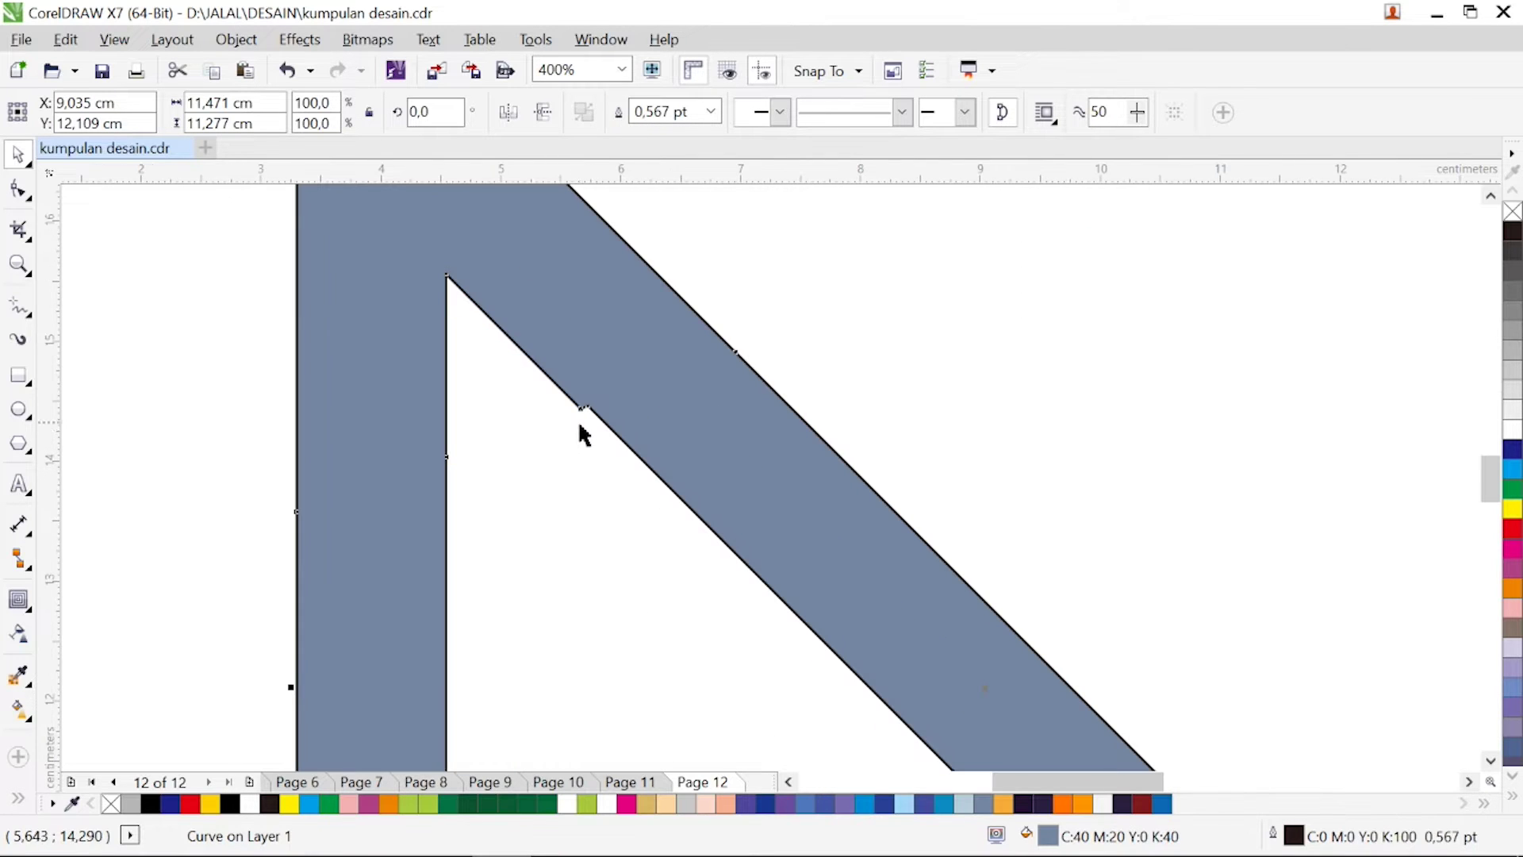
{"action": "left_click", "coordinate": [19, 188]}
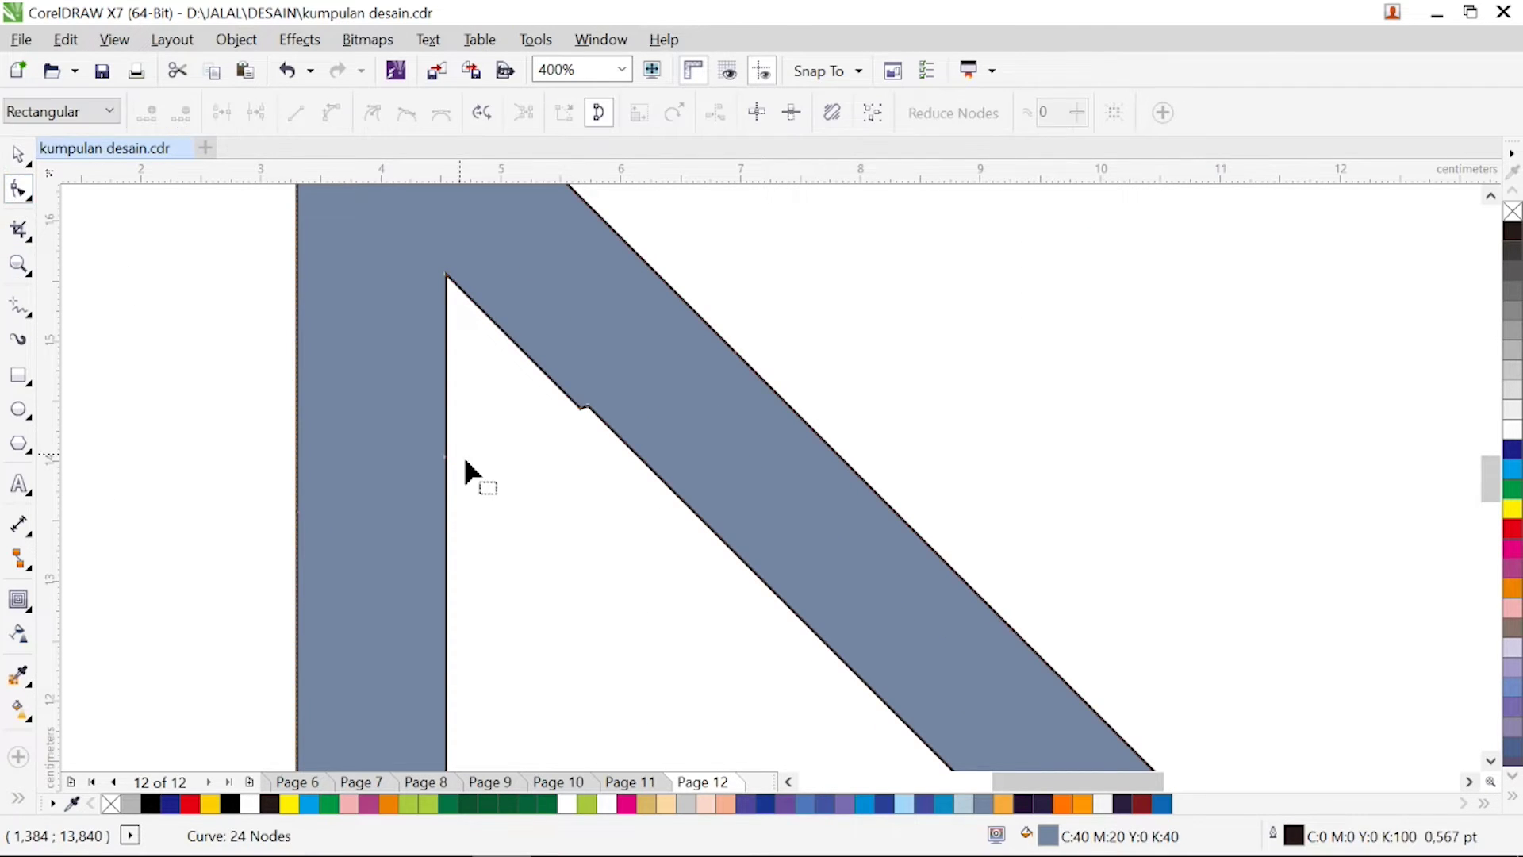
{"action": "left_click_drag", "start_coordinate": [644, 482], "coordinate": [562, 367]}
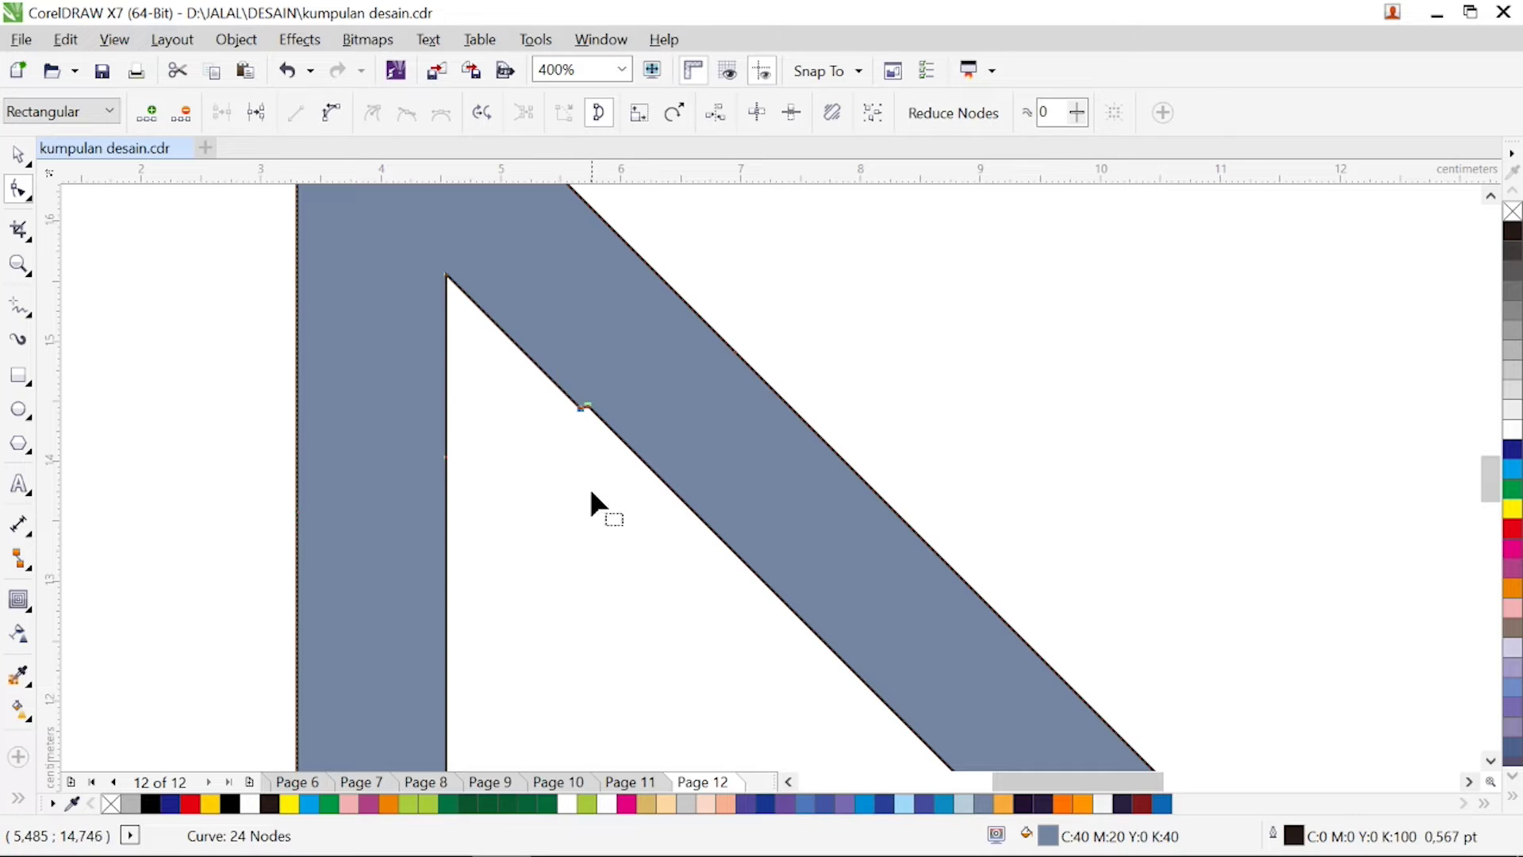
{"action": "key", "text": "Delete"}
{"action": "scroll", "coordinate": [640, 484], "scroll_direction": "down", "scroll_amount": 2}
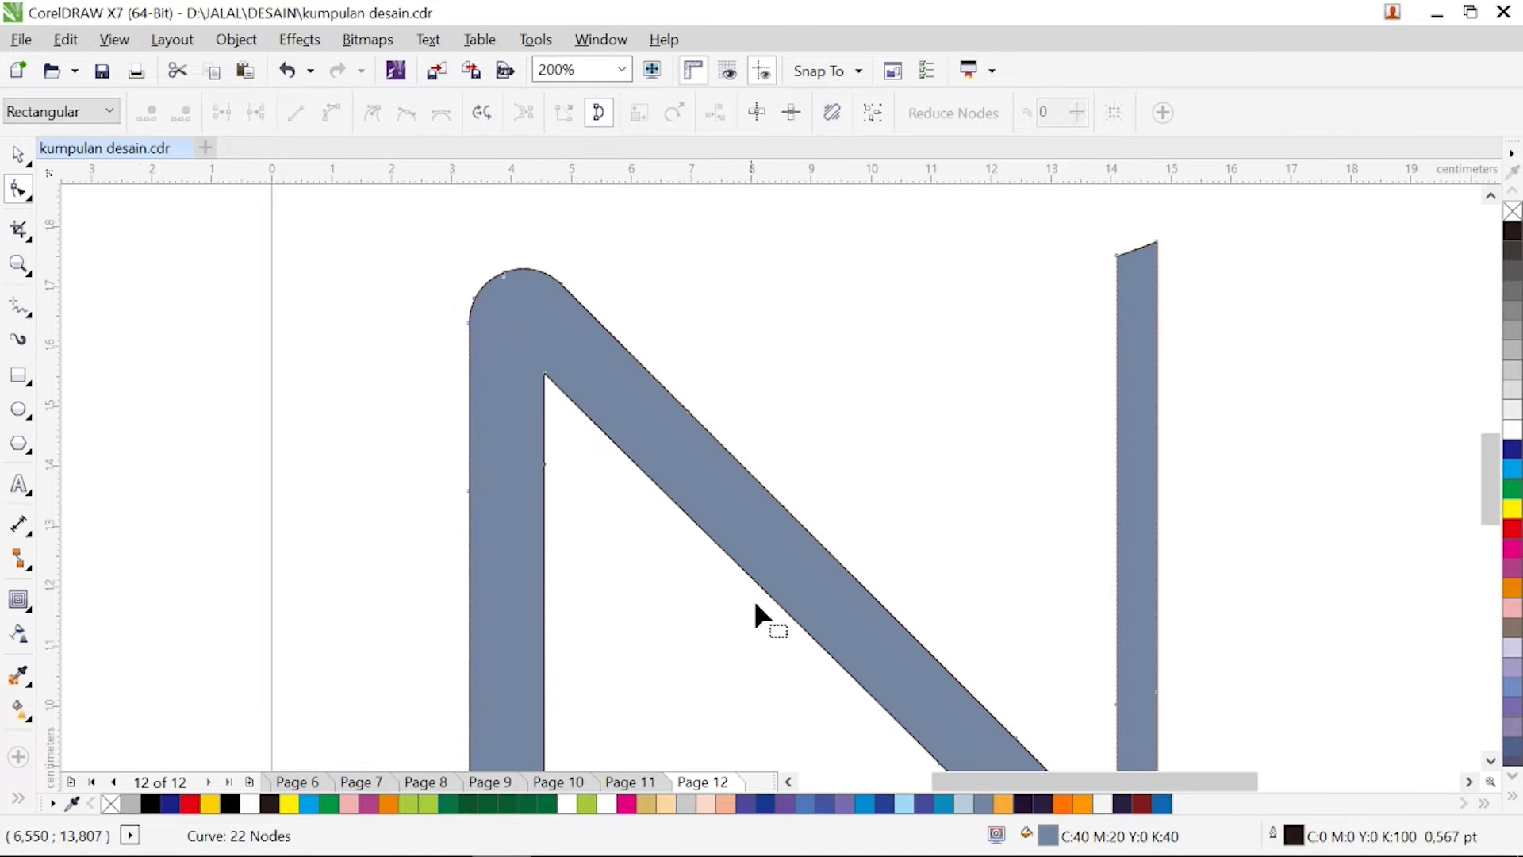
{"action": "scroll", "coordinate": [802, 600], "scroll_direction": "down", "scroll_amount": 1}
{"action": "scroll", "coordinate": [883, 692], "scroll_direction": "up", "scroll_amount": 2}
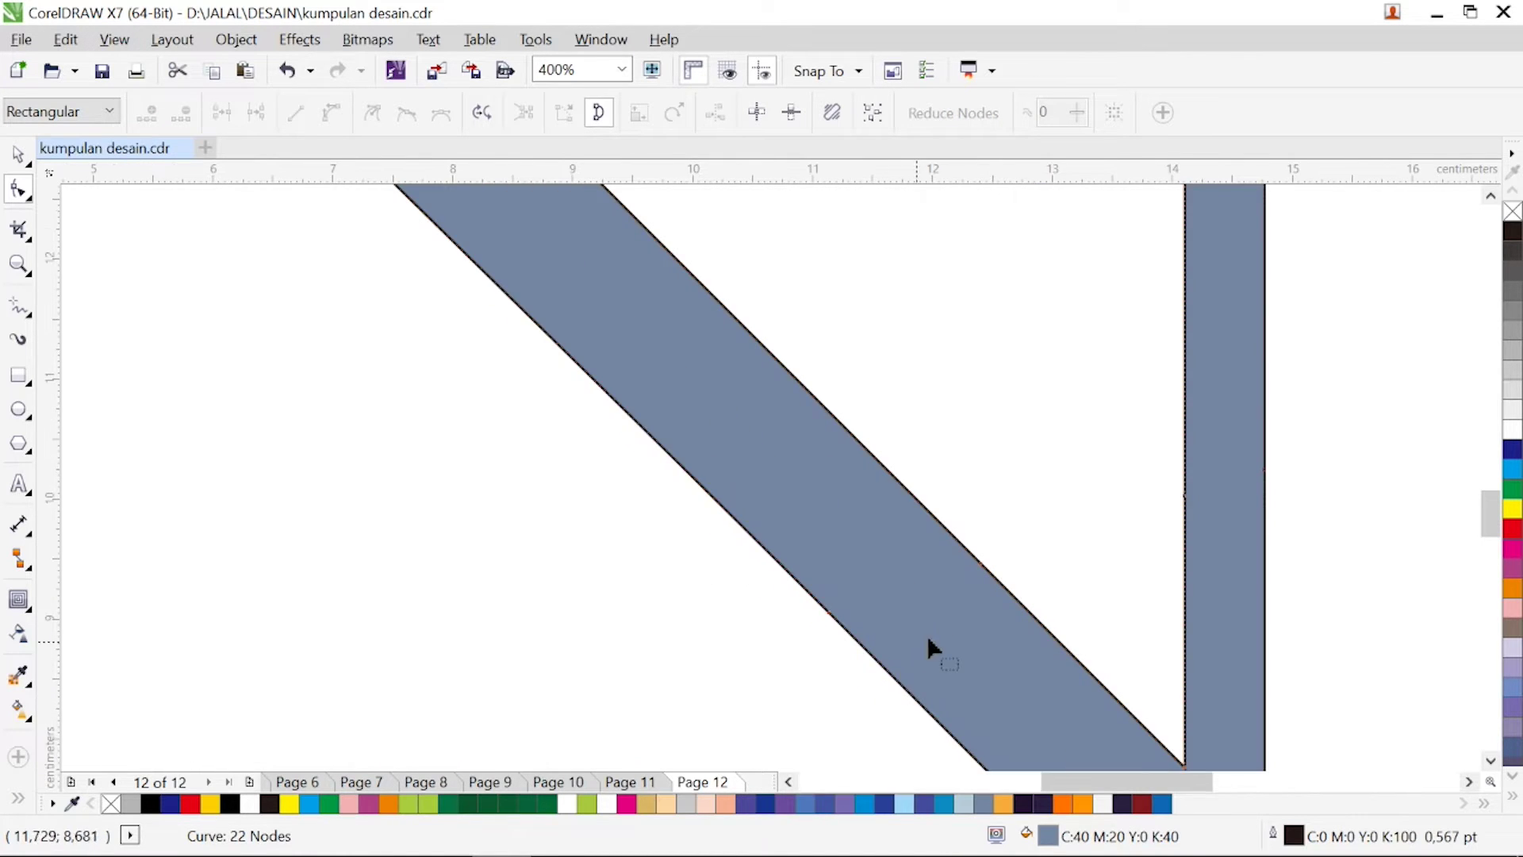
{"action": "scroll", "coordinate": [908, 610], "scroll_direction": "down", "scroll_amount": 2}
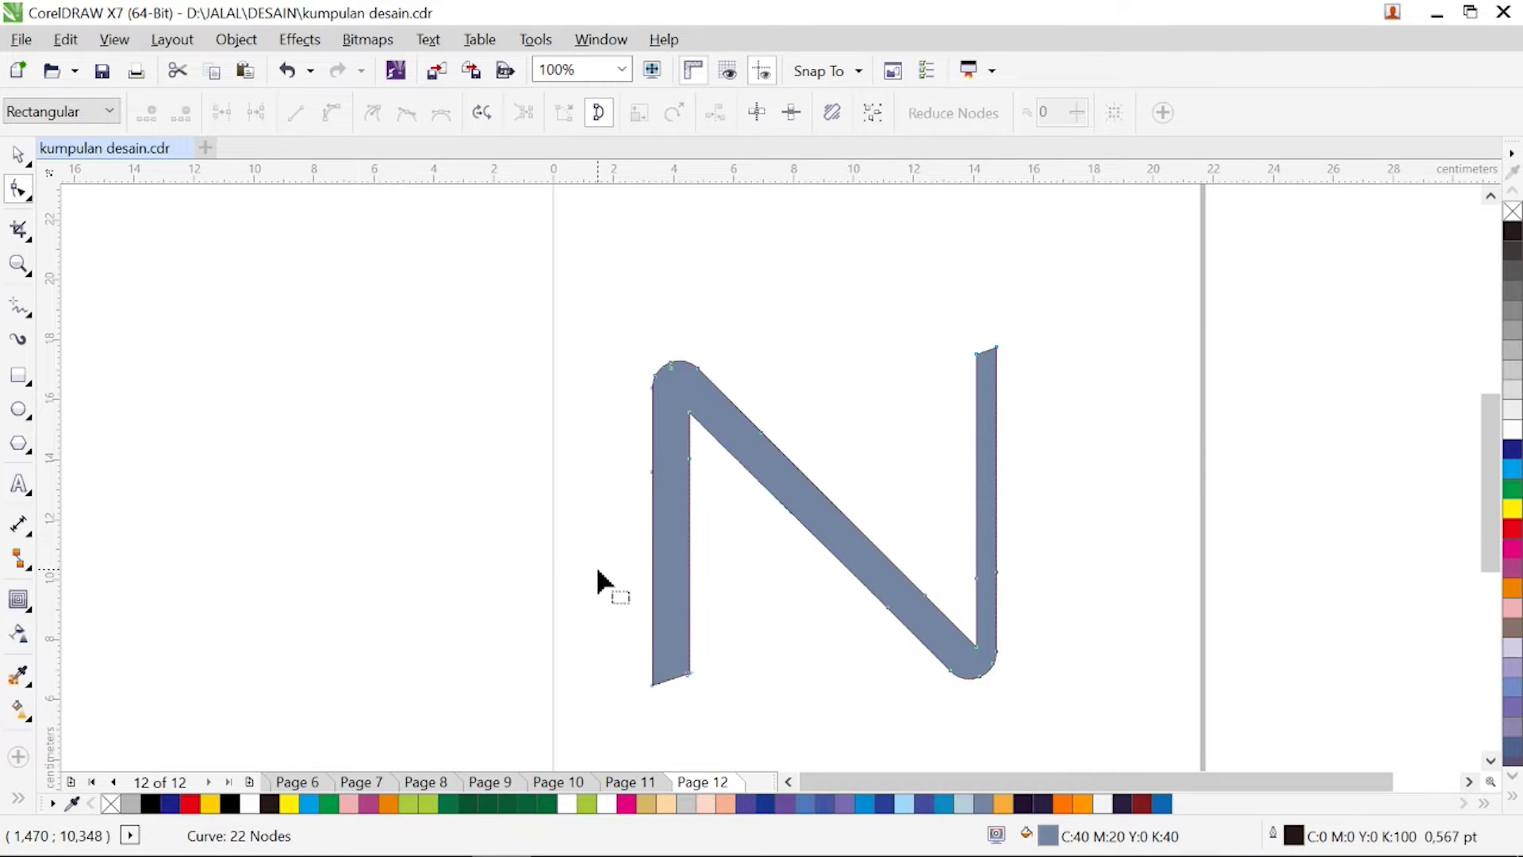
- Move the N slightly up and left, and give it no fill with a 4 pt outline
{"action": "left_click", "coordinate": [17, 153]}
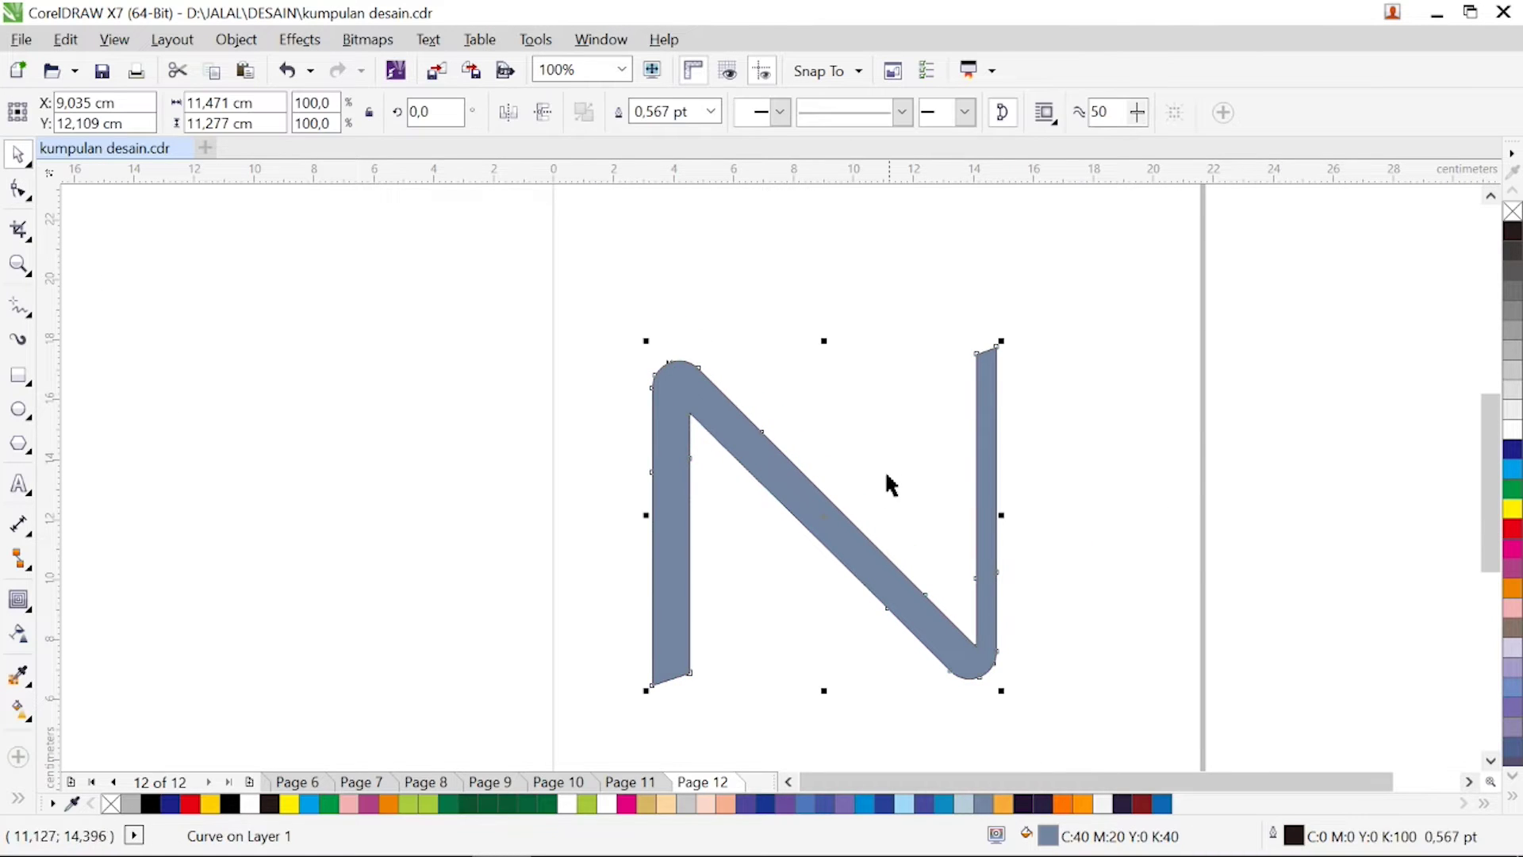
{"action": "left_click_drag", "start_coordinate": [844, 518], "coordinate": [781, 460]}
{"action": "left_click", "coordinate": [1513, 211]}
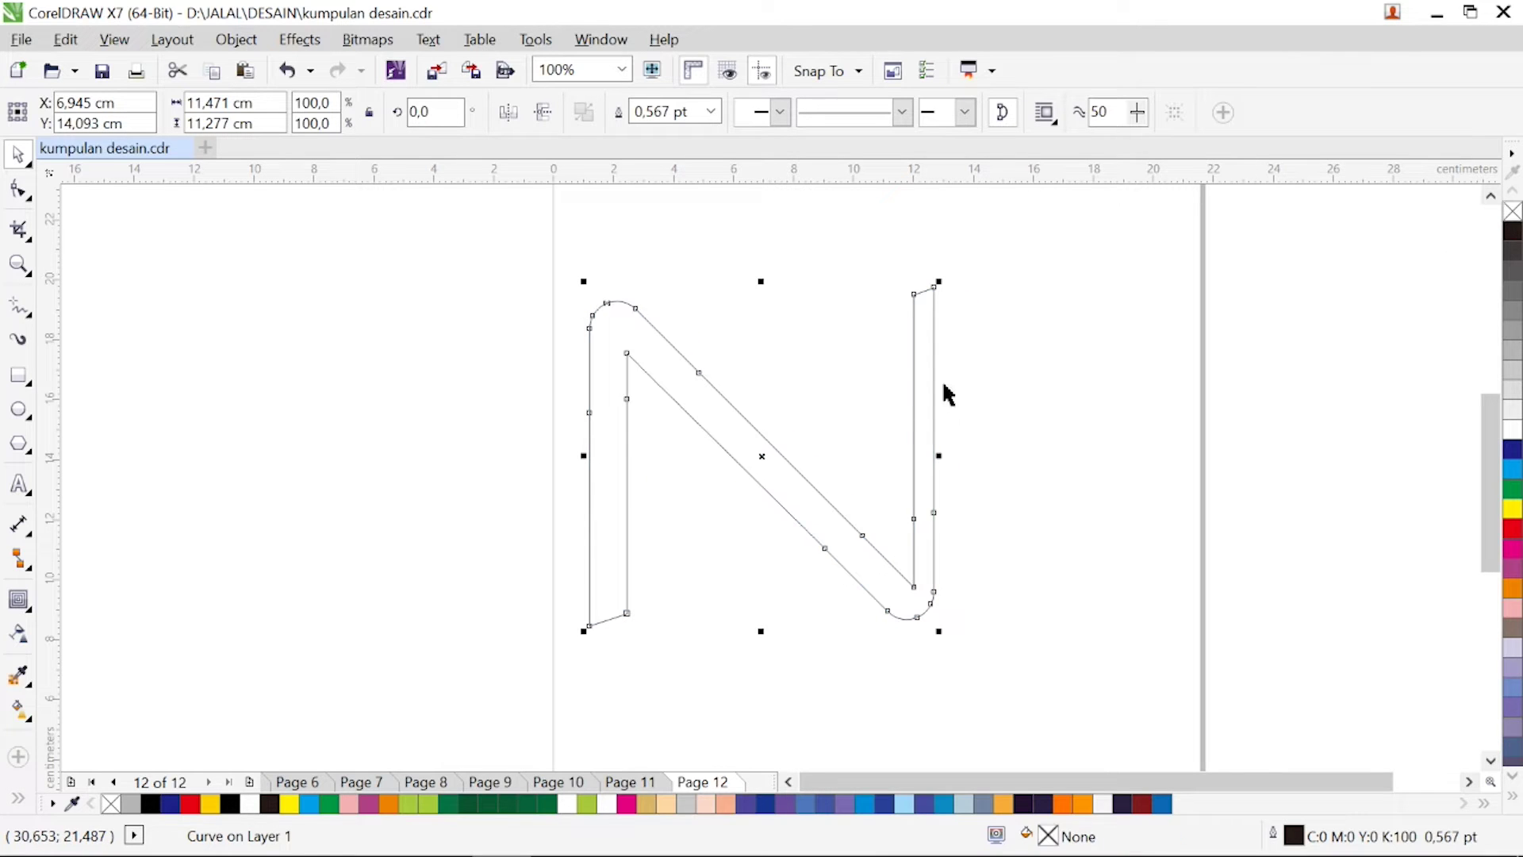
{"action": "left_click", "coordinate": [711, 112]}
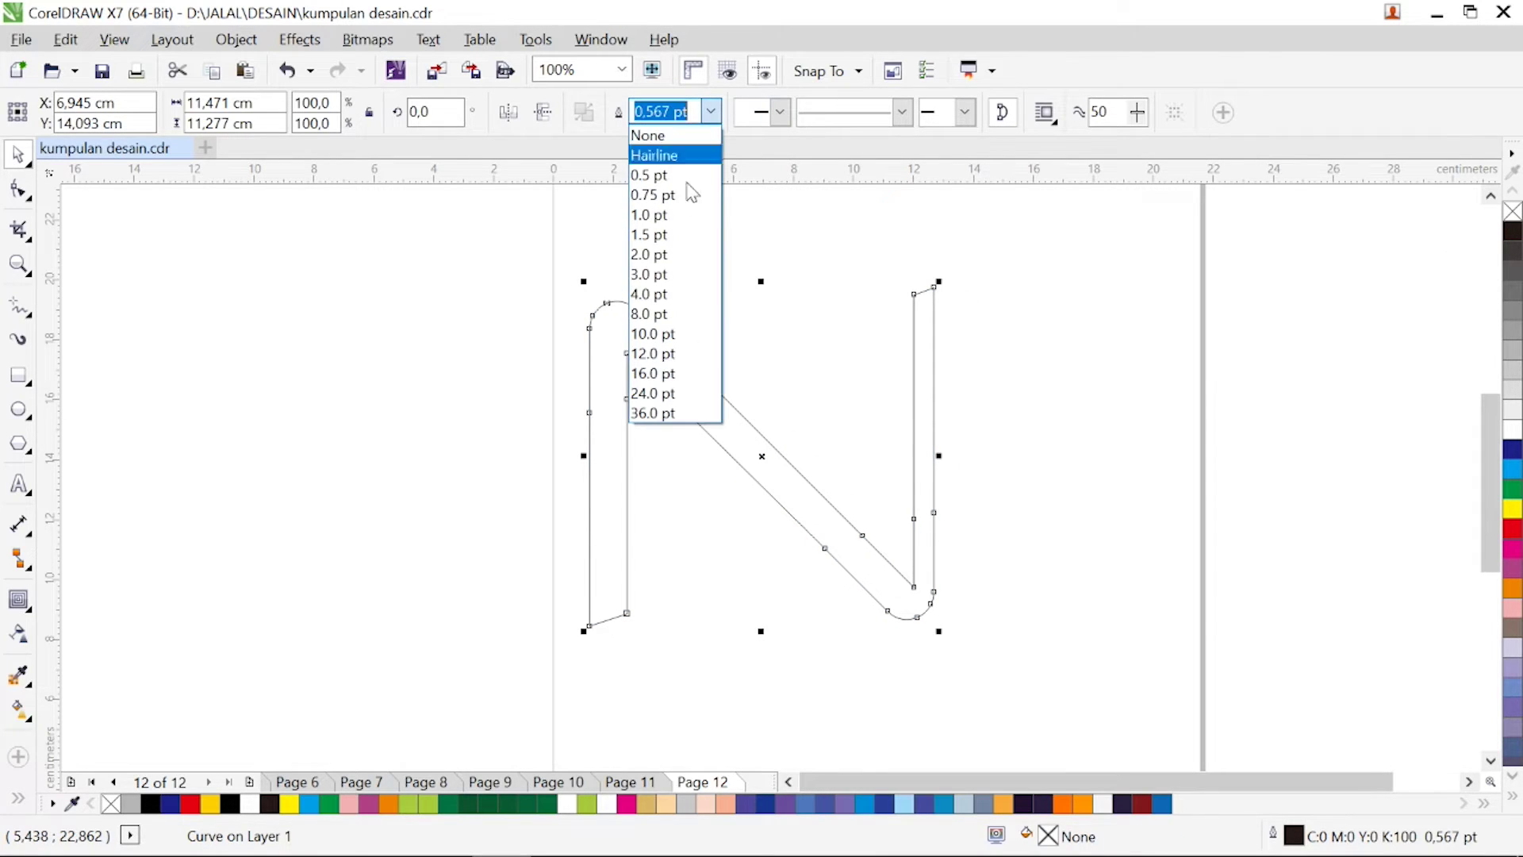
{"action": "left_click", "coordinate": [670, 300]}
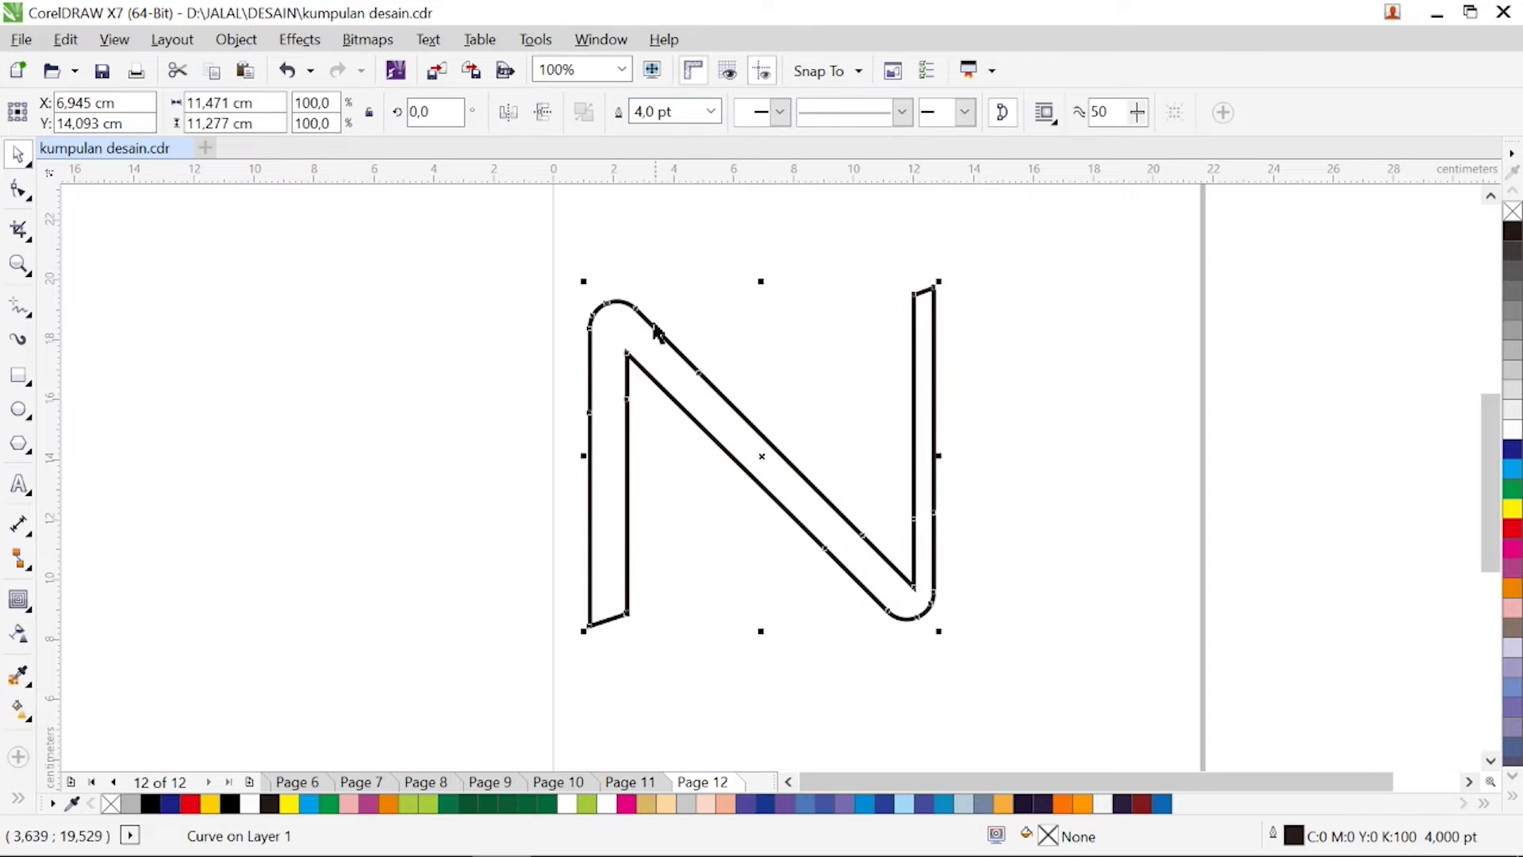
- Duplicate the N twice with equal offsets up and to the right, and stretch all three vertically to about 16,14 cm tall
{"action": "left_click_drag", "start_coordinate": [770, 462], "coordinate": [894, 400]}
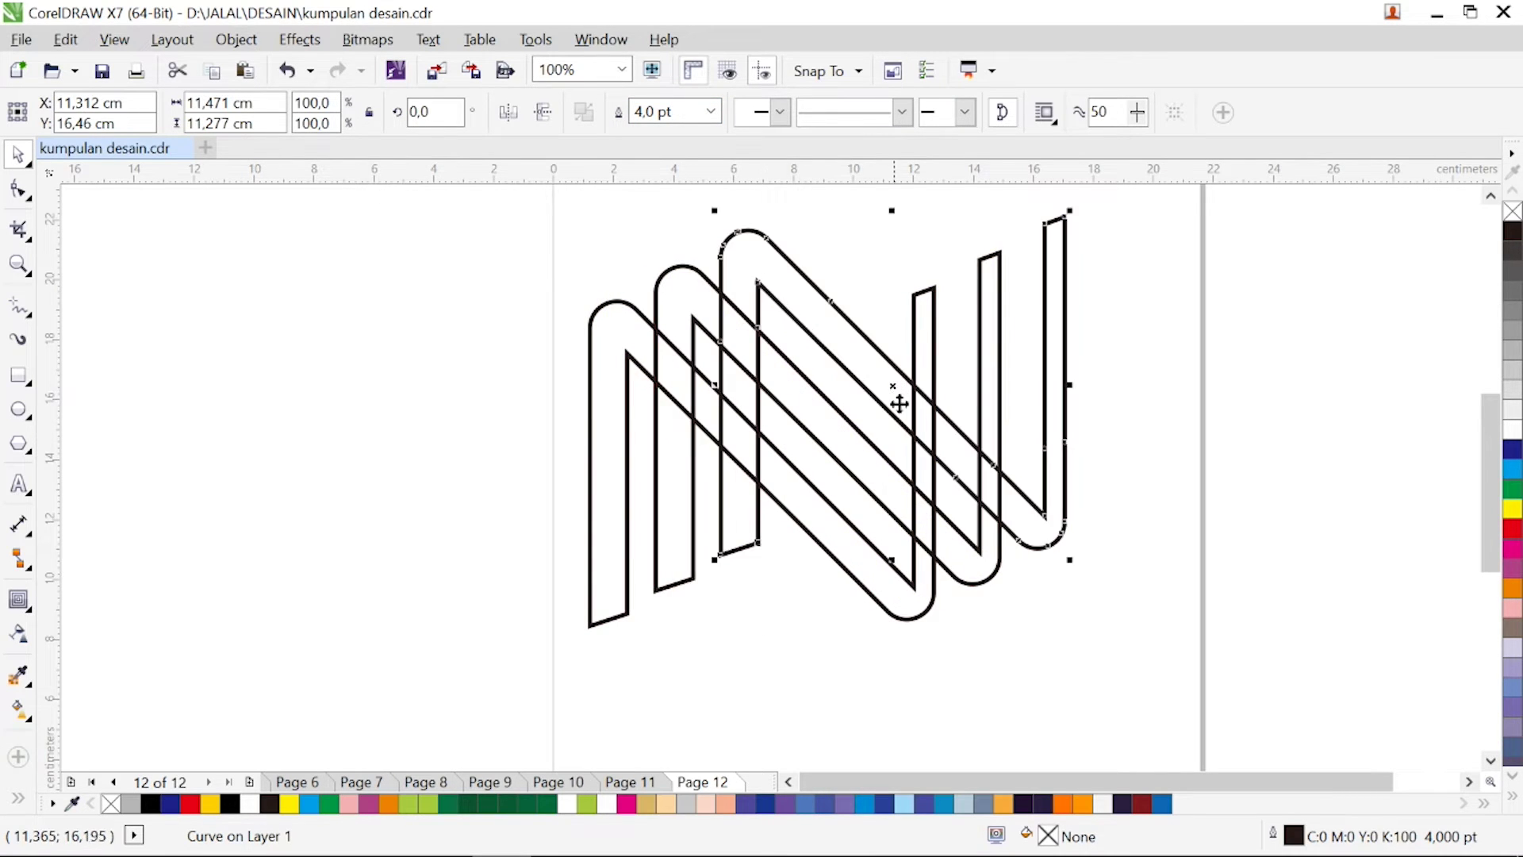
{"action": "left_click_drag", "start_coordinate": [516, 191], "coordinate": [1204, 655]}
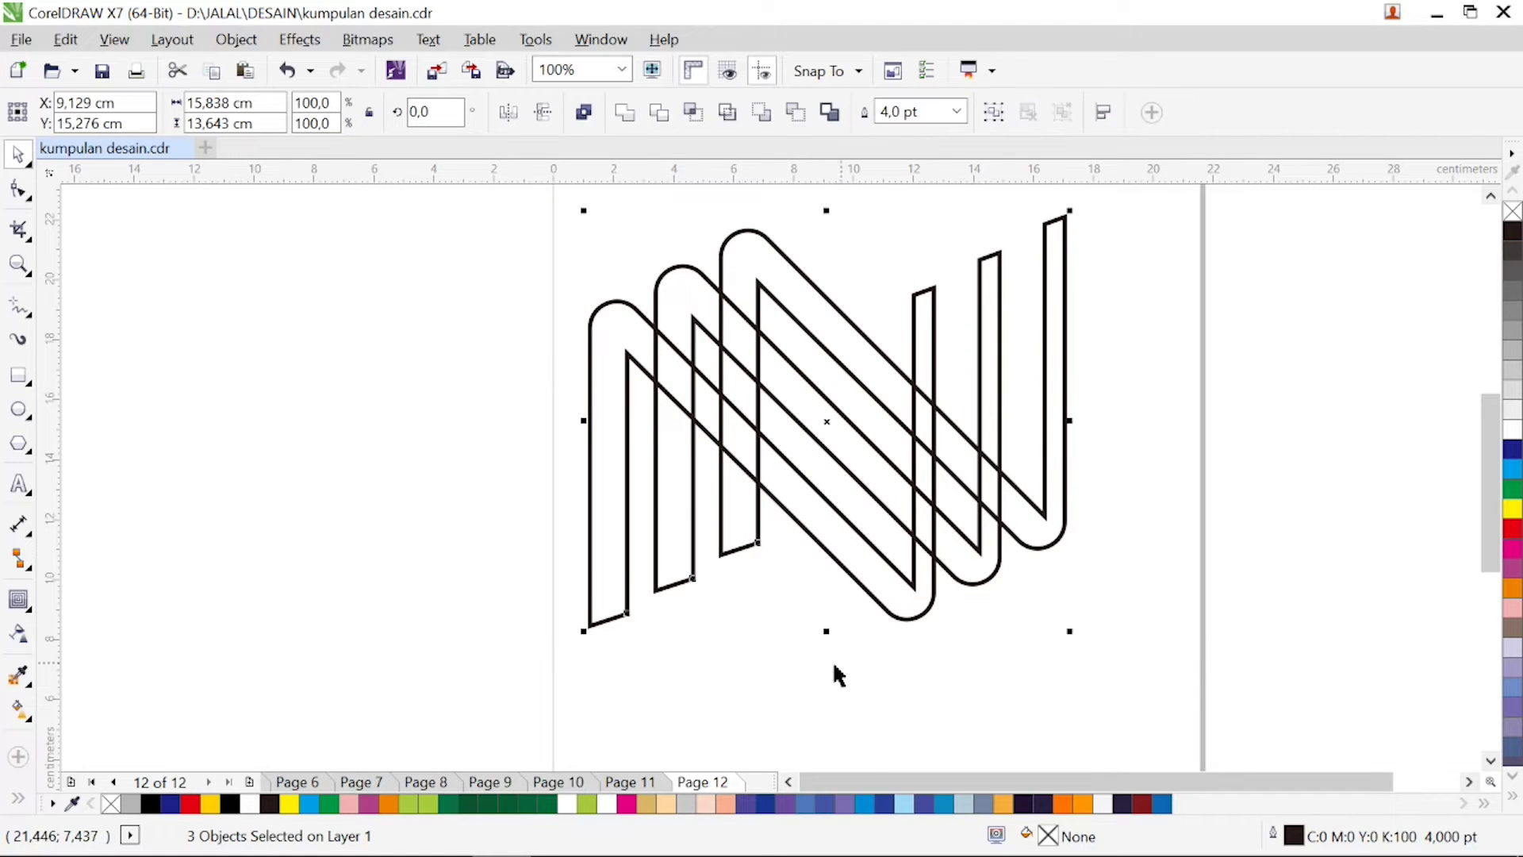
{"action": "left_click_drag", "start_coordinate": [831, 635], "coordinate": [840, 707]}
- Draw a straight line just above the first N's diagonal and running parallel to it, about 14,6 cm long, with a 3 pt outline
{"action": "left_click", "coordinate": [21, 314]}
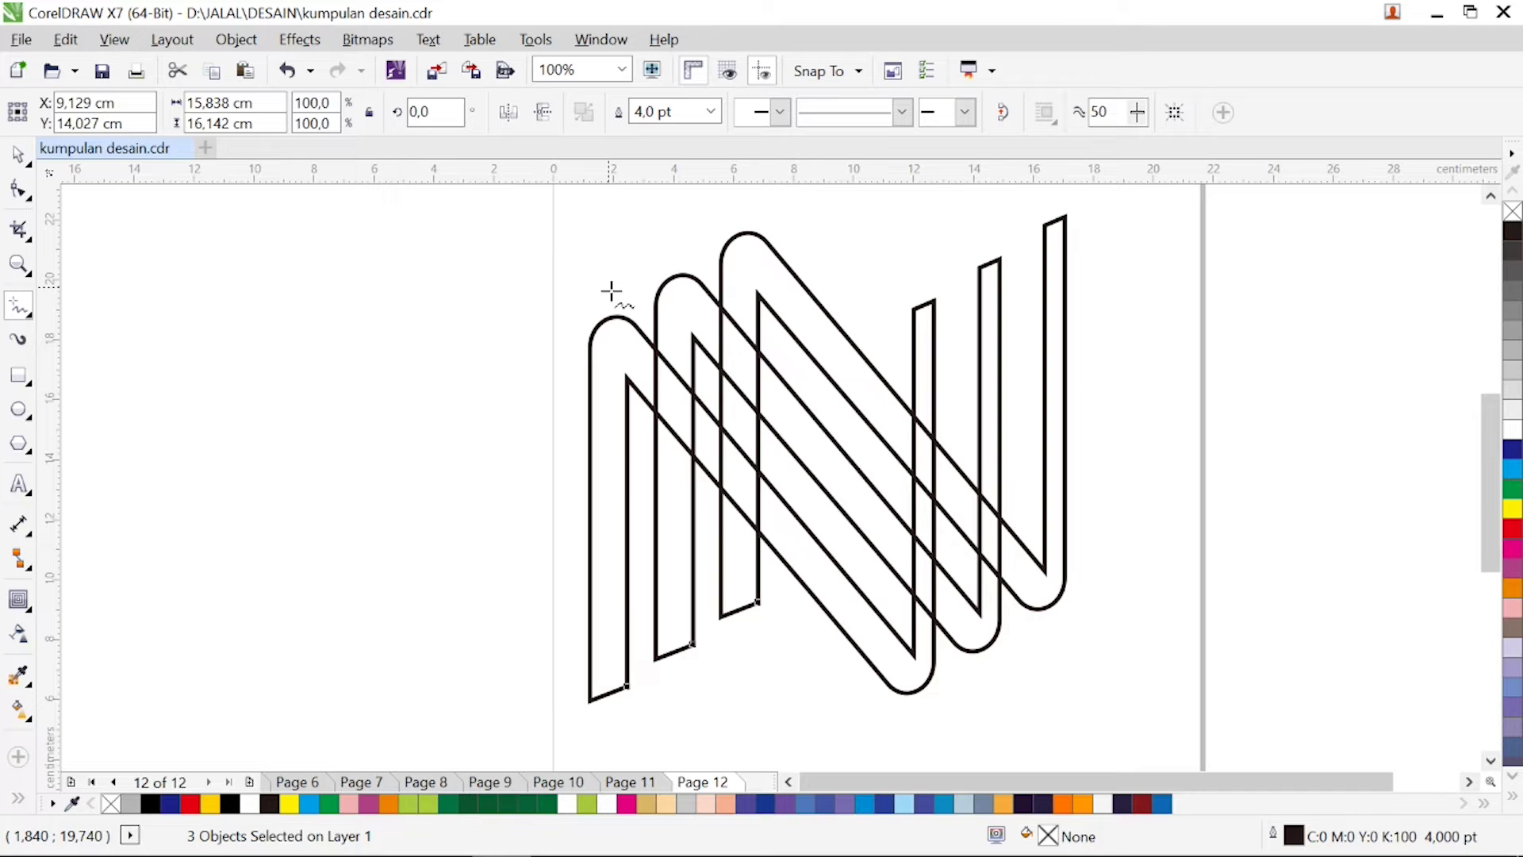
{"action": "left_click", "coordinate": [609, 289]}
{"action": "left_click", "coordinate": [896, 619]}
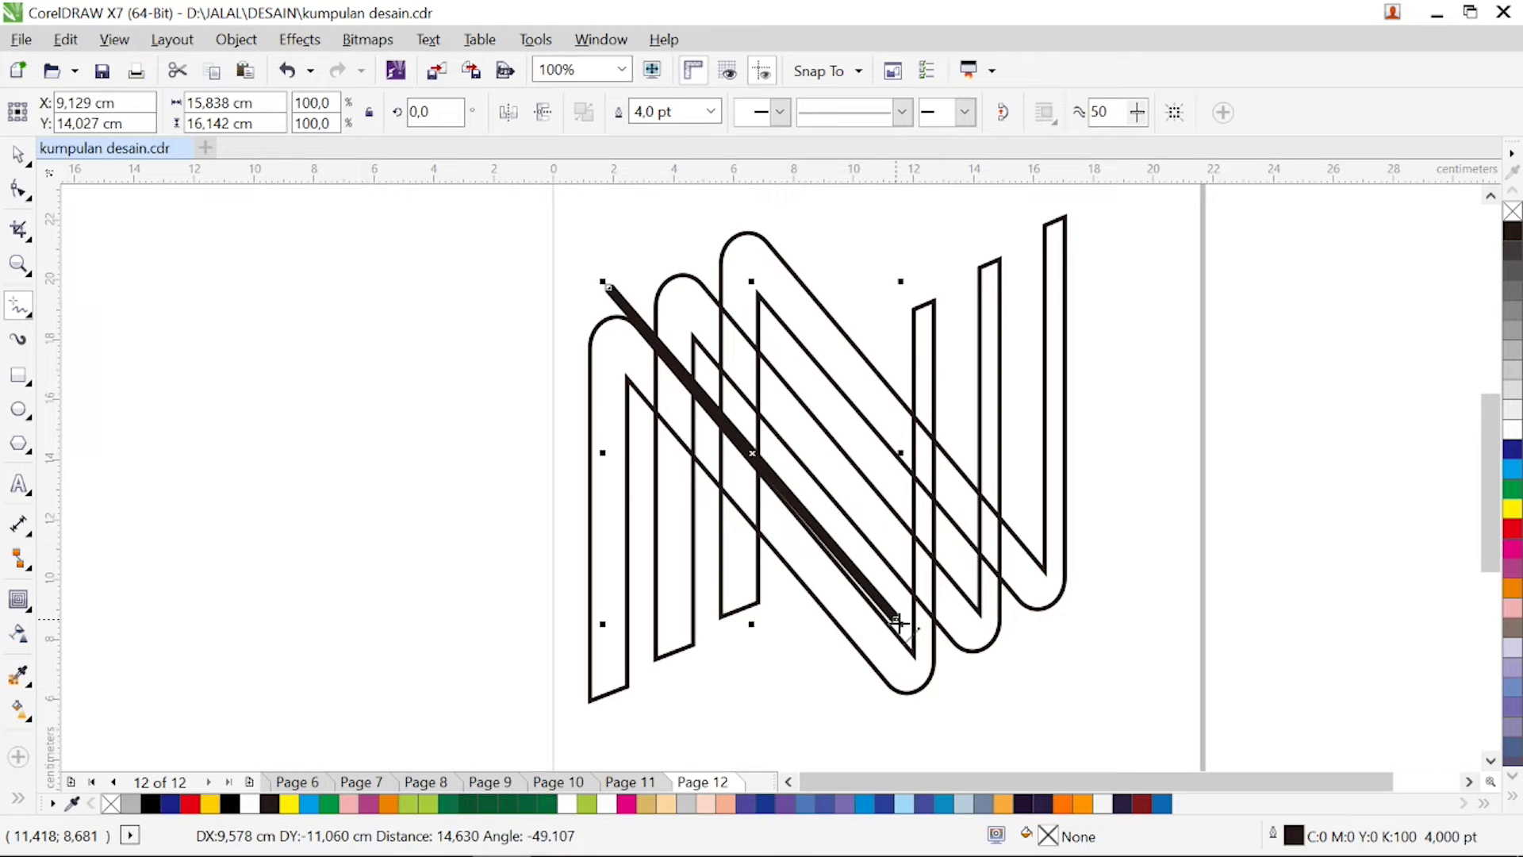
{"action": "left_click", "coordinate": [711, 111]}
{"action": "left_click", "coordinate": [657, 271]}
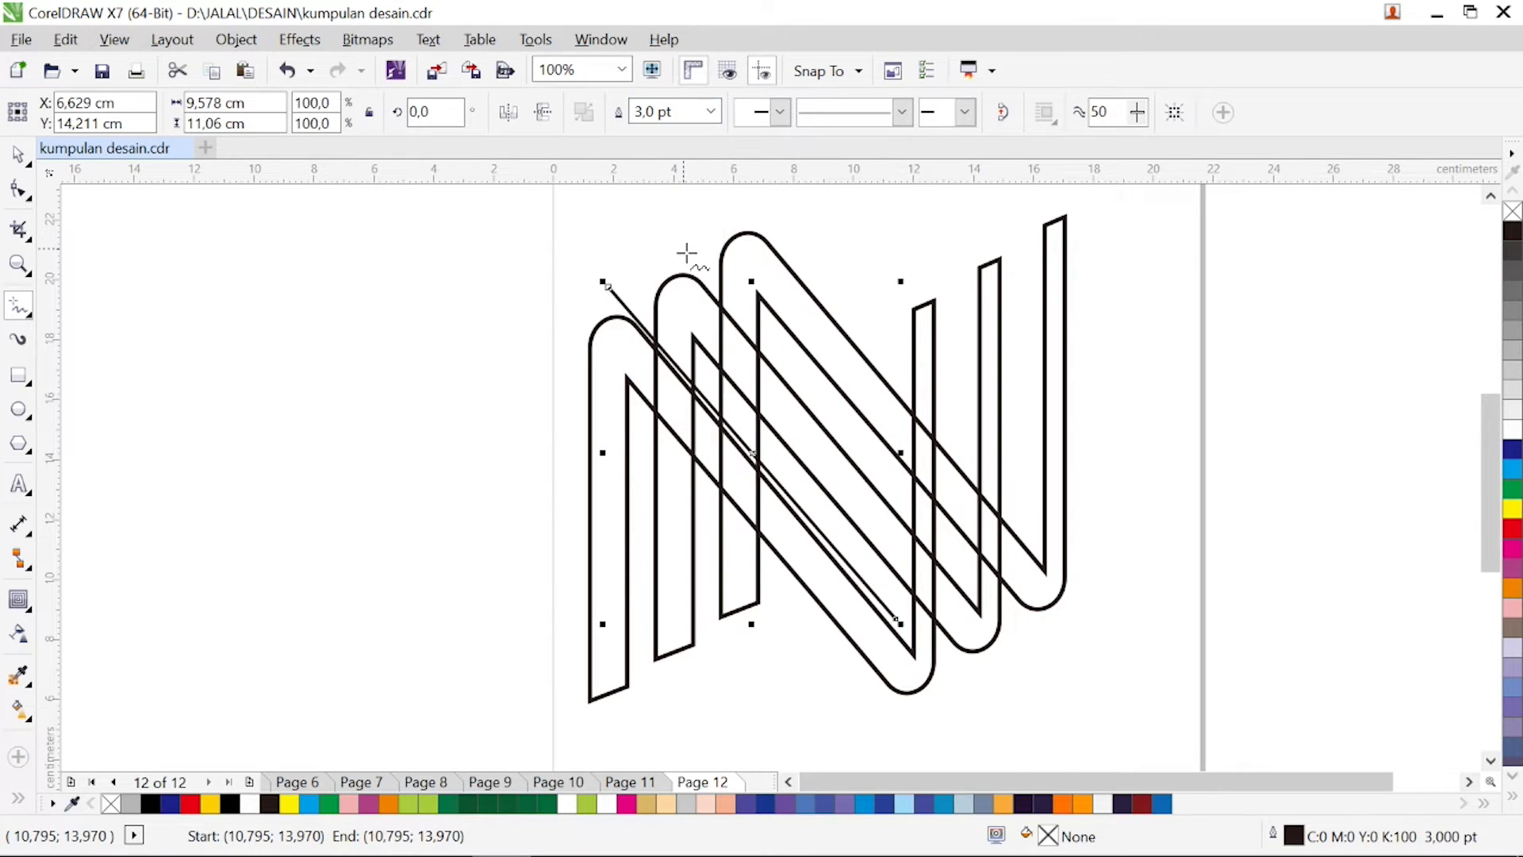
- Draw a second straight line just above the middle N's diagonal, parallel to it, and set its outline width to 4 pt
{"action": "left_click", "coordinate": [683, 249]}
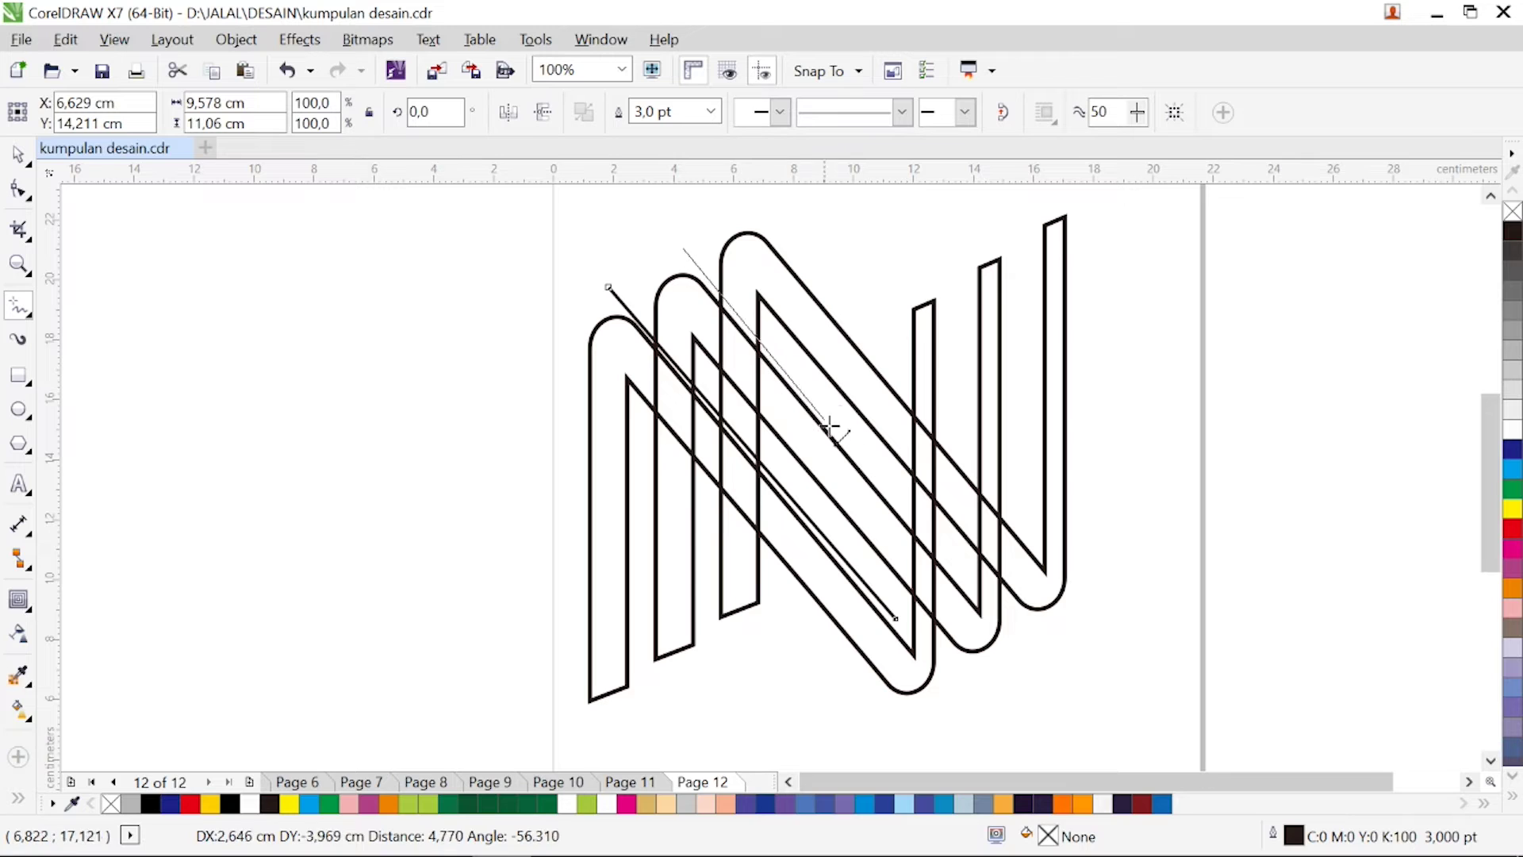
{"action": "left_click", "coordinate": [962, 574]}
{"action": "left_click", "coordinate": [711, 111]}
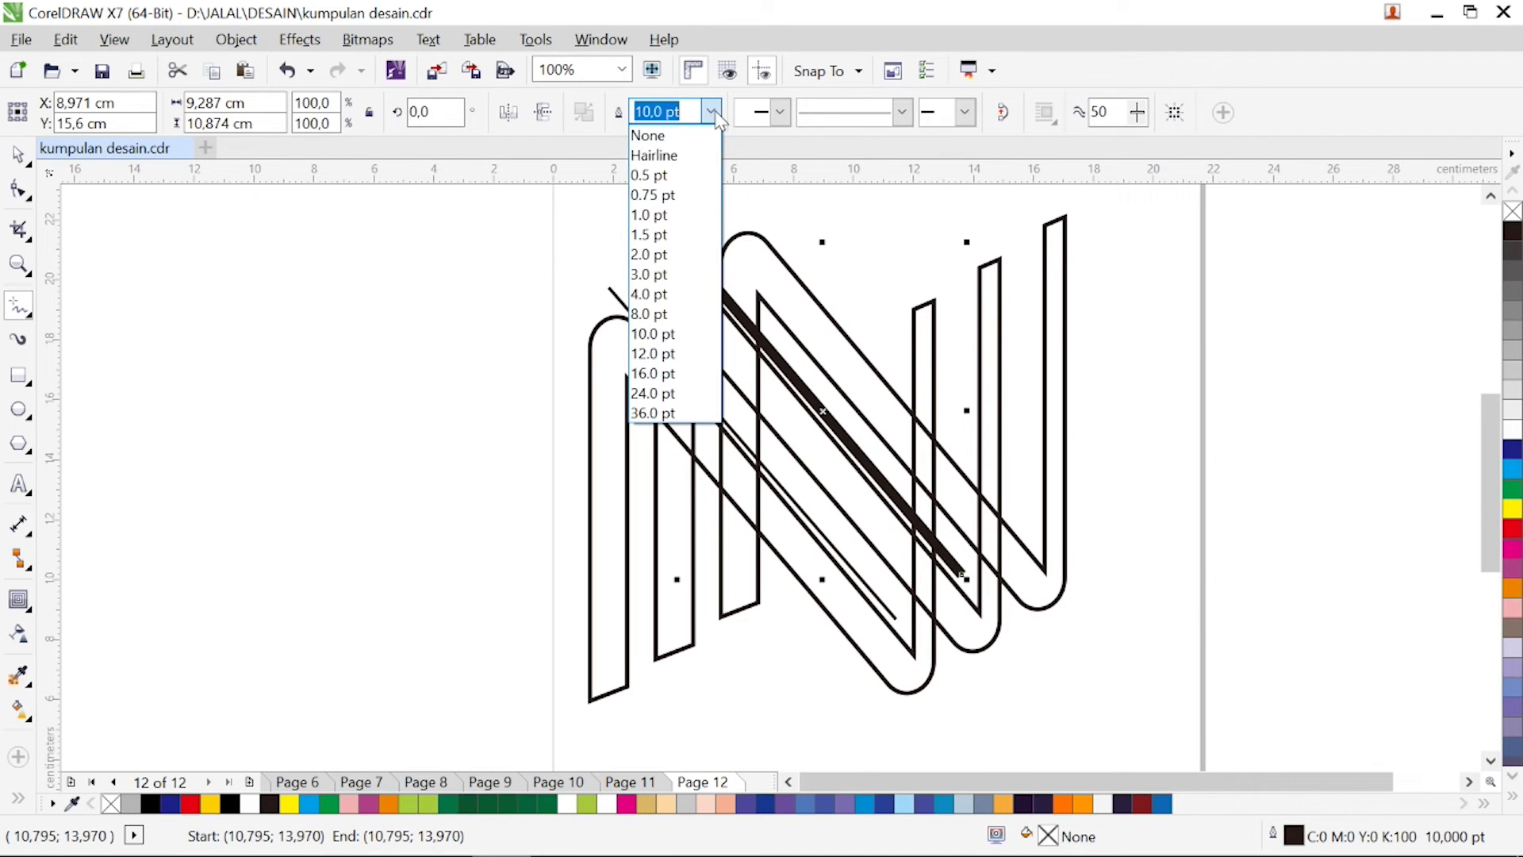
{"action": "left_click", "coordinate": [659, 294]}
- Draw a third straight line above the uppermost N's diagonal, parallel to it, with a 4 pt outline
{"action": "left_click", "coordinate": [781, 228]}
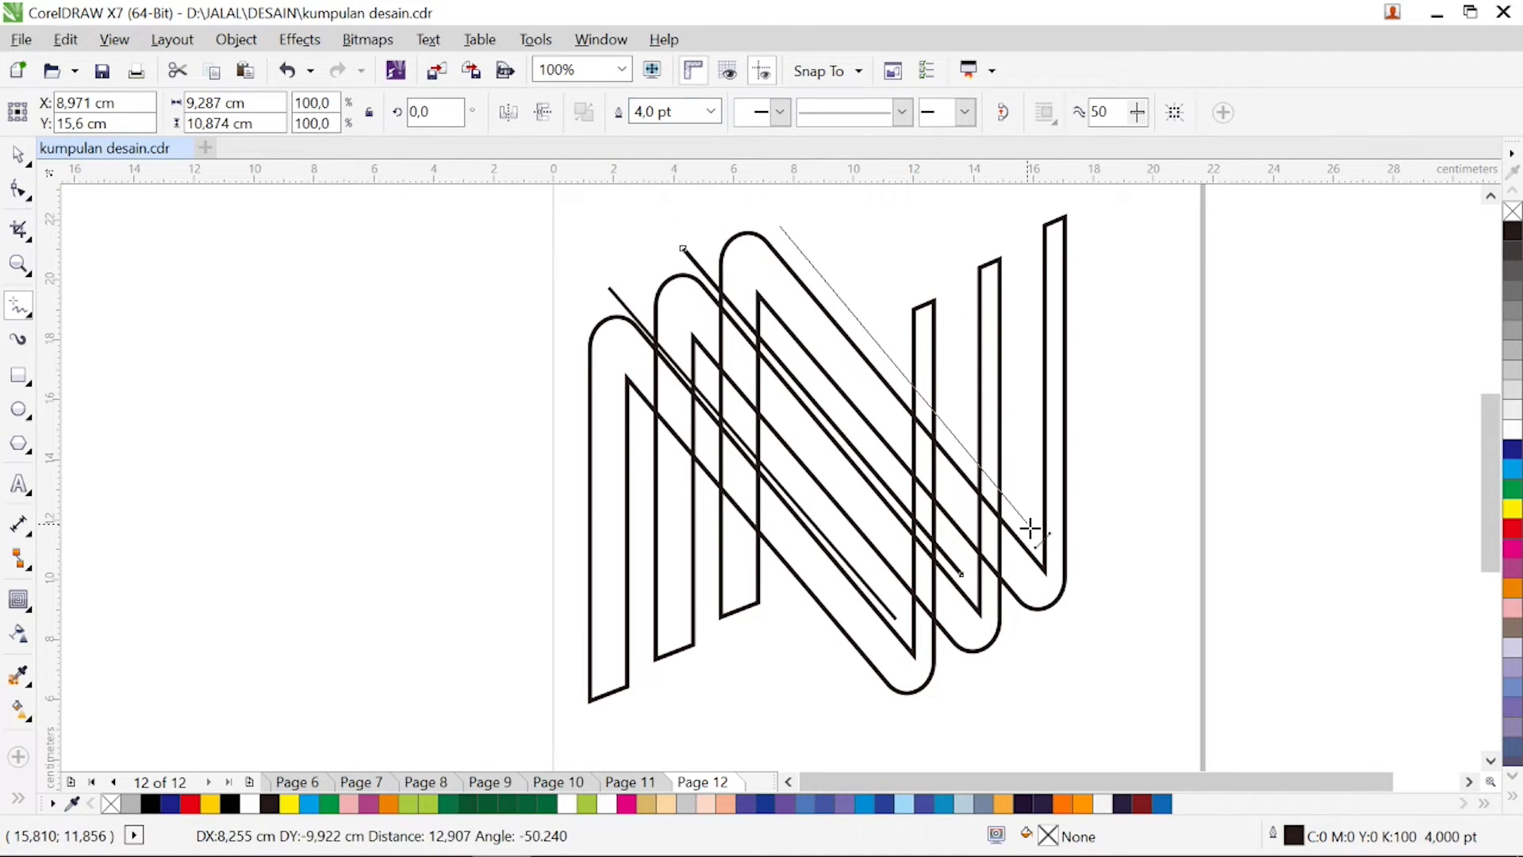
{"action": "left_click", "coordinate": [1030, 528]}
{"action": "left_click", "coordinate": [711, 111]}
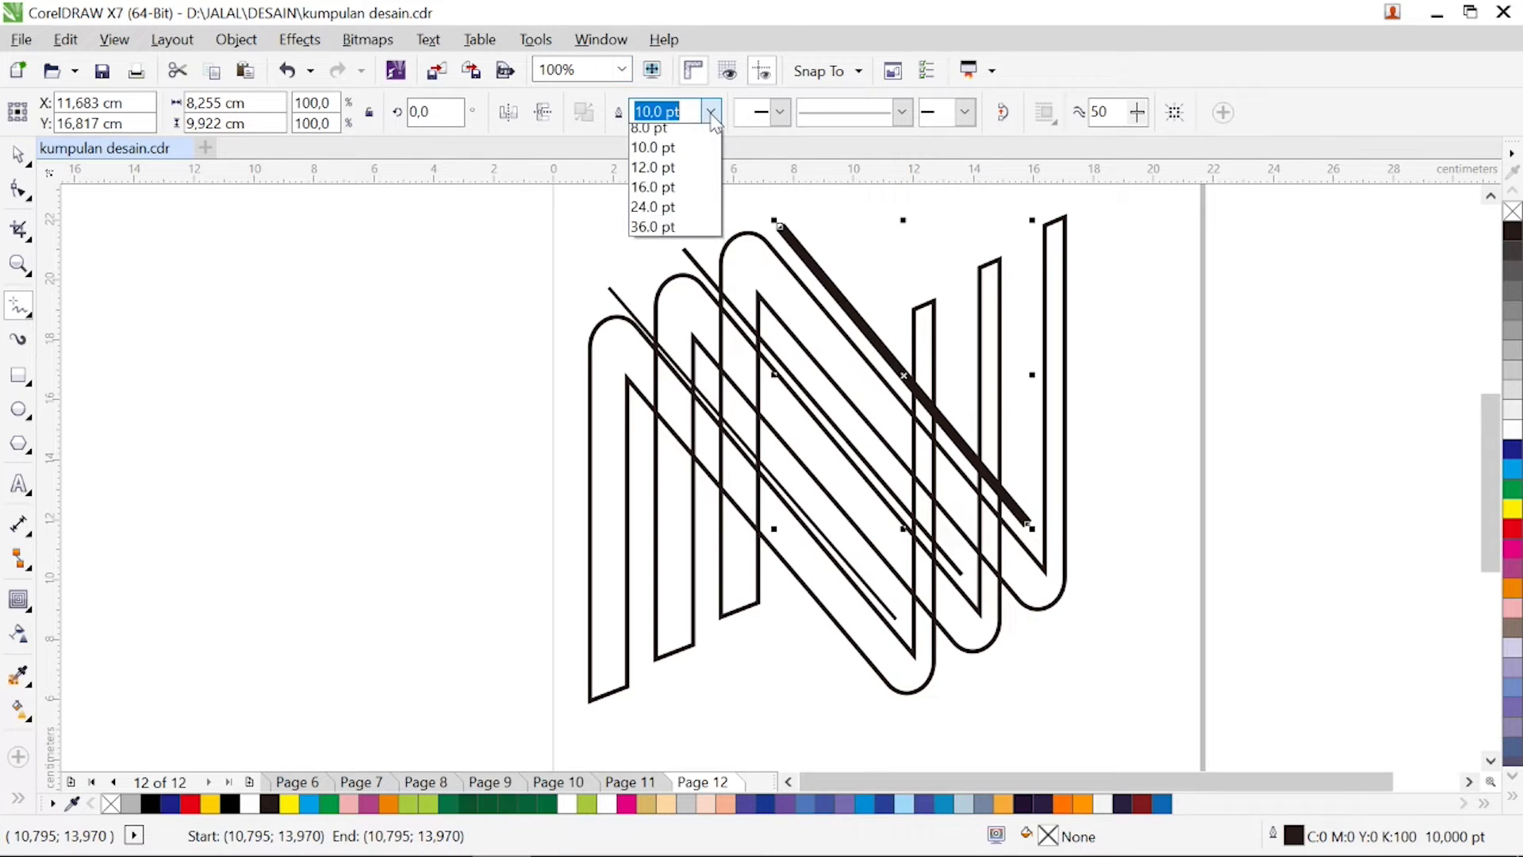
{"action": "left_click", "coordinate": [656, 293]}
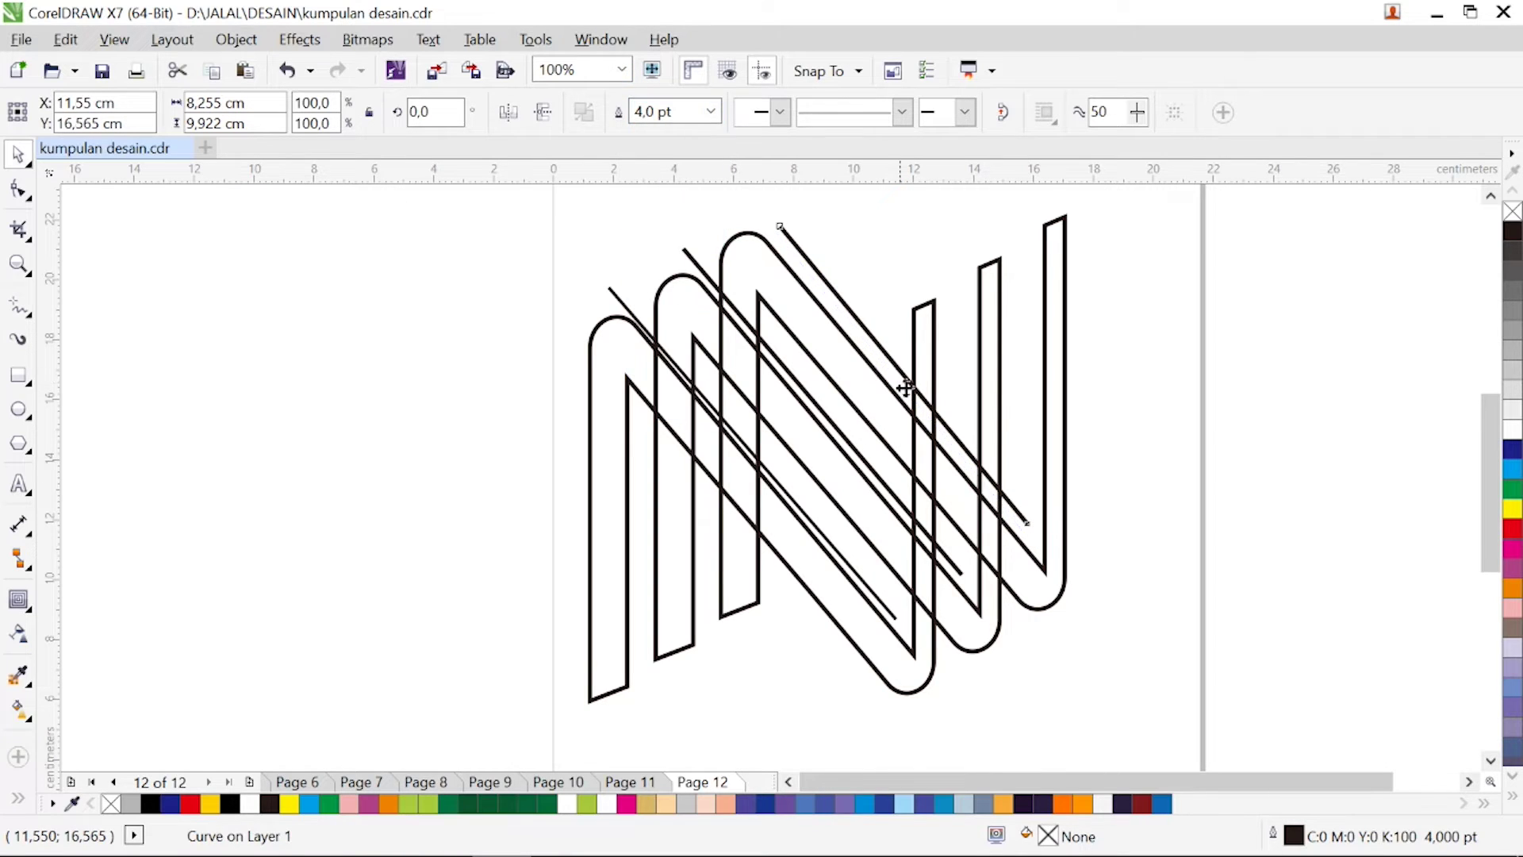
- Shift the uppermost diagonal line closer to its N and the lowest diagonal line slightly down and right
{"action": "left_click", "coordinate": [796, 500]}
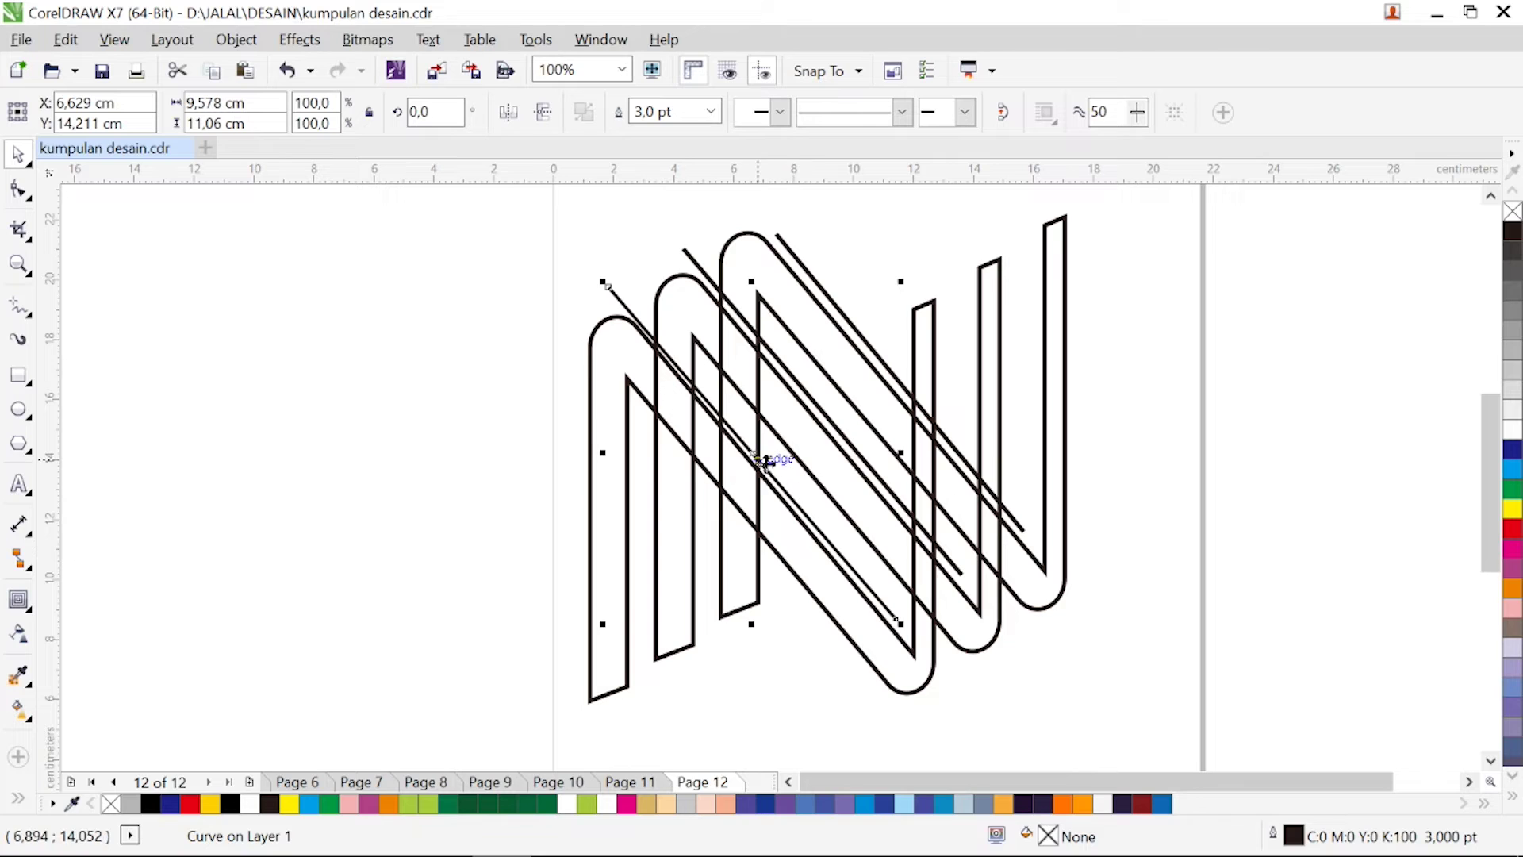
{"action": "left_click_drag", "start_coordinate": [764, 459], "coordinate": [775, 467]}
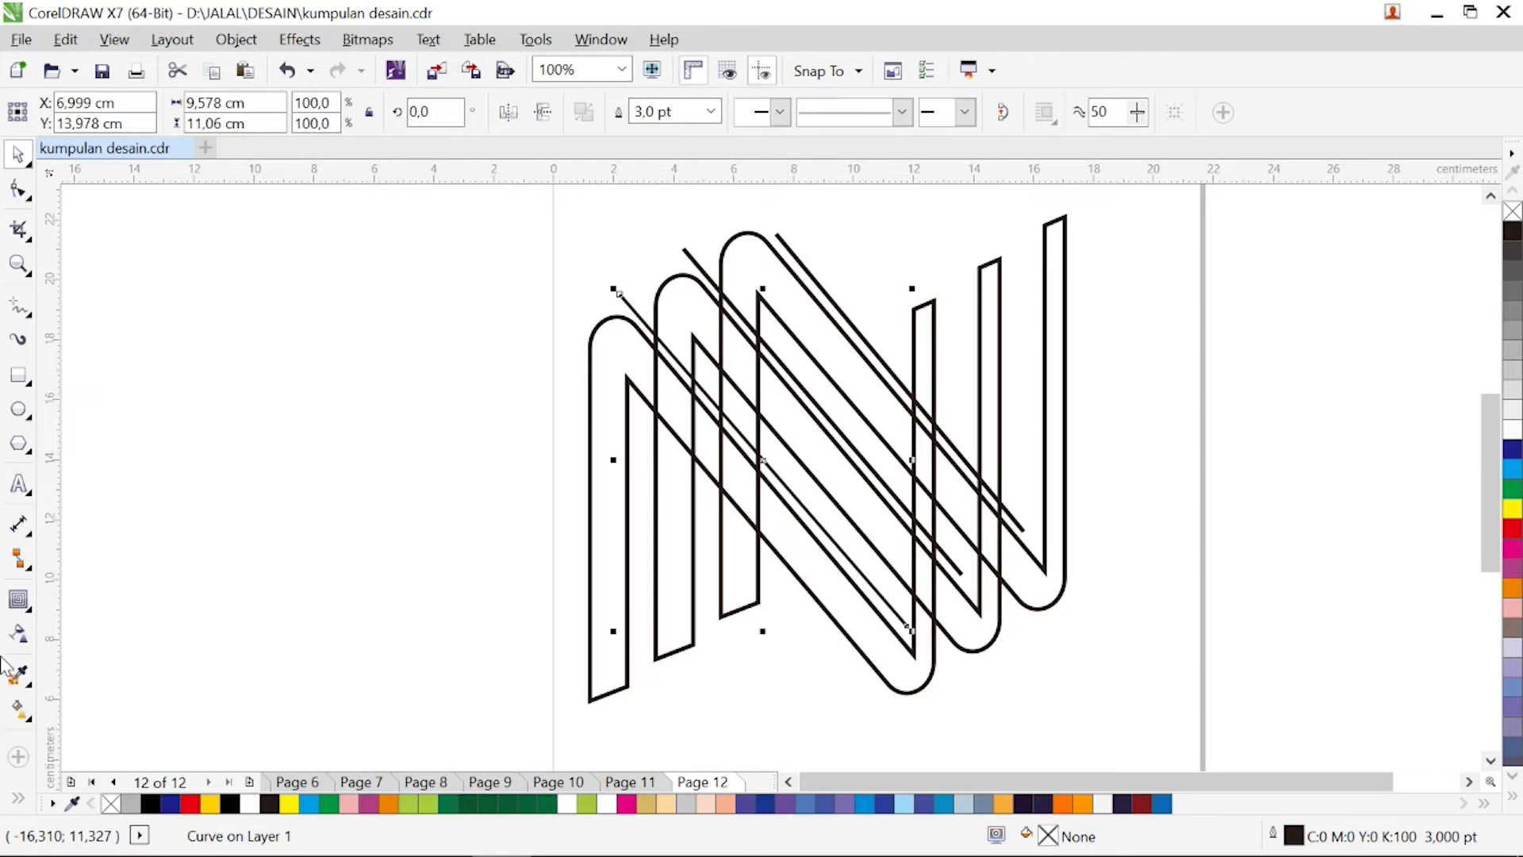
- Smart Fill the first N's left leg and the lower stems of the other two Ns, including their overlaps with its diagonal, in blue-grey
{"action": "left_click", "coordinate": [16, 797]}
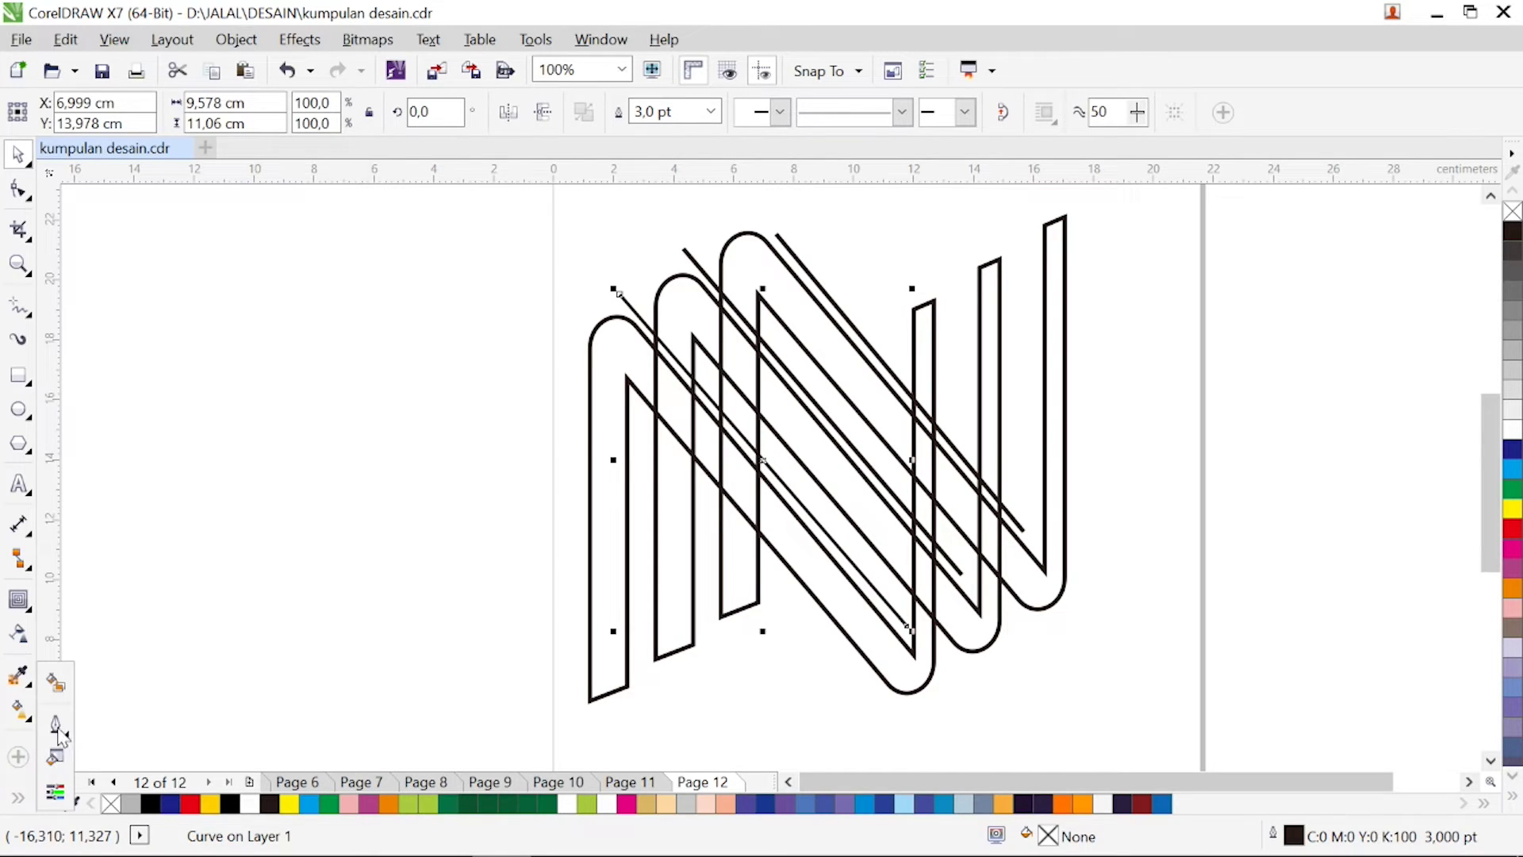
{"action": "left_click", "coordinate": [60, 689]}
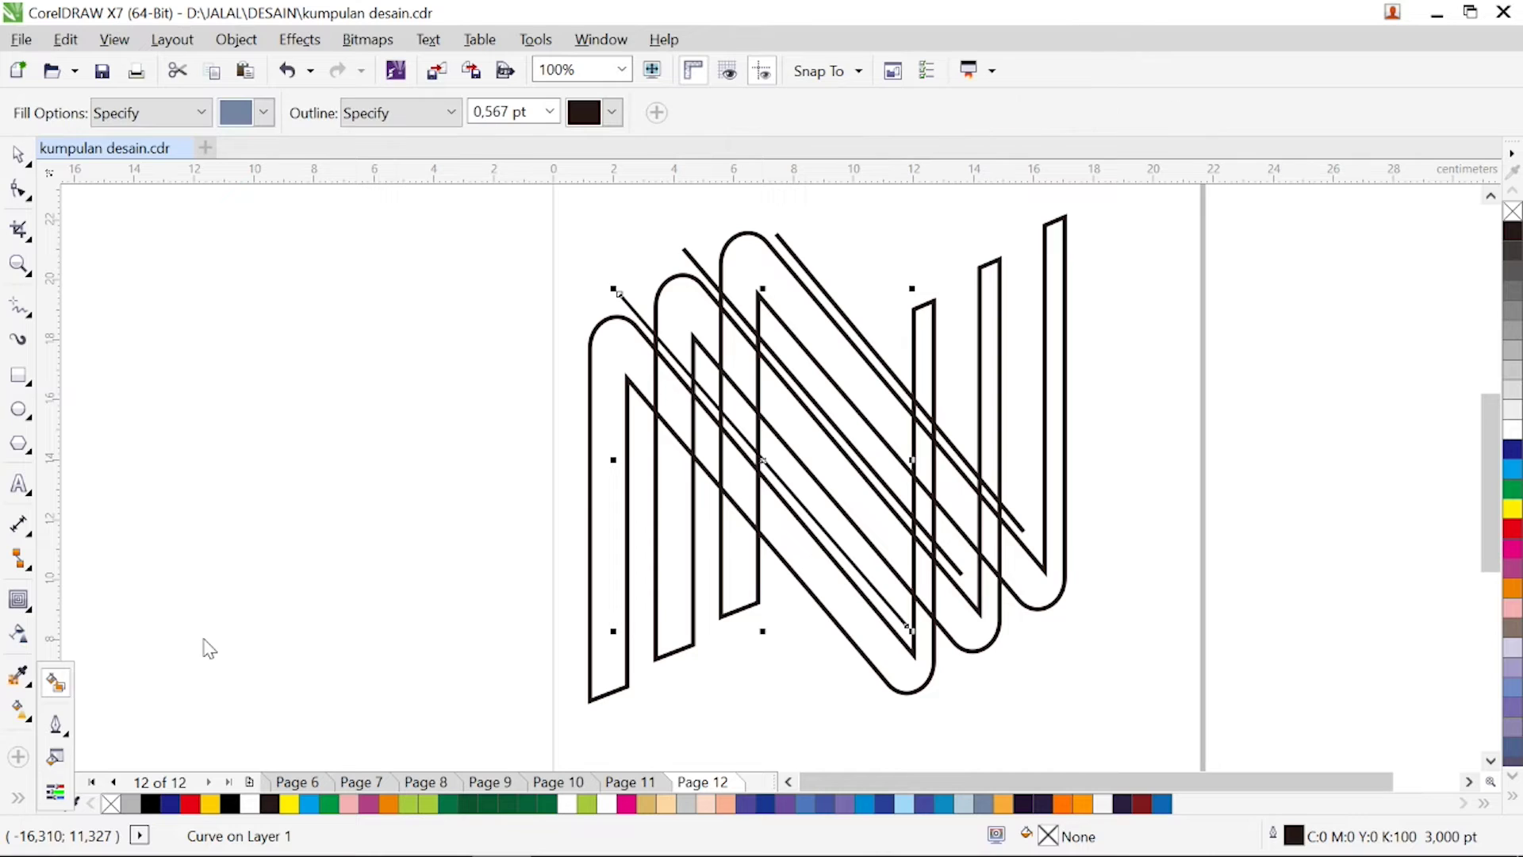
{"action": "left_click", "coordinate": [606, 502]}
{"action": "left_click", "coordinate": [687, 427]}
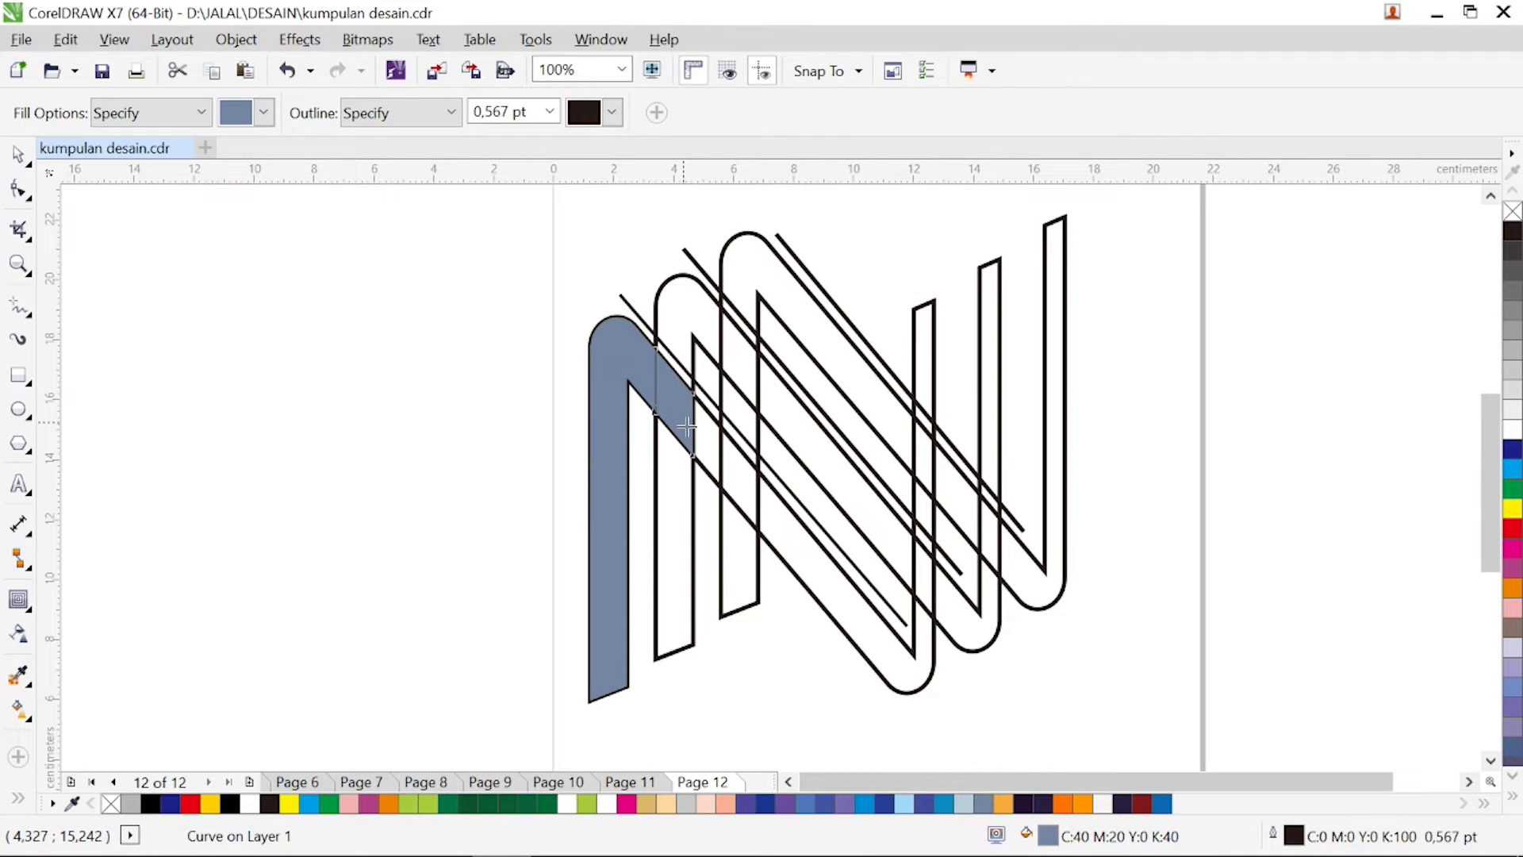
{"action": "left_click", "coordinate": [685, 492]}
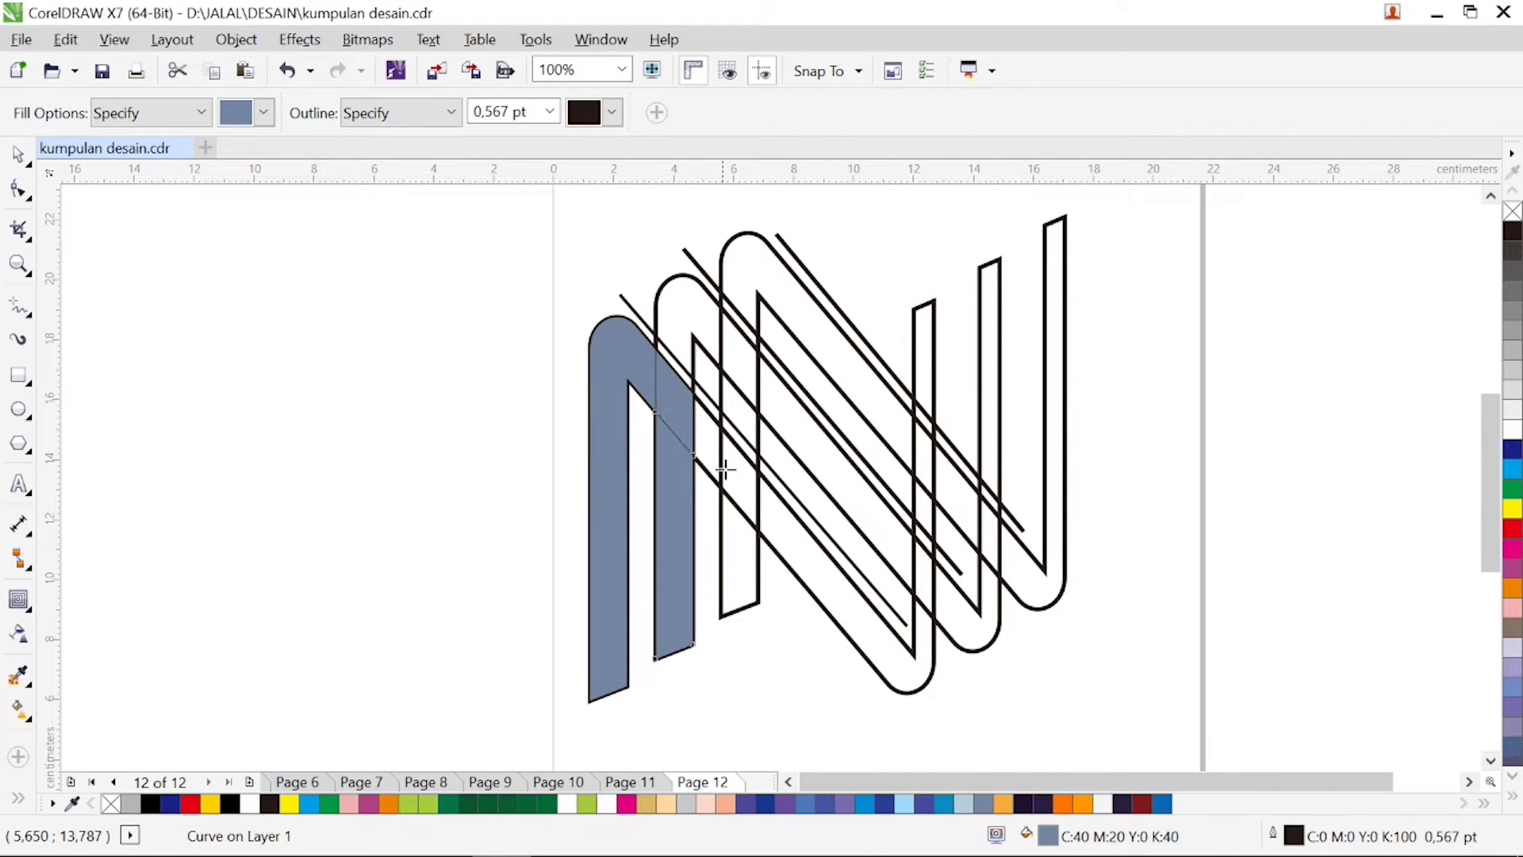
{"action": "left_click", "coordinate": [709, 441]}
{"action": "left_click", "coordinate": [738, 472]}
{"action": "left_click", "coordinate": [743, 555]}
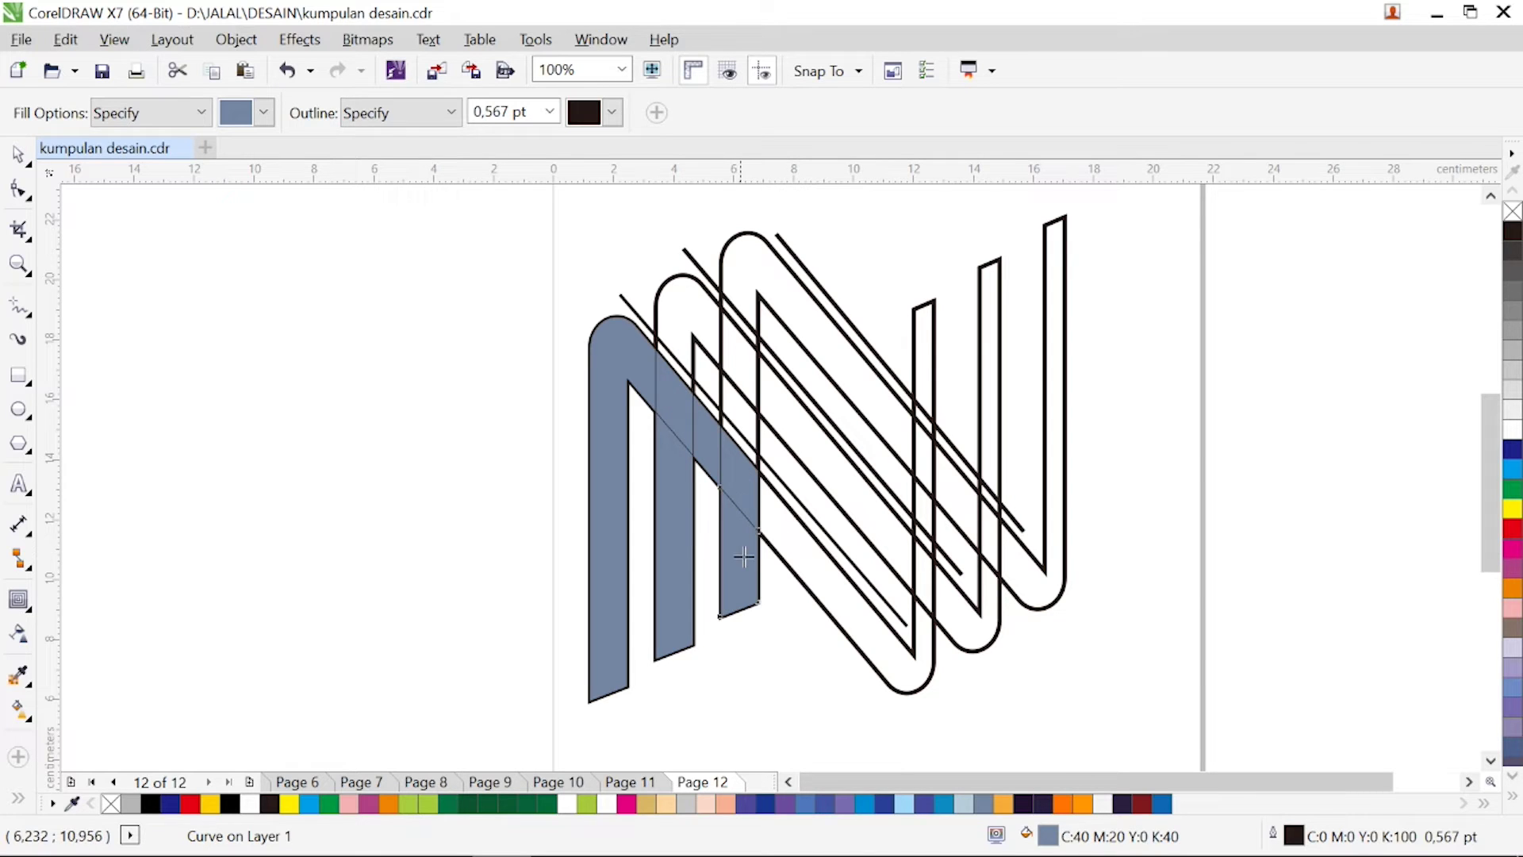
- Smart Fill the rest of the first N's diagonal and the middle N's top curve, diagonal and bottom curve in the same blue-grey
{"action": "left_click", "coordinate": [789, 540]}
{"action": "left_click", "coordinate": [932, 588]}
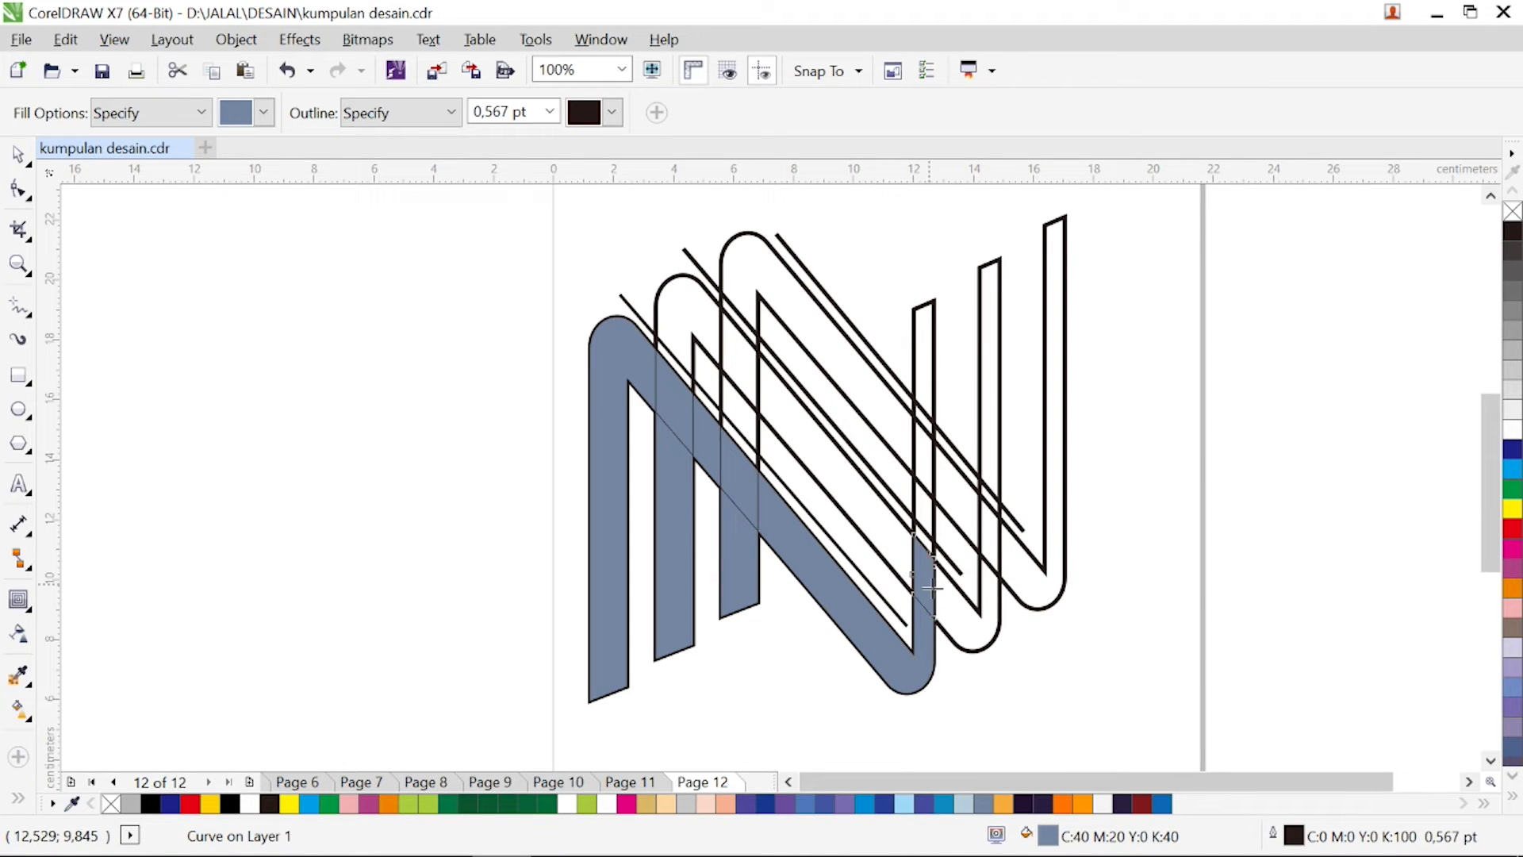
{"action": "left_click", "coordinate": [809, 458]}
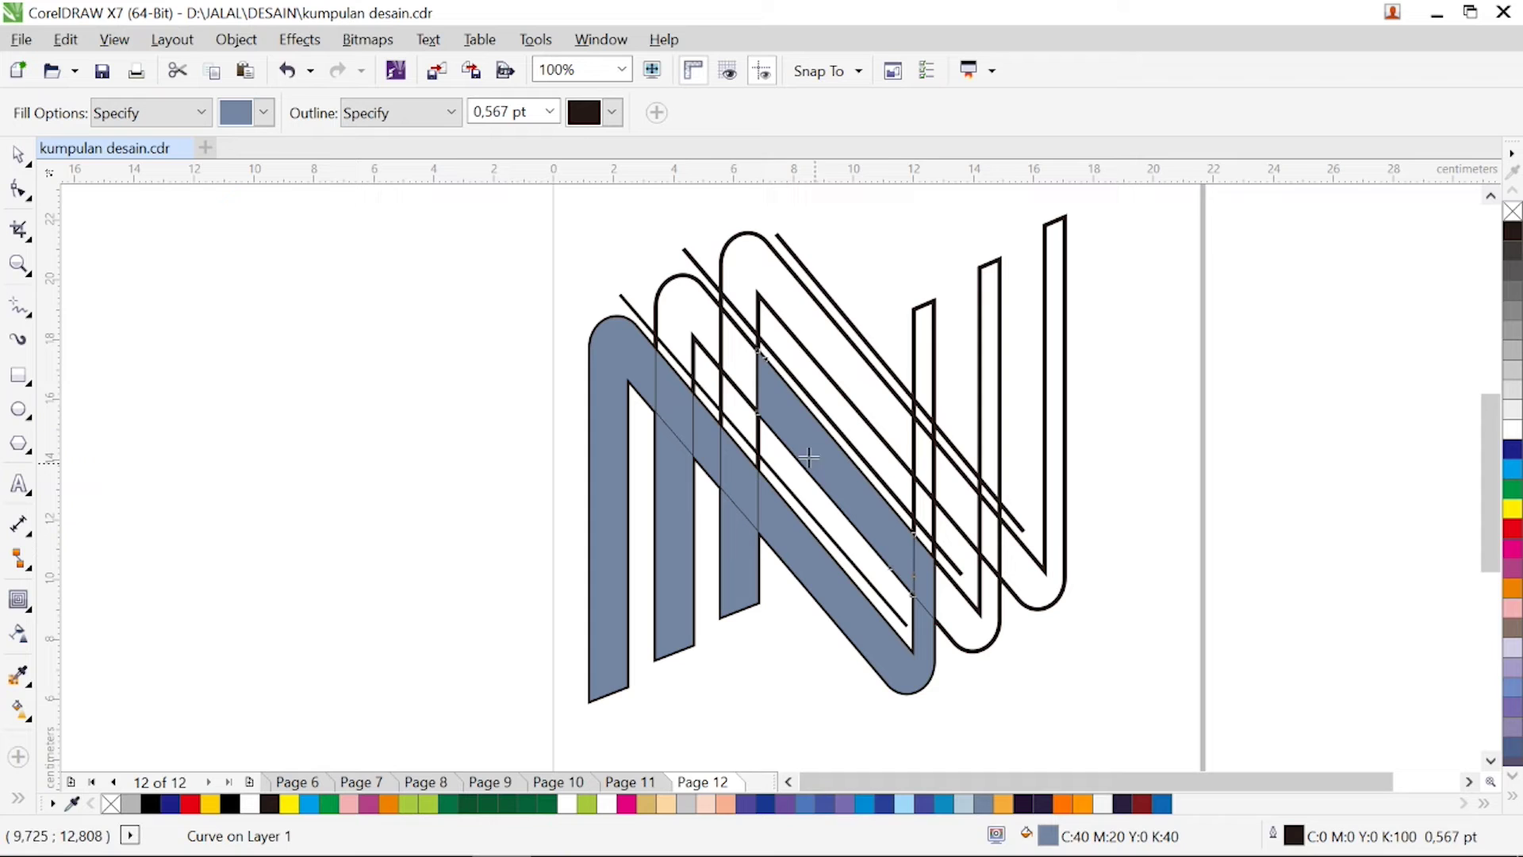
{"action": "left_click", "coordinate": [742, 365]}
{"action": "left_click", "coordinate": [702, 347]}
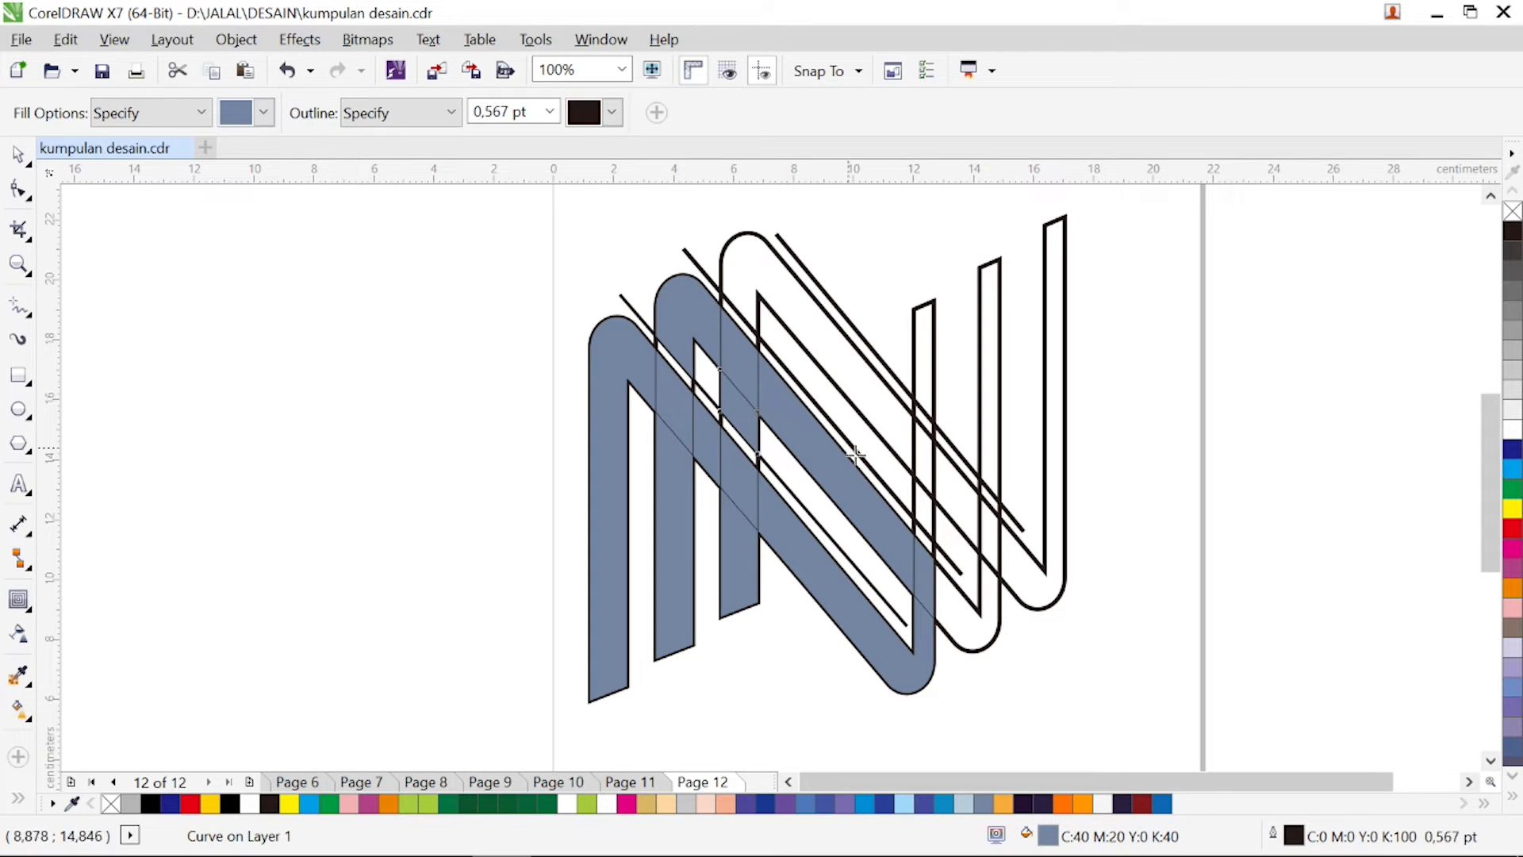
{"action": "left_click", "coordinate": [966, 628]}
{"action": "left_click", "coordinate": [993, 553]}
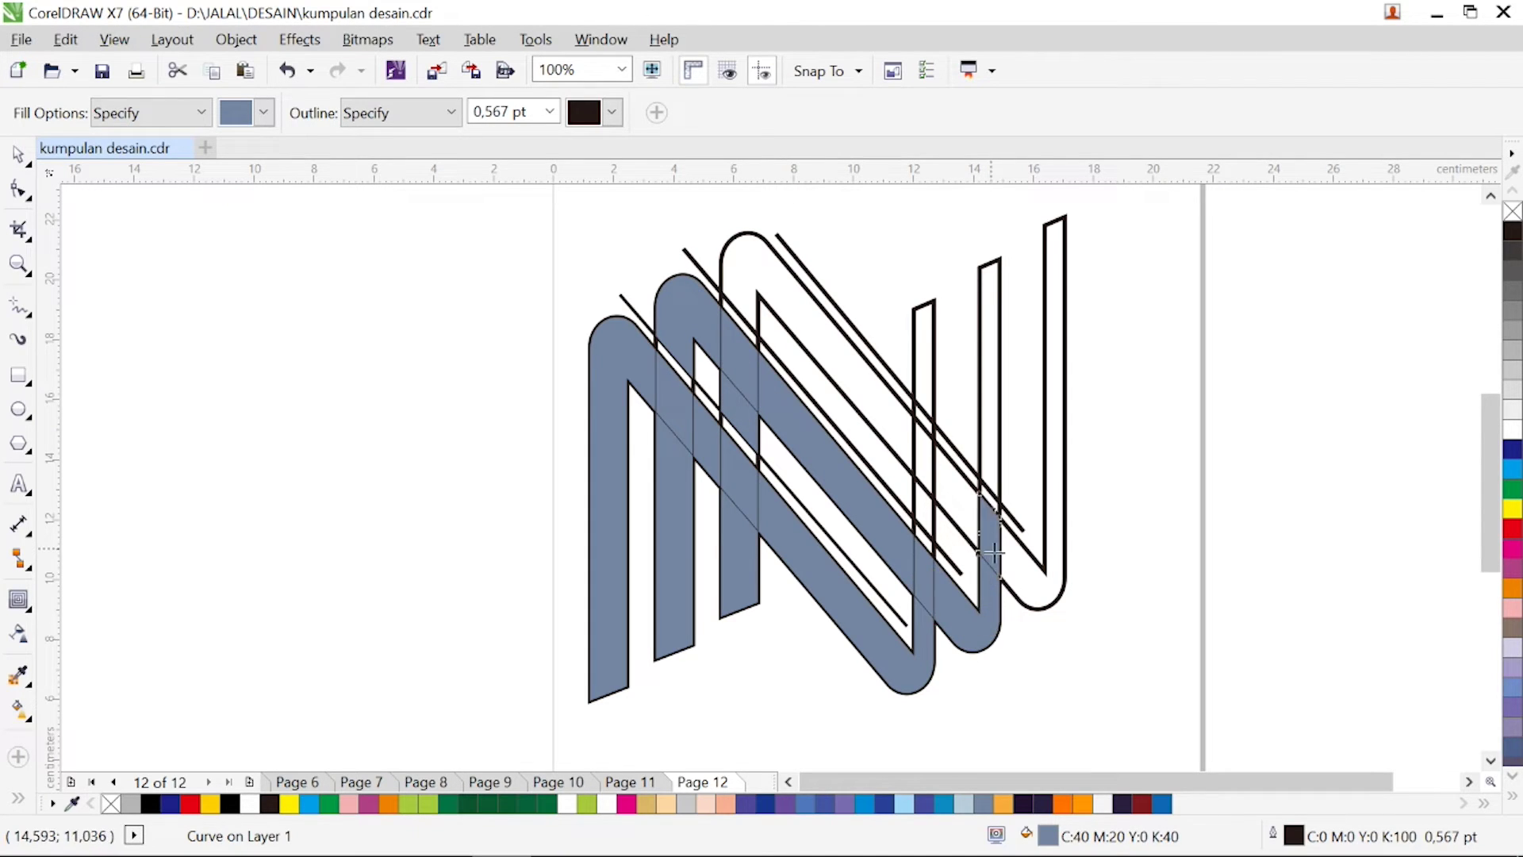
- Smart Fill the uppermost N's diagonal and the upper parts of all three right-hand stems in the same blue-grey
{"action": "left_click", "coordinate": [954, 499]}
{"action": "left_click", "coordinate": [930, 469]}
{"action": "left_click", "coordinate": [927, 508]}
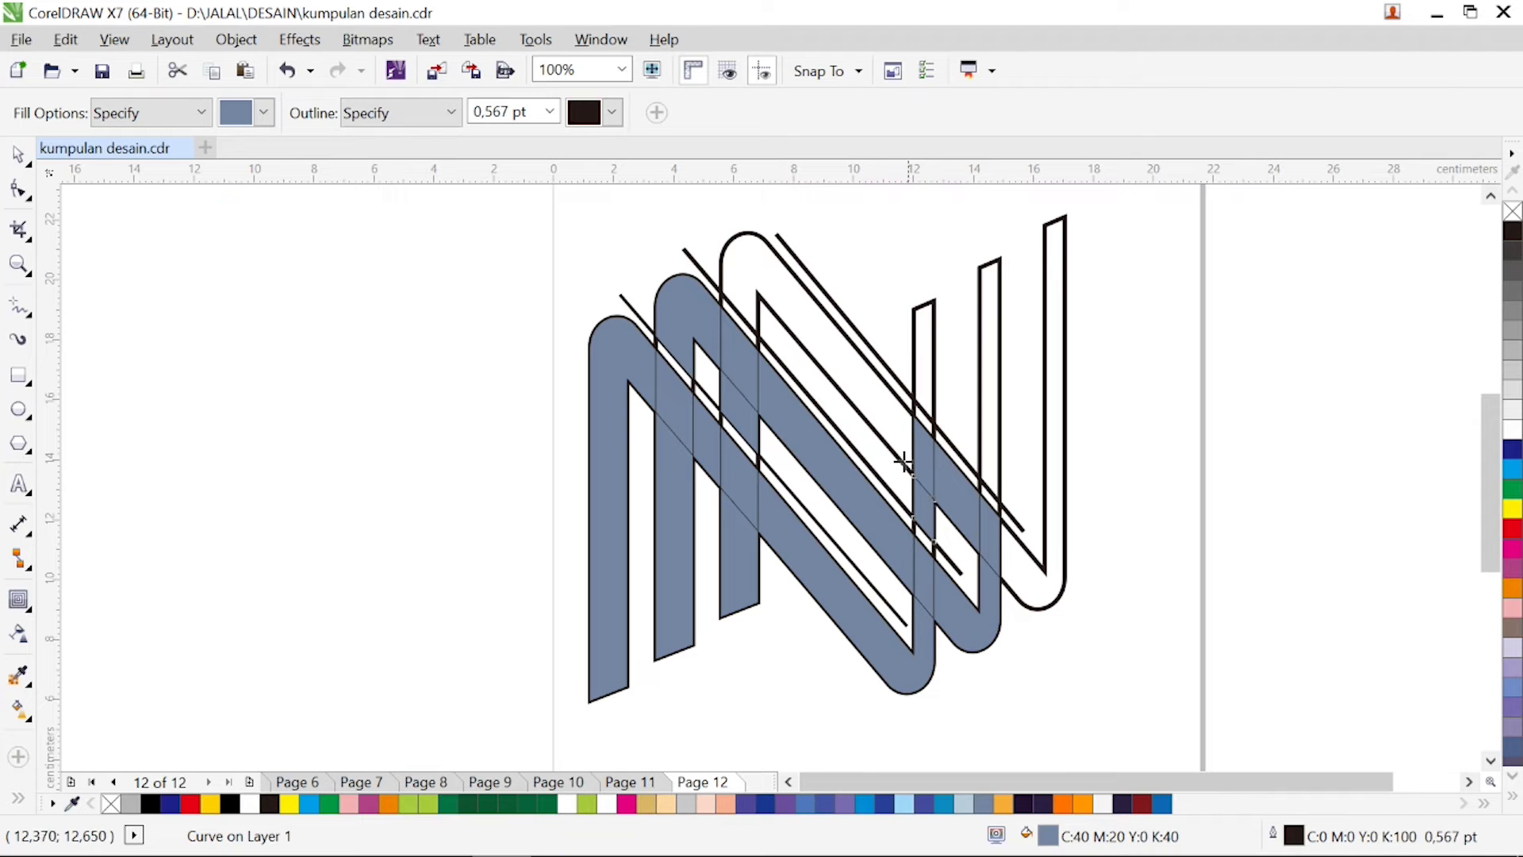
{"action": "left_click", "coordinate": [880, 409]}
{"action": "left_click", "coordinate": [997, 456]}
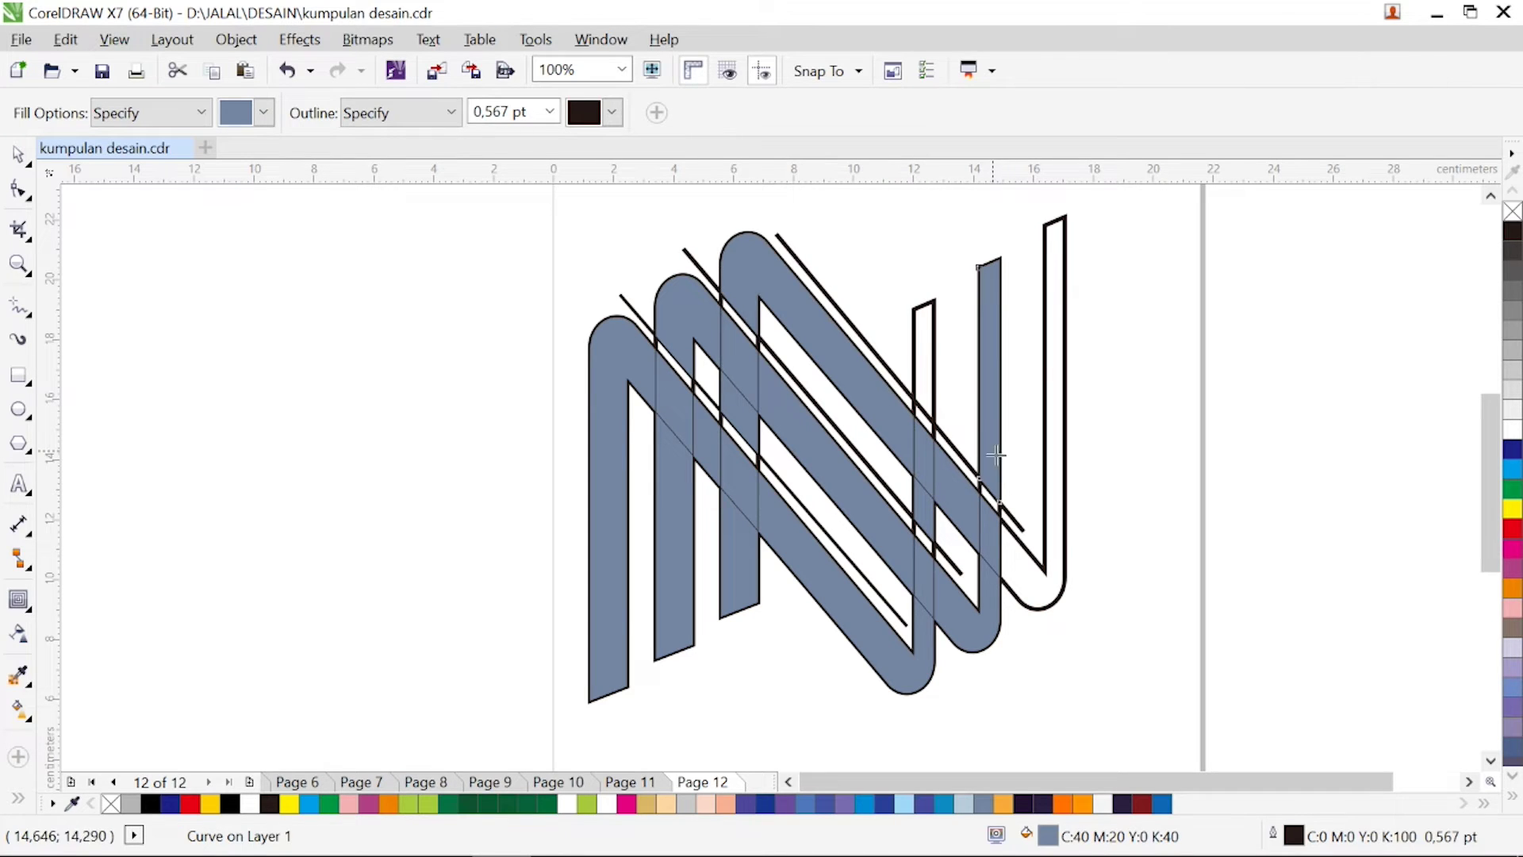
{"action": "left_click", "coordinate": [925, 368]}
{"action": "left_click", "coordinate": [1062, 315]}
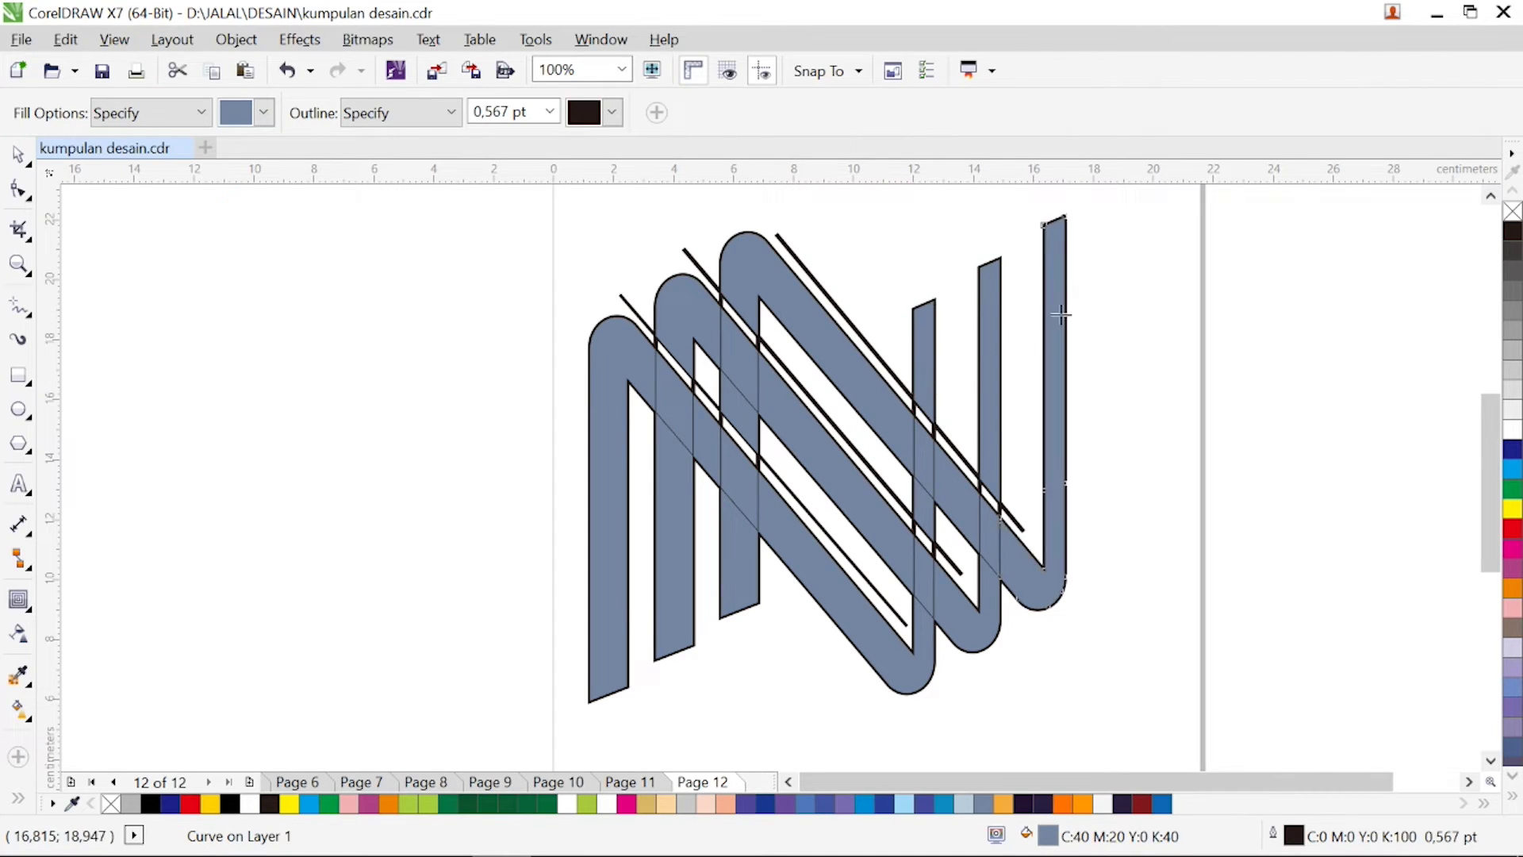
- Delete the original N outlines and the three diagonal lines, leaving only the filled regions
{"action": "left_click", "coordinate": [26, 159]}
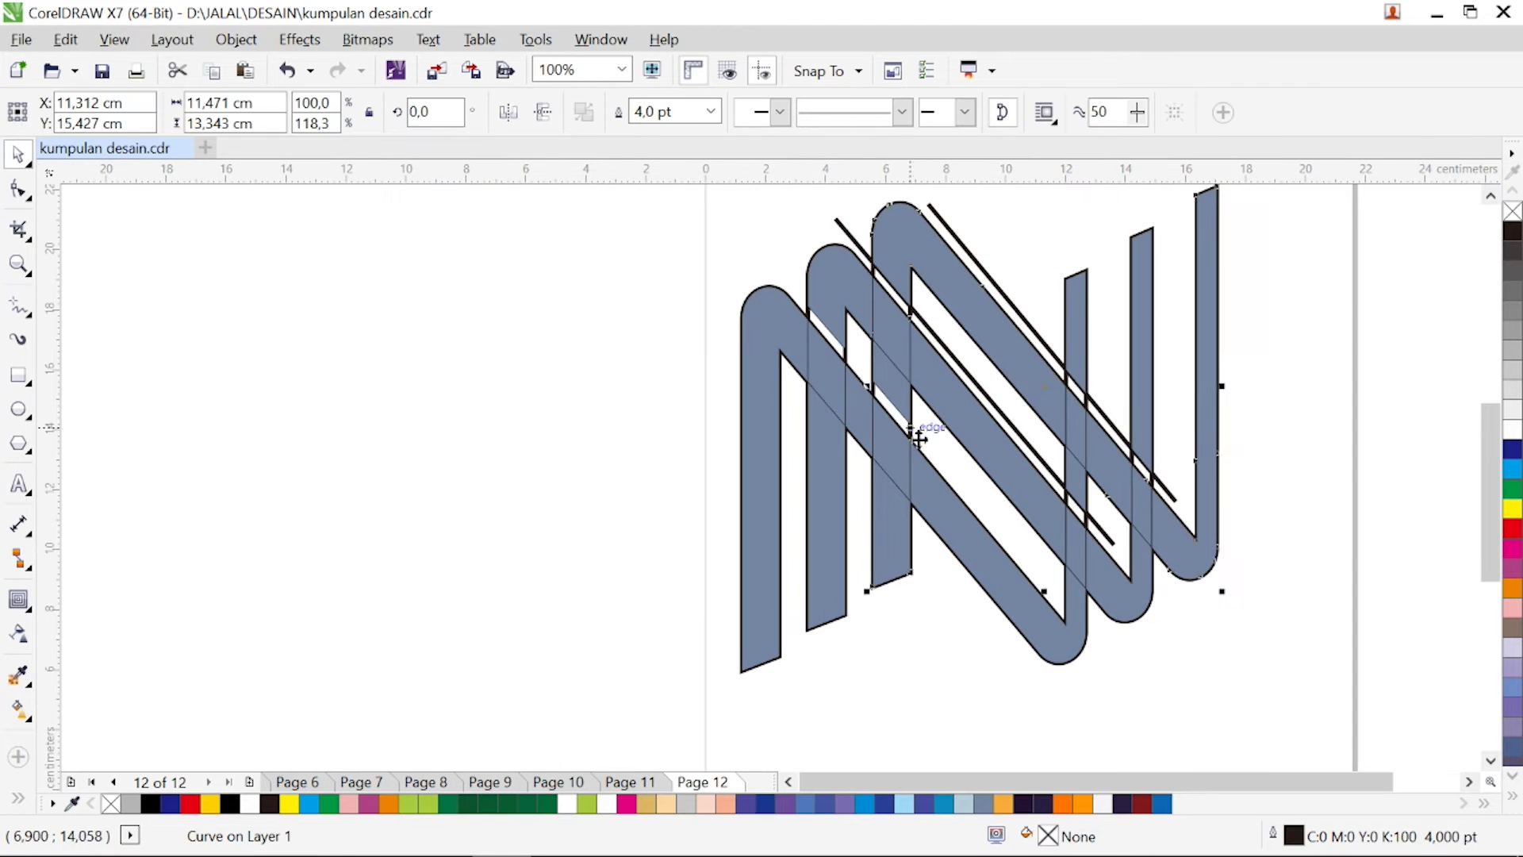
{"action": "key", "text": "Delete"}
{"action": "left_click", "coordinate": [847, 366]}
{"action": "key", "text": "Delete"}
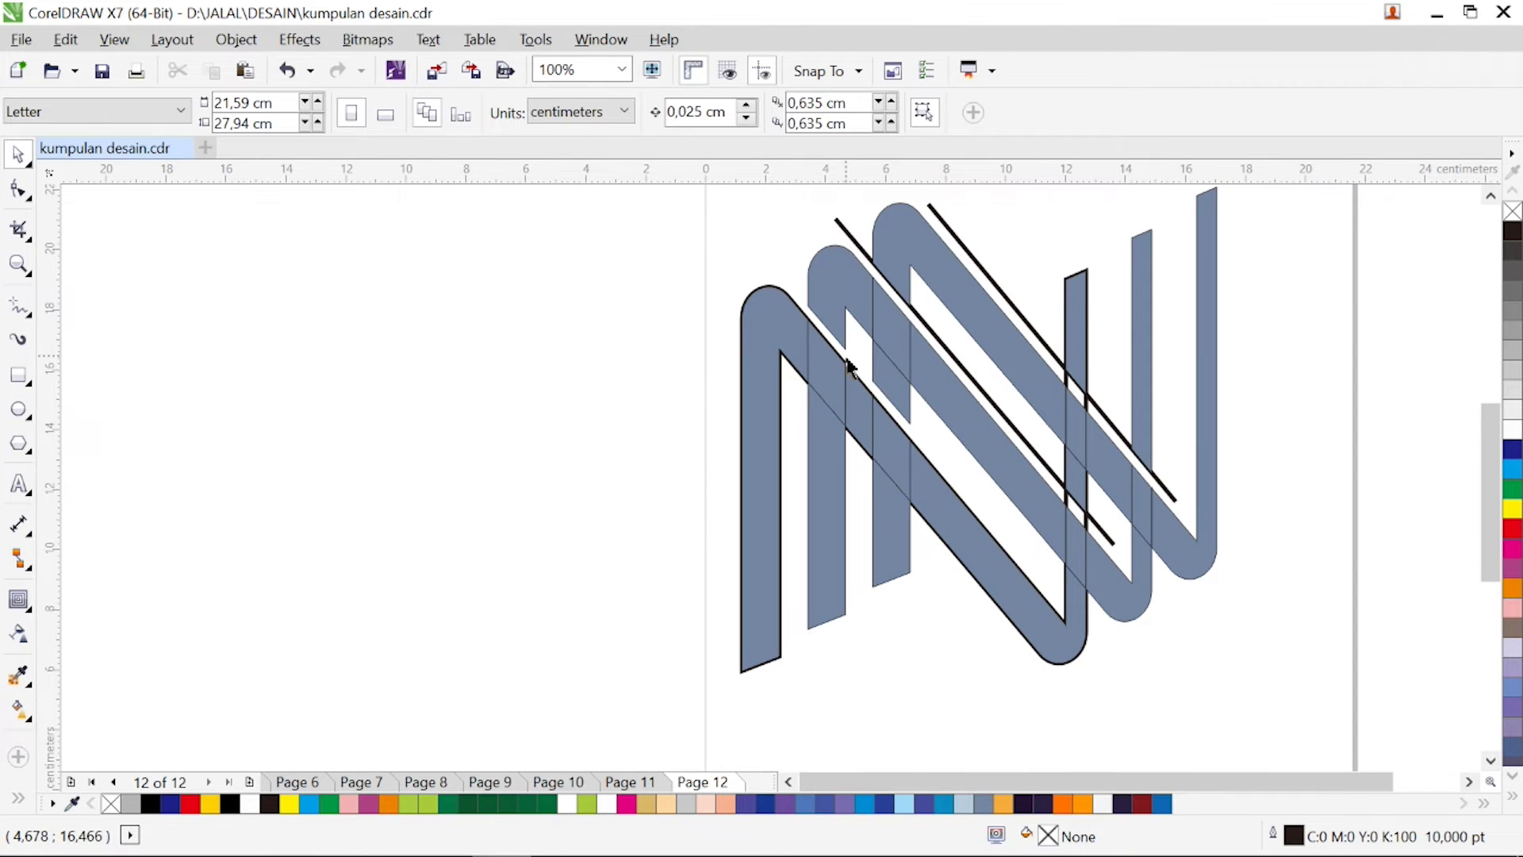
{"action": "left_click", "coordinate": [863, 255]}
{"action": "key", "text": "Delete"}
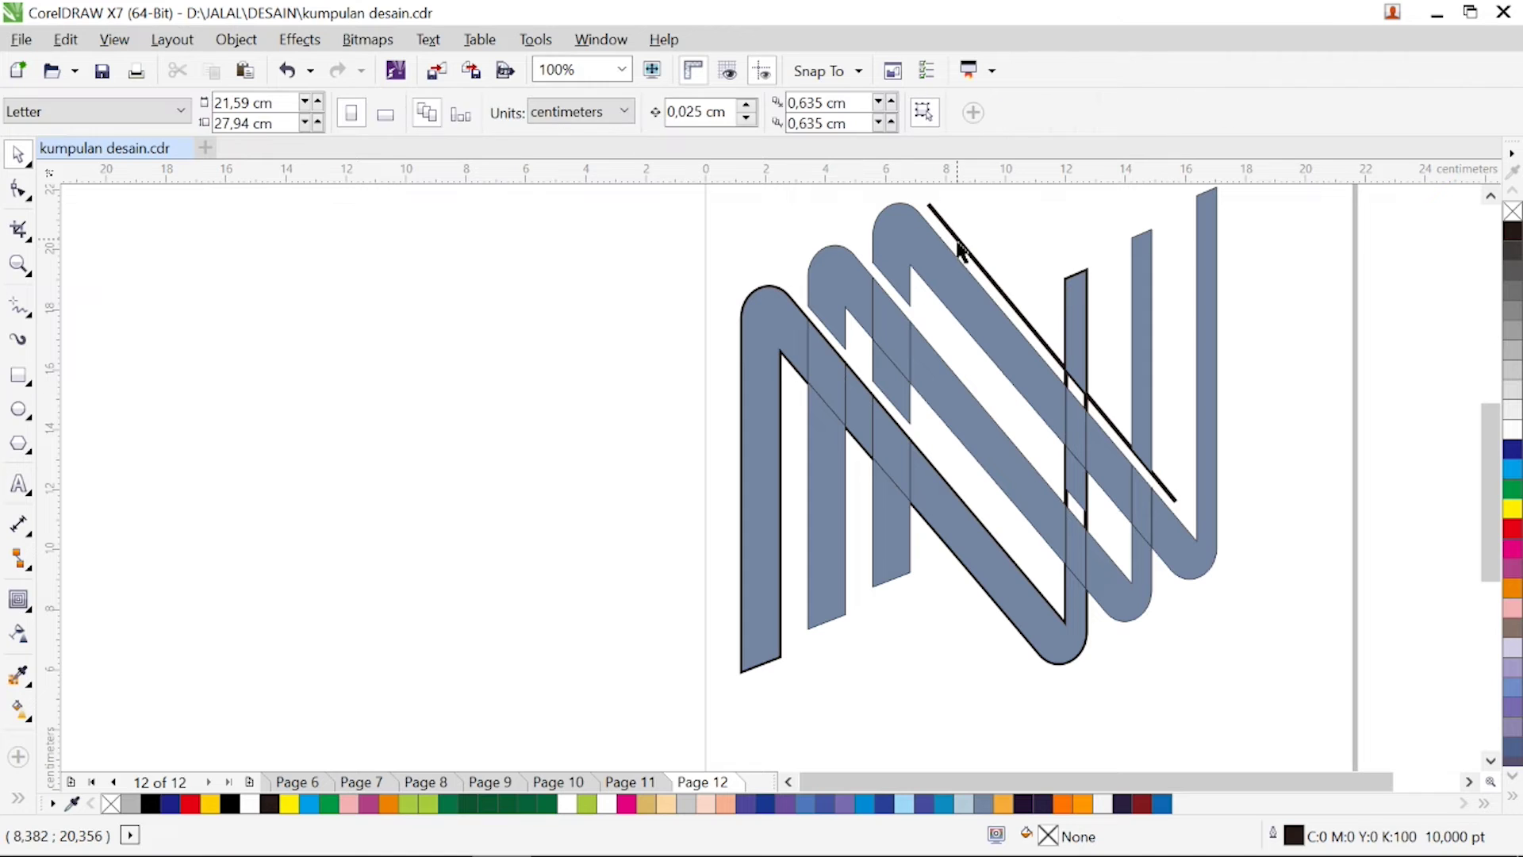
{"action": "left_click", "coordinate": [961, 242]}
{"action": "key", "text": "Delete"}
{"action": "left_click", "coordinate": [1088, 410]}
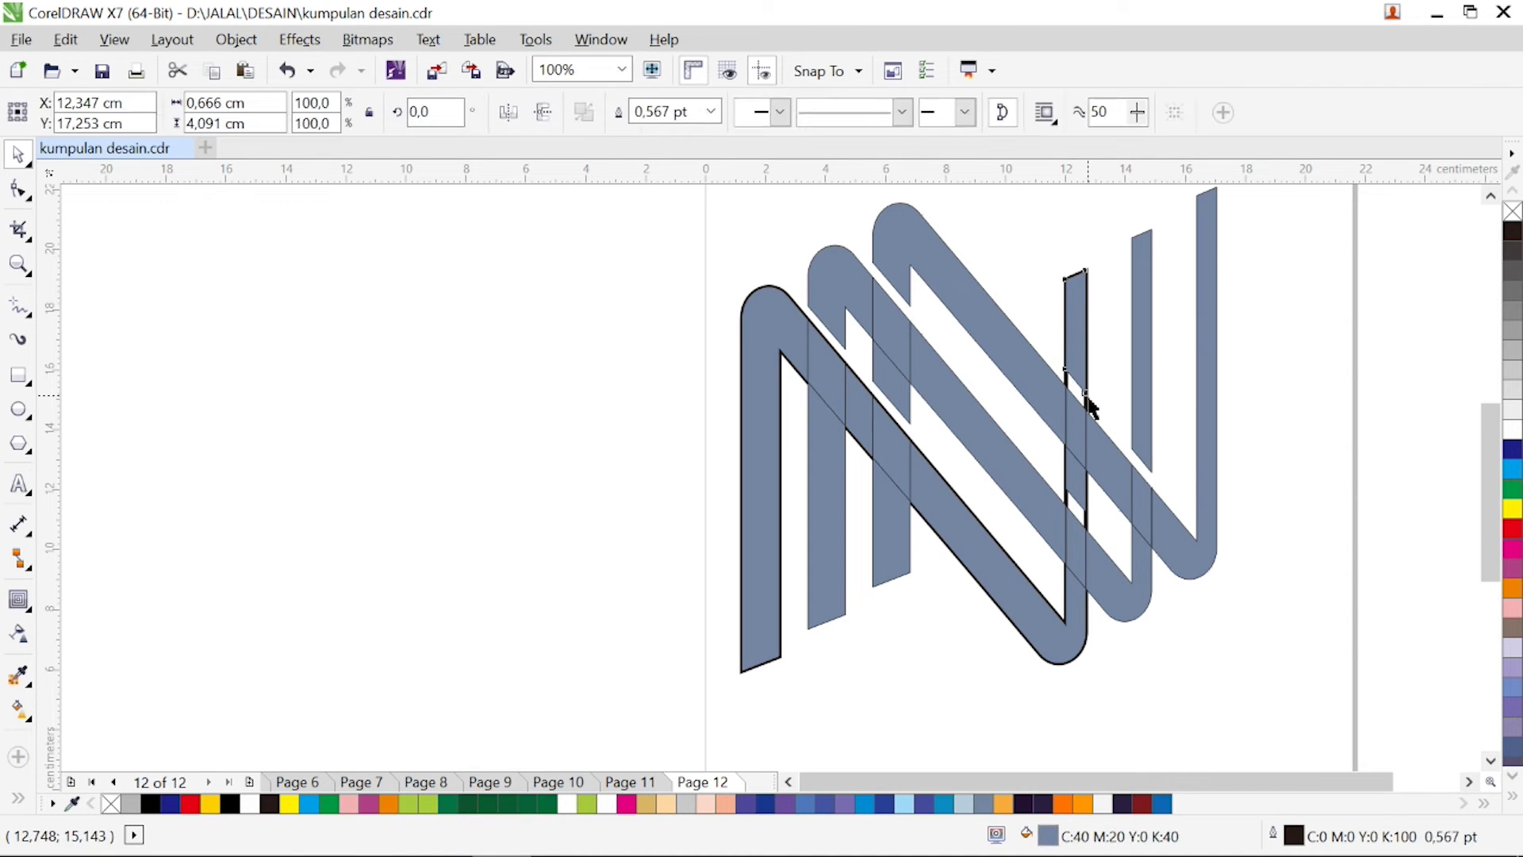
{"action": "key", "text": "Delete"}
{"action": "left_click", "coordinate": [1095, 411]}
{"action": "key", "text": "Delete"}
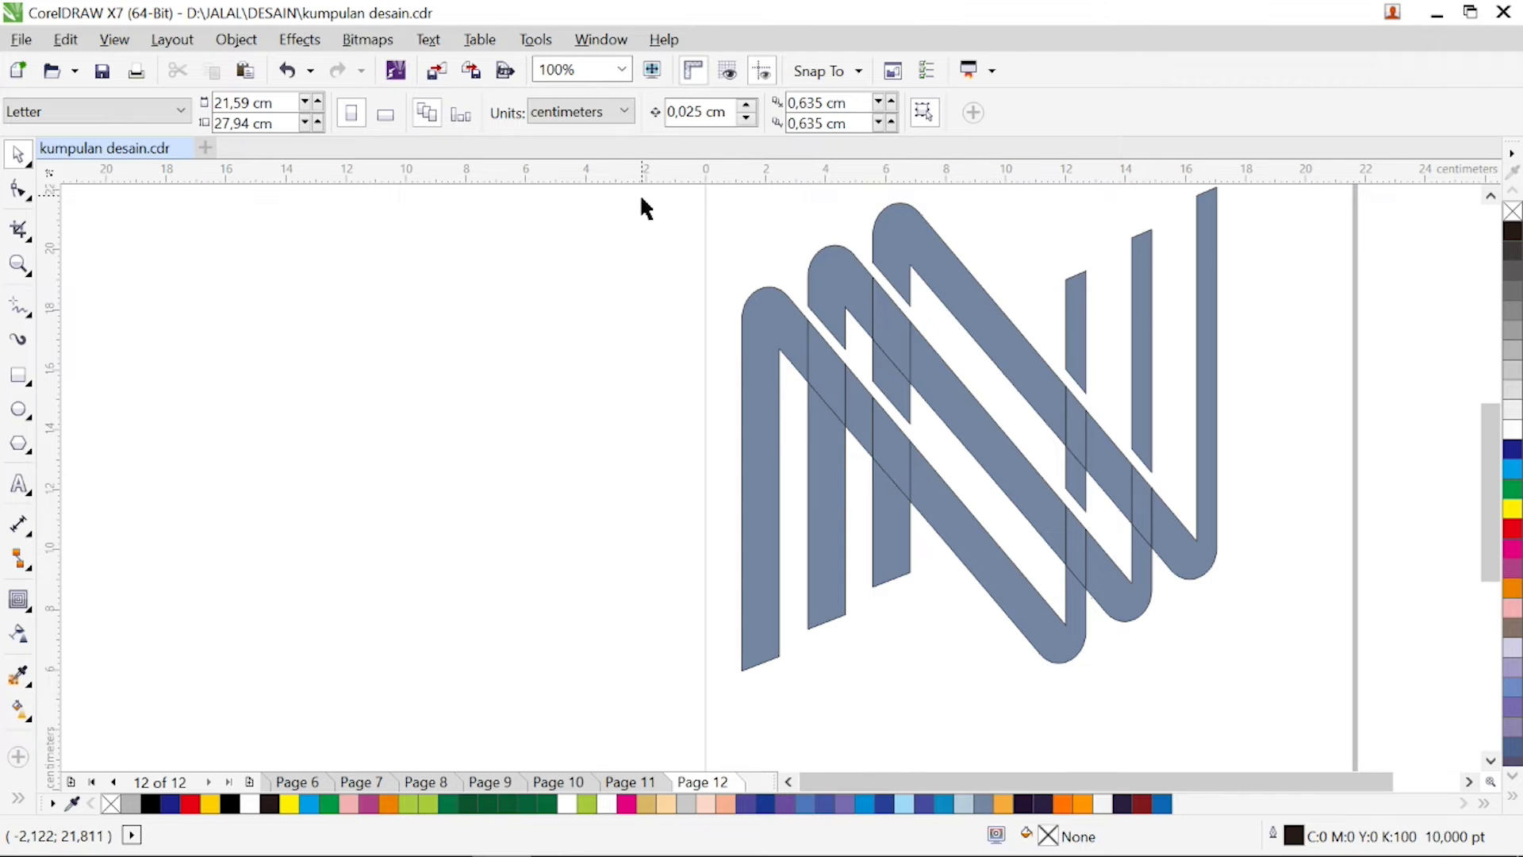
- Weld all the filled regions into a single shape and move it about 3,3 cm to the left
{"action": "left_click_drag", "start_coordinate": [641, 195], "coordinate": [1385, 530]}
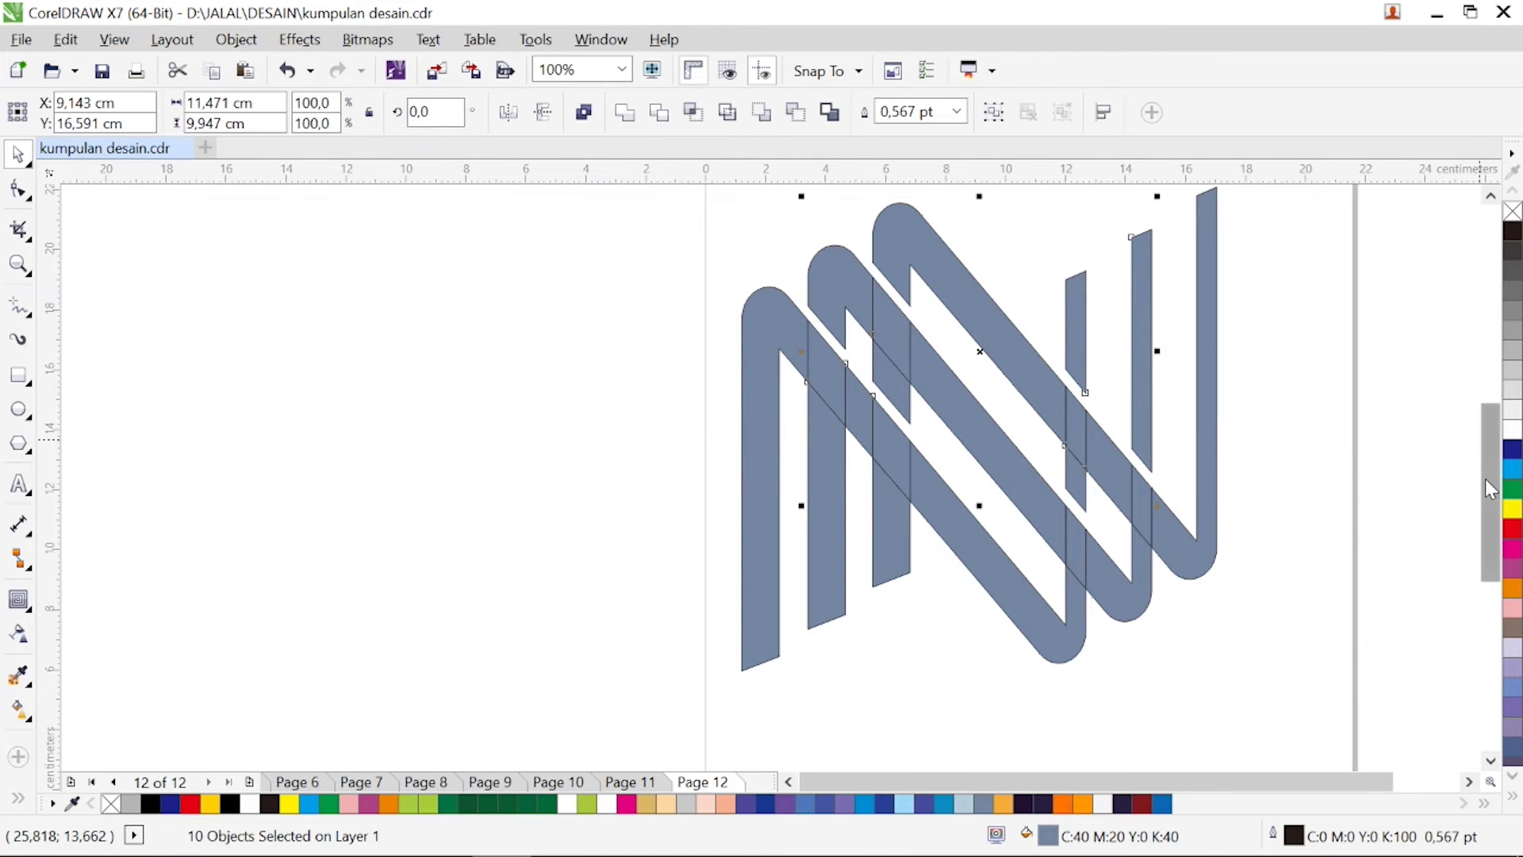
{"action": "scroll", "coordinate": [1490, 490], "scroll_direction": "up", "scroll_amount": 1}
{"action": "left_click_drag", "start_coordinate": [549, 201], "coordinate": [1326, 738]}
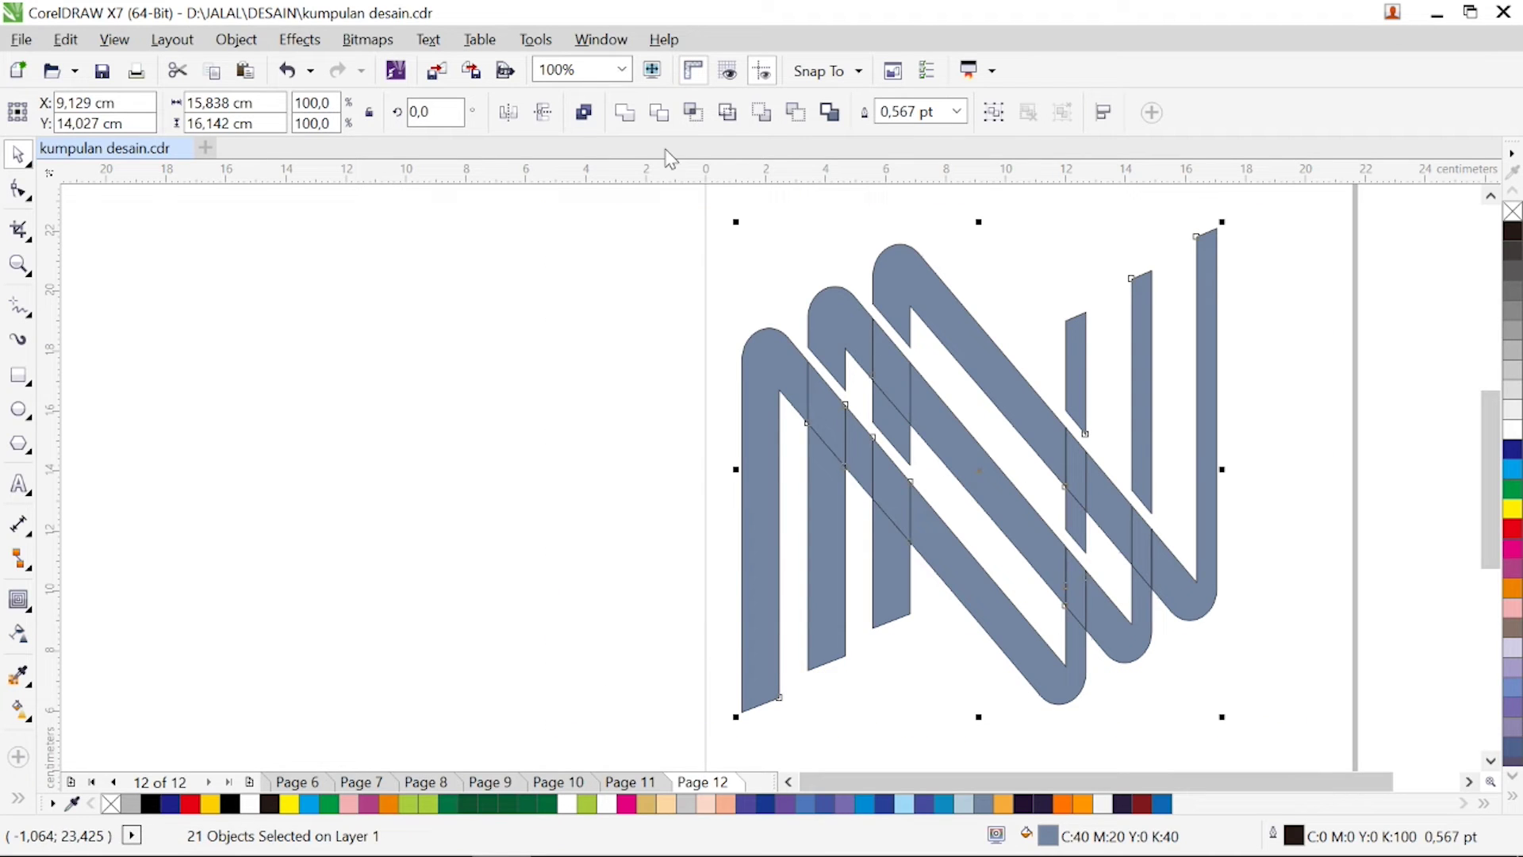
{"action": "left_click", "coordinate": [627, 112]}
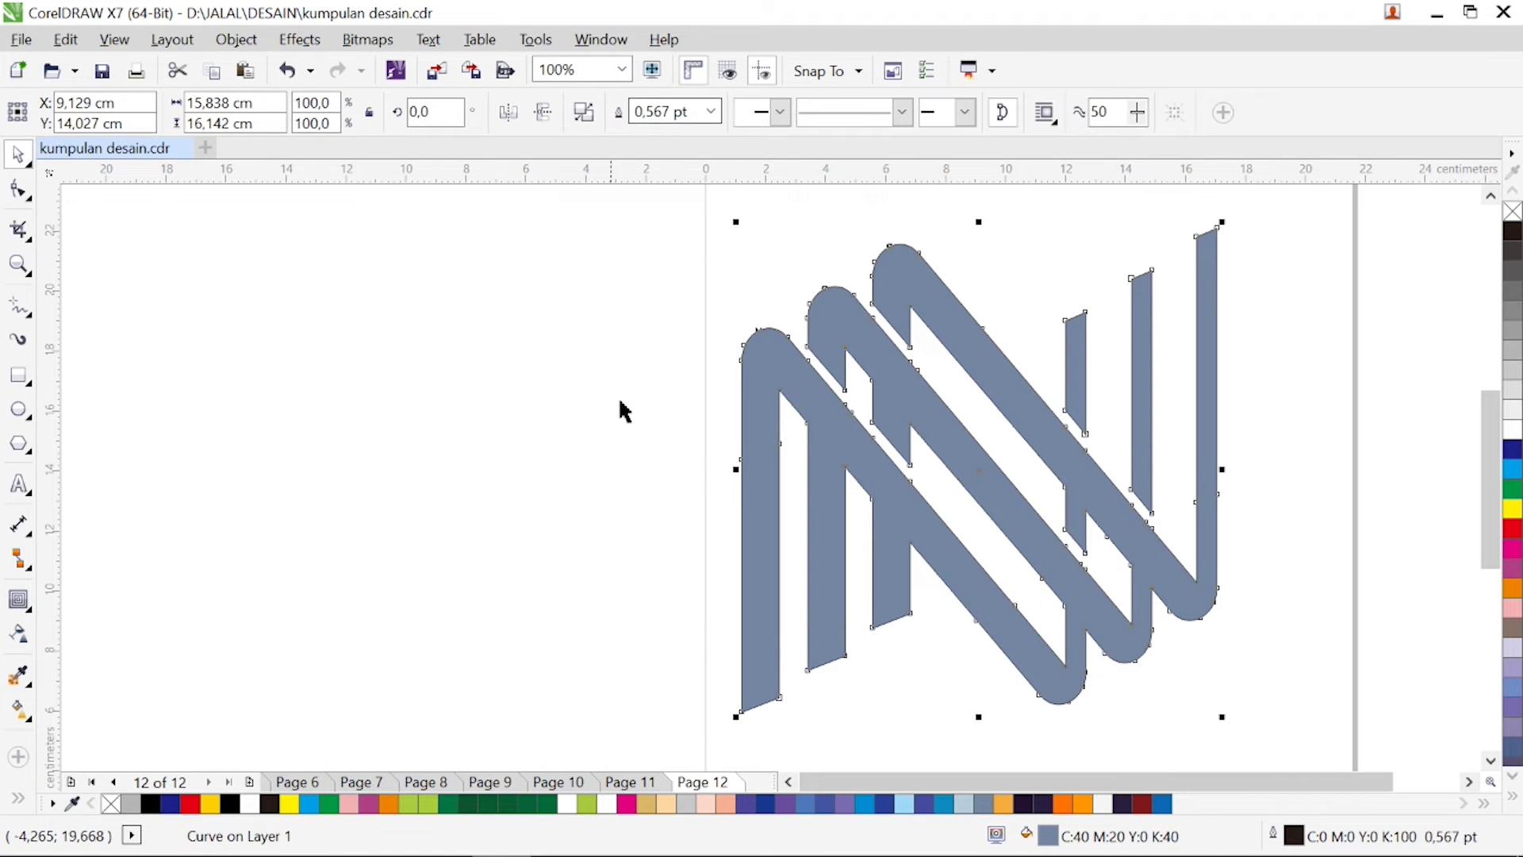
{"action": "left_click_drag", "start_coordinate": [950, 450], "coordinate": [845, 471]}
{"action": "left_click", "coordinate": [486, 479]}
- Apply a linear fountain fill from the logo's lower left to upper right, running from cyan through magenta to red
{"action": "left_click", "coordinate": [19, 798]}
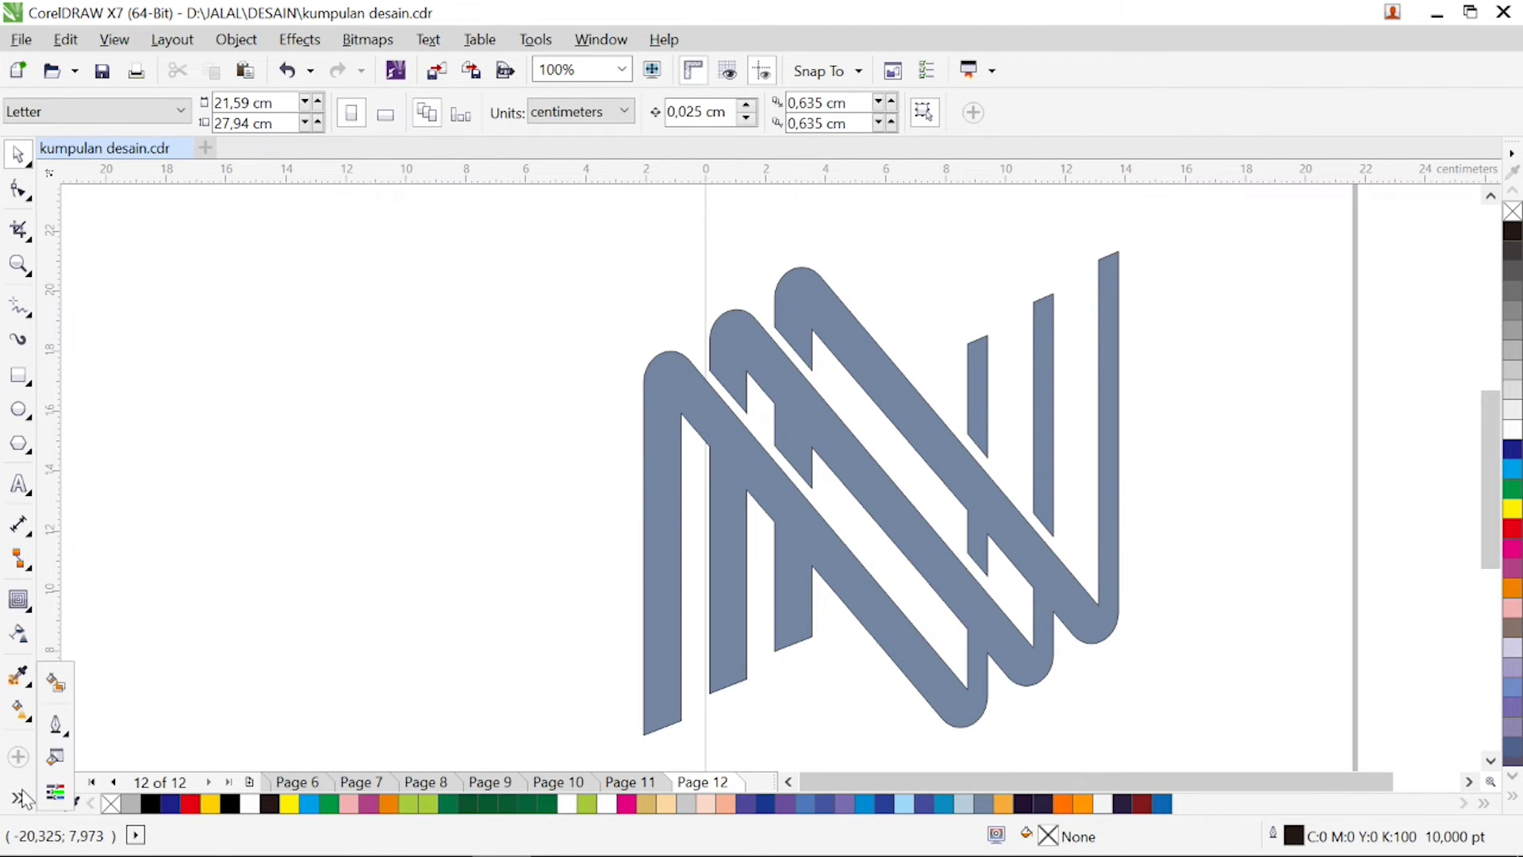
{"action": "left_click", "coordinate": [19, 709]}
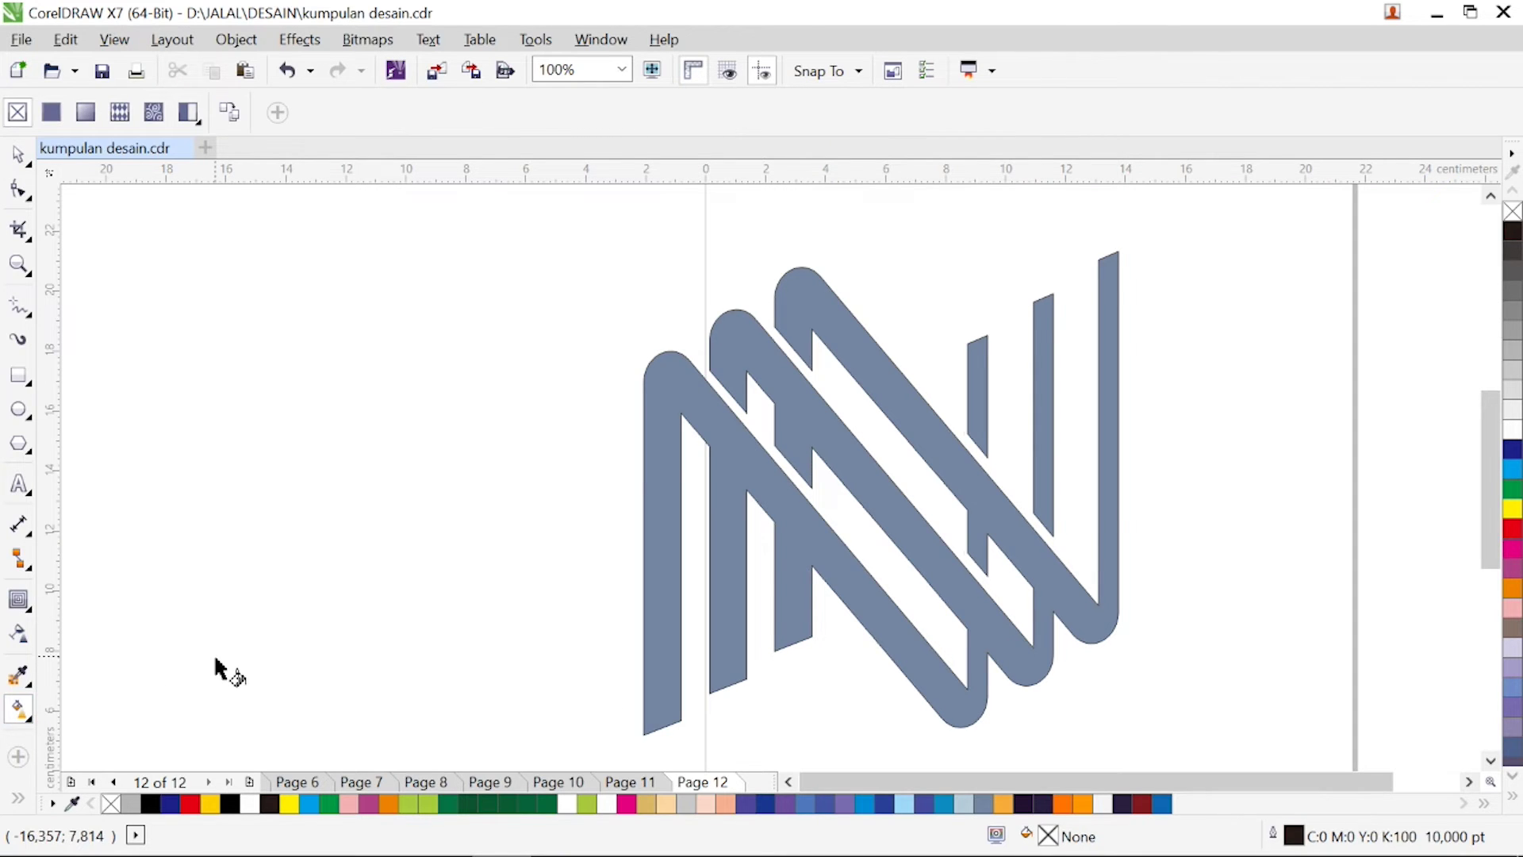
{"action": "left_click", "coordinate": [850, 538]}
{"action": "left_click_drag", "start_coordinate": [1090, 341], "coordinate": [1144, 248]}
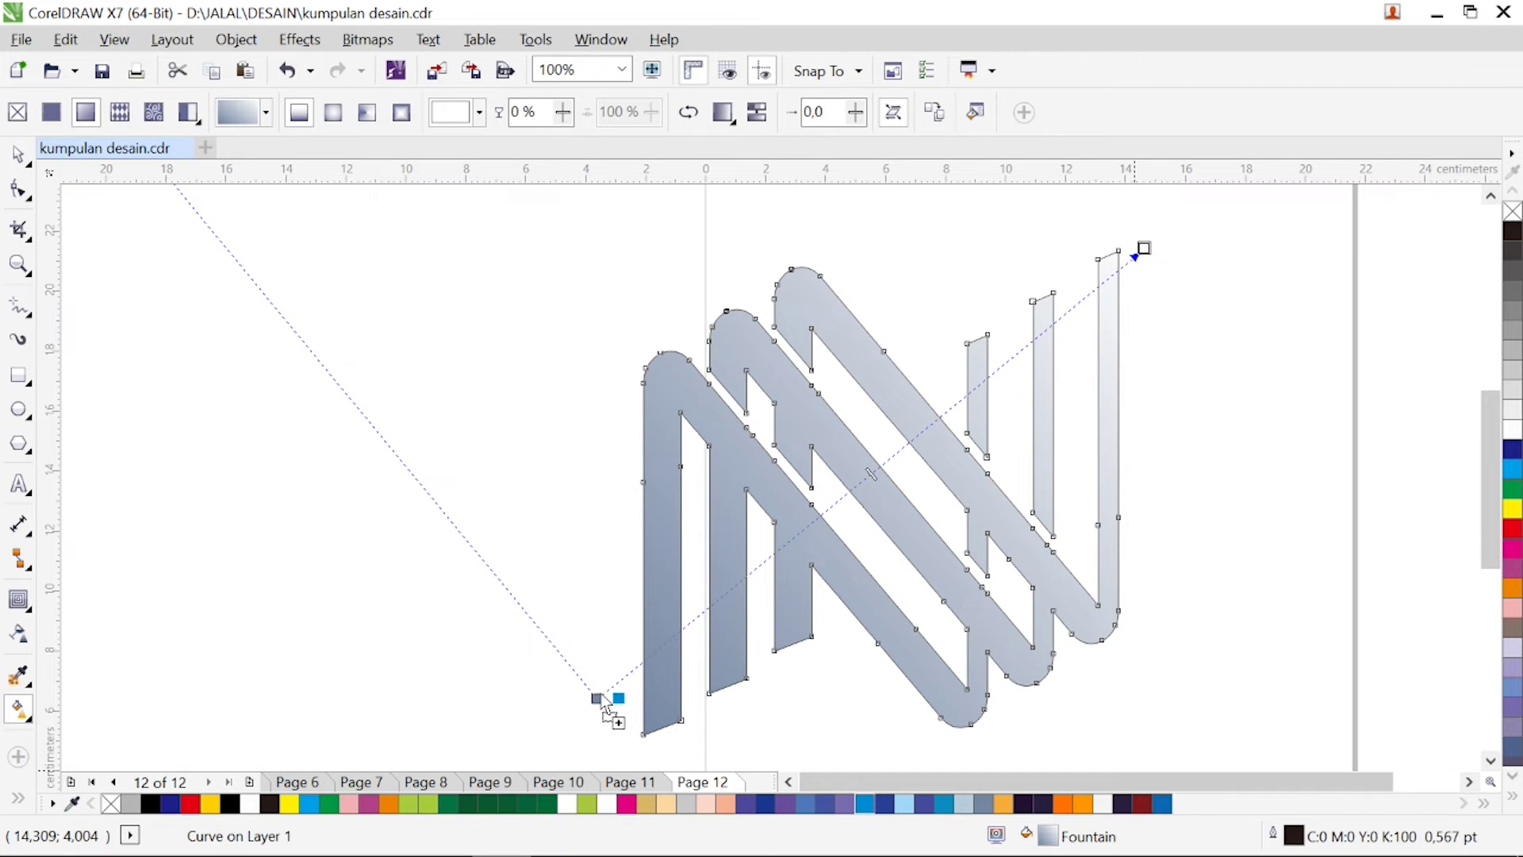
{"action": "left_click_drag", "start_coordinate": [603, 703], "coordinate": [599, 698]}
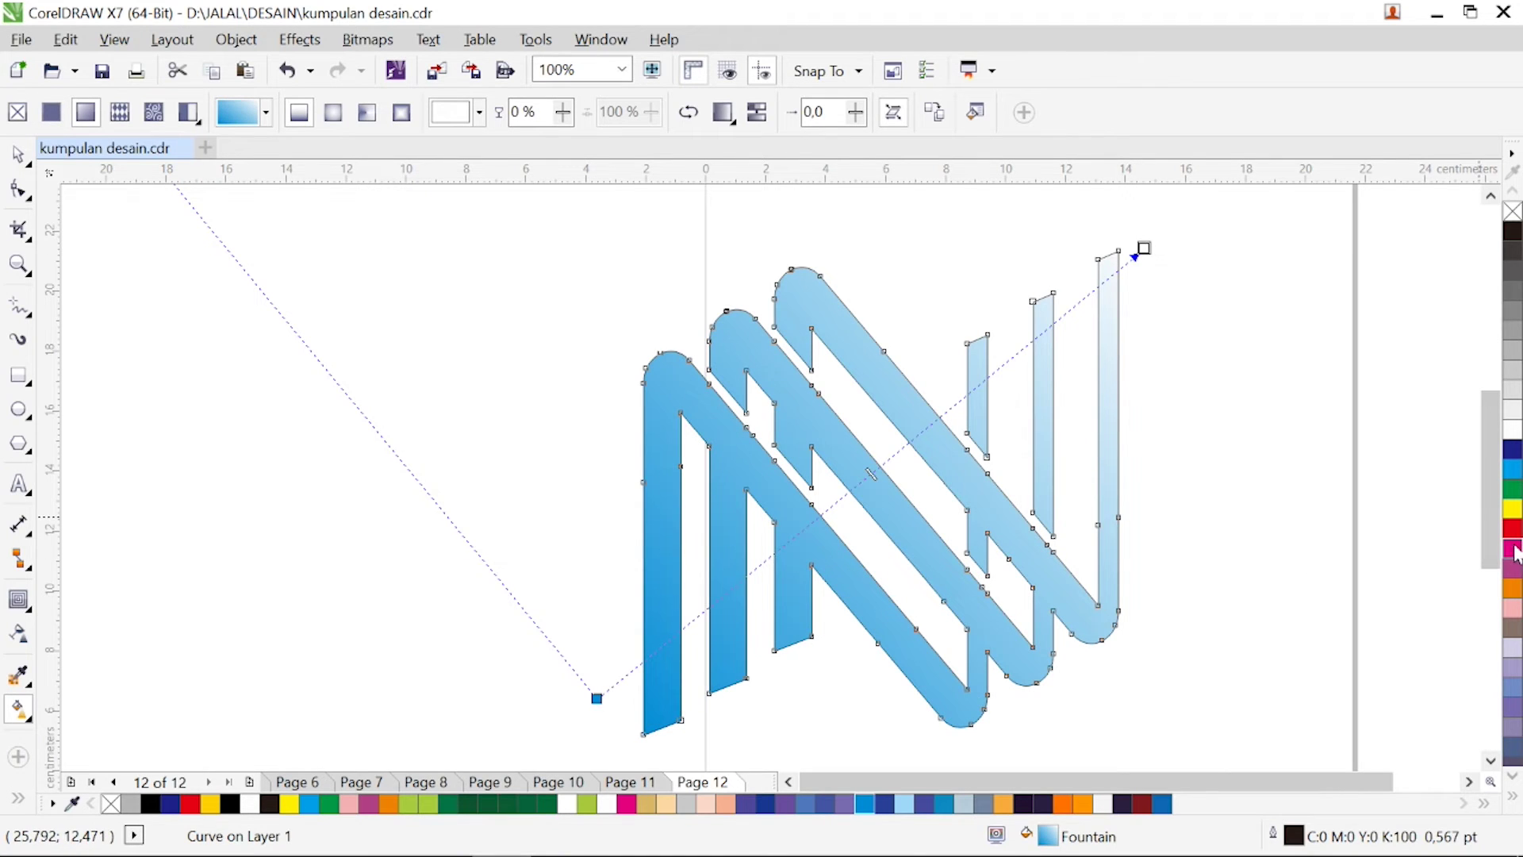
{"action": "left_click_drag", "start_coordinate": [1515, 554], "coordinate": [854, 486]}
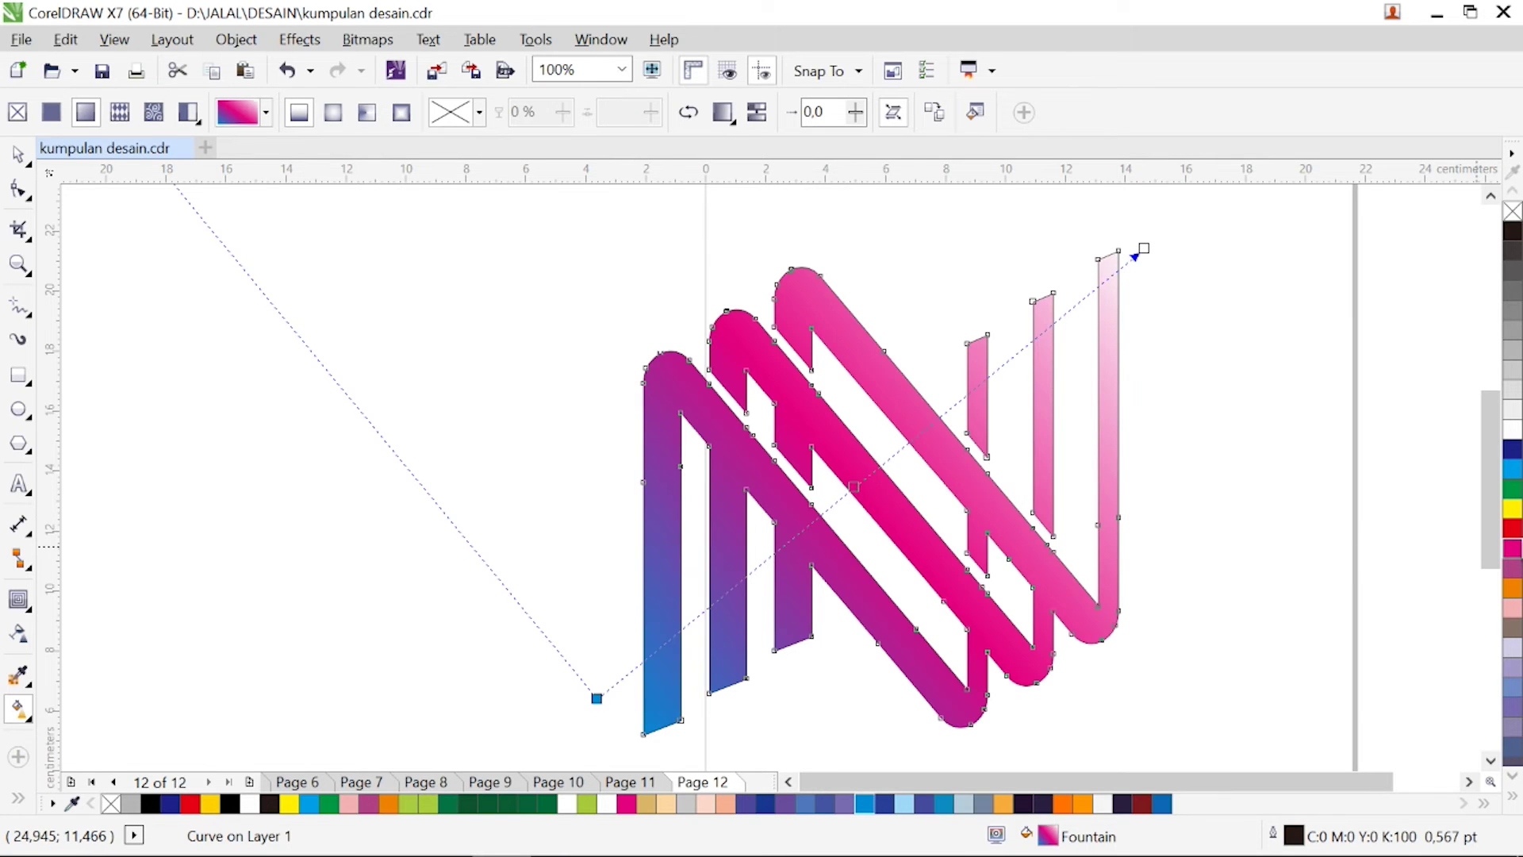
{"action": "left_click_drag", "start_coordinate": [1515, 538], "coordinate": [1140, 255]}
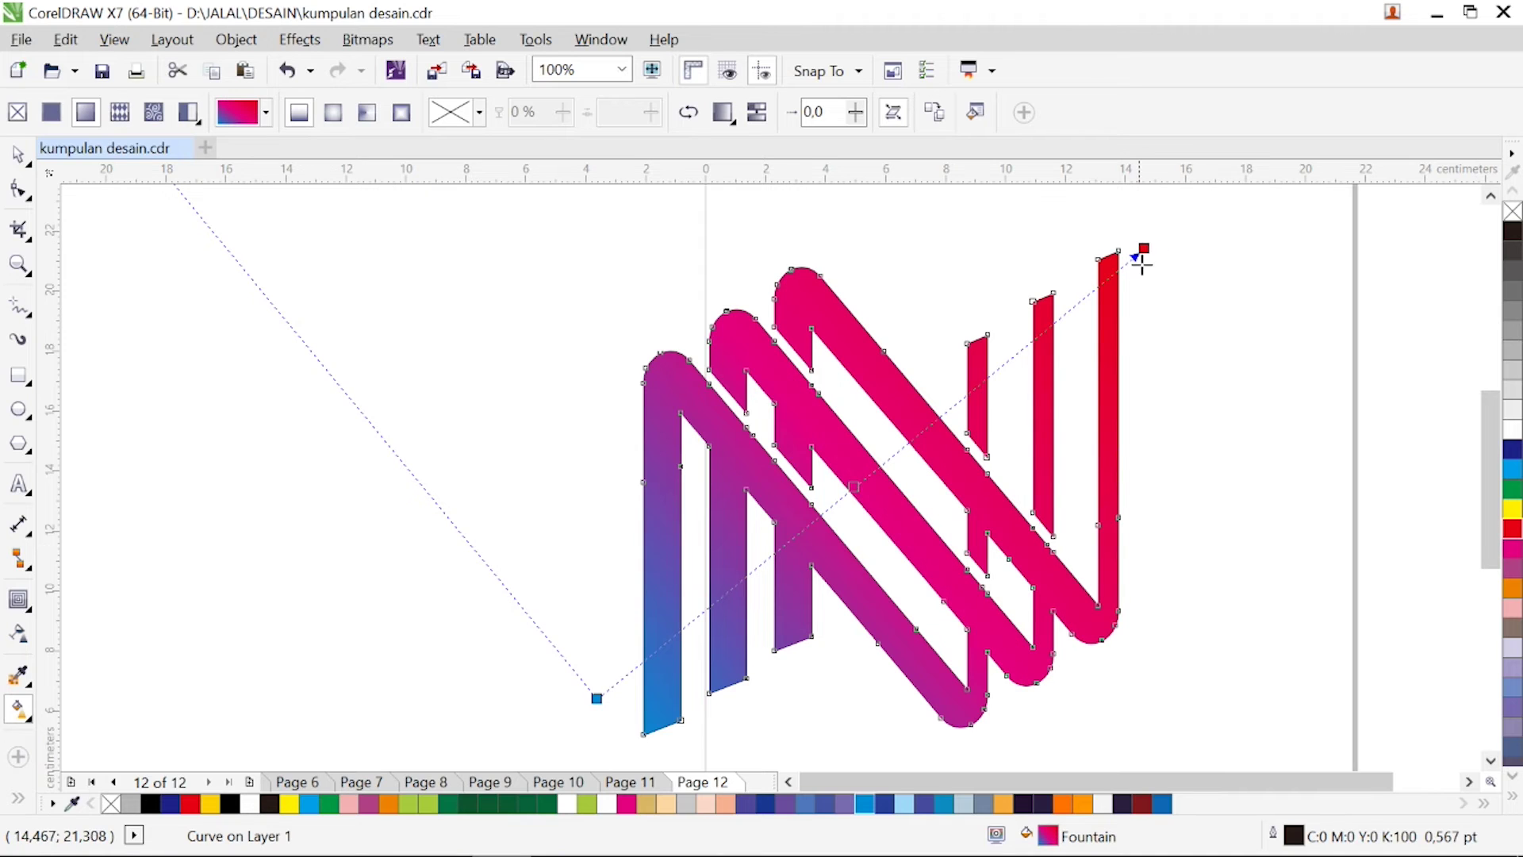
- Move the gradient's magenta stop to 61 %, extend its red end outward and shift its cyan start slightly lower
{"action": "double_click", "coordinate": [932, 424]}
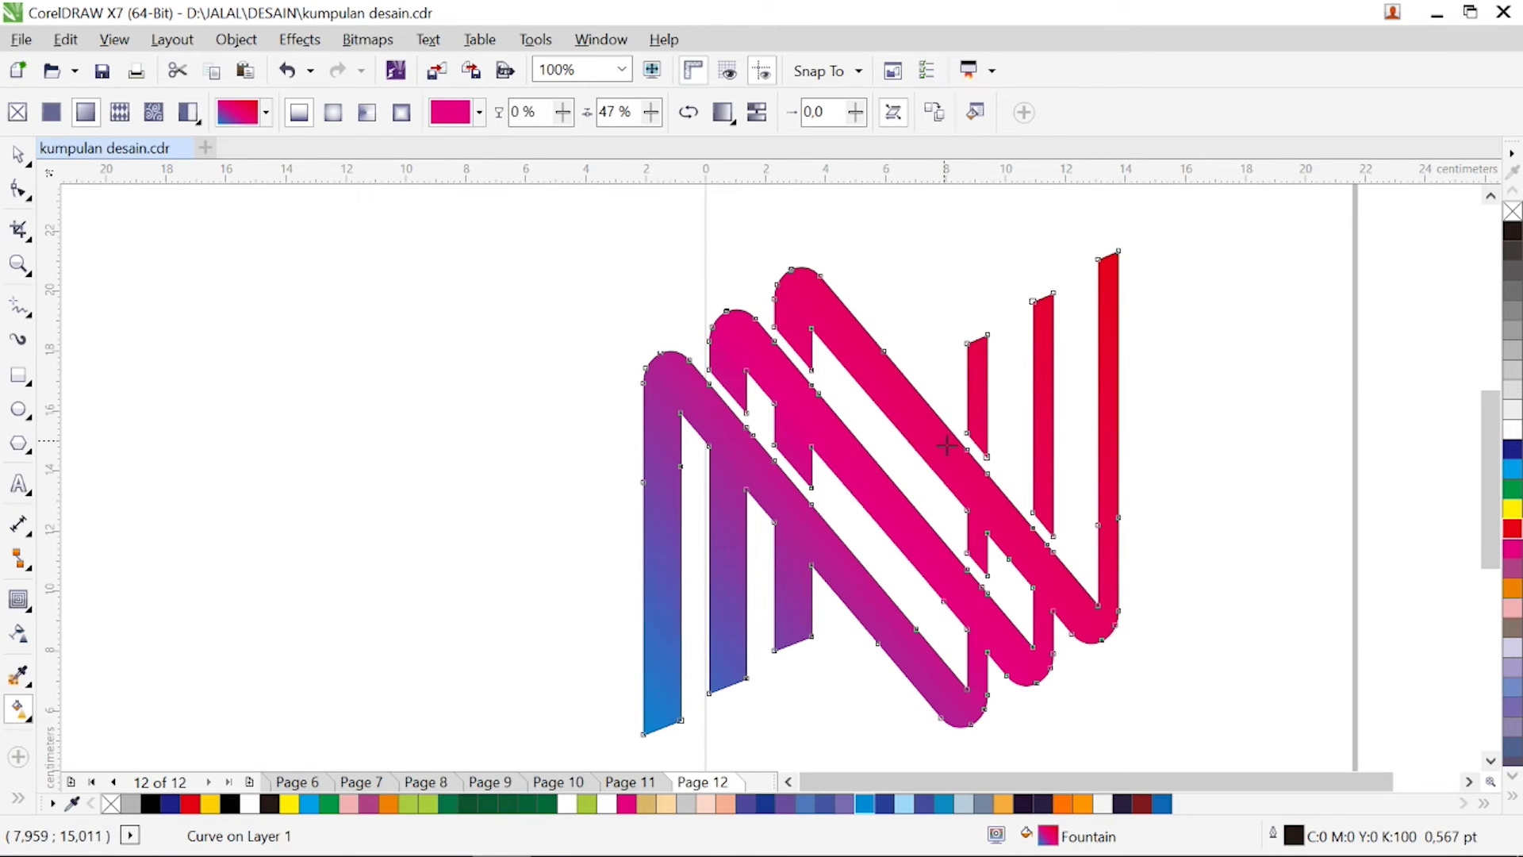
{"action": "left_click_drag", "start_coordinate": [934, 423], "coordinate": [969, 392]}
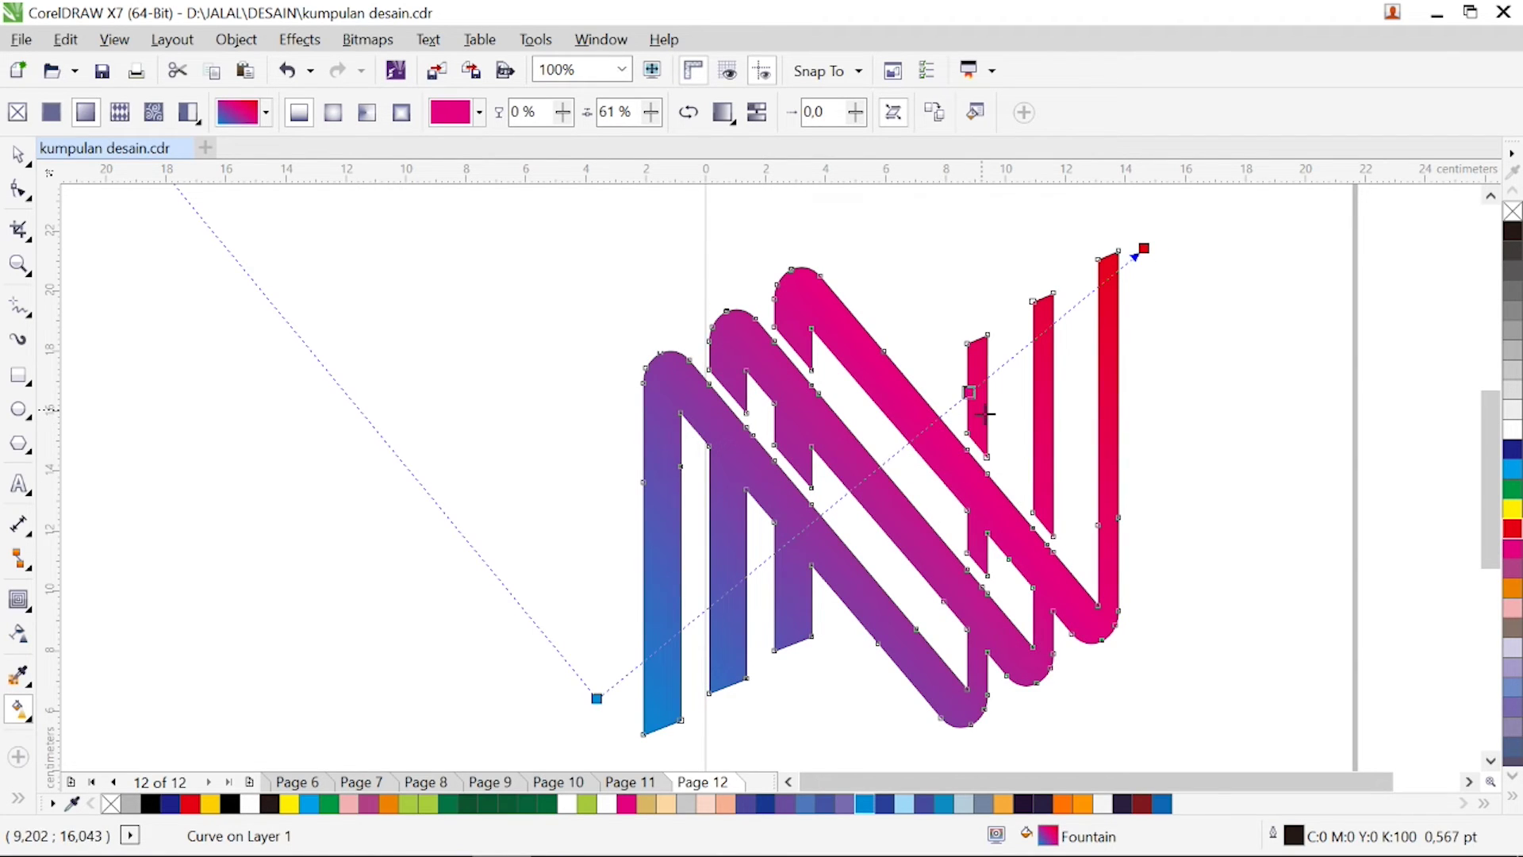
{"action": "left_click_drag", "start_coordinate": [1145, 252], "coordinate": [1193, 272]}
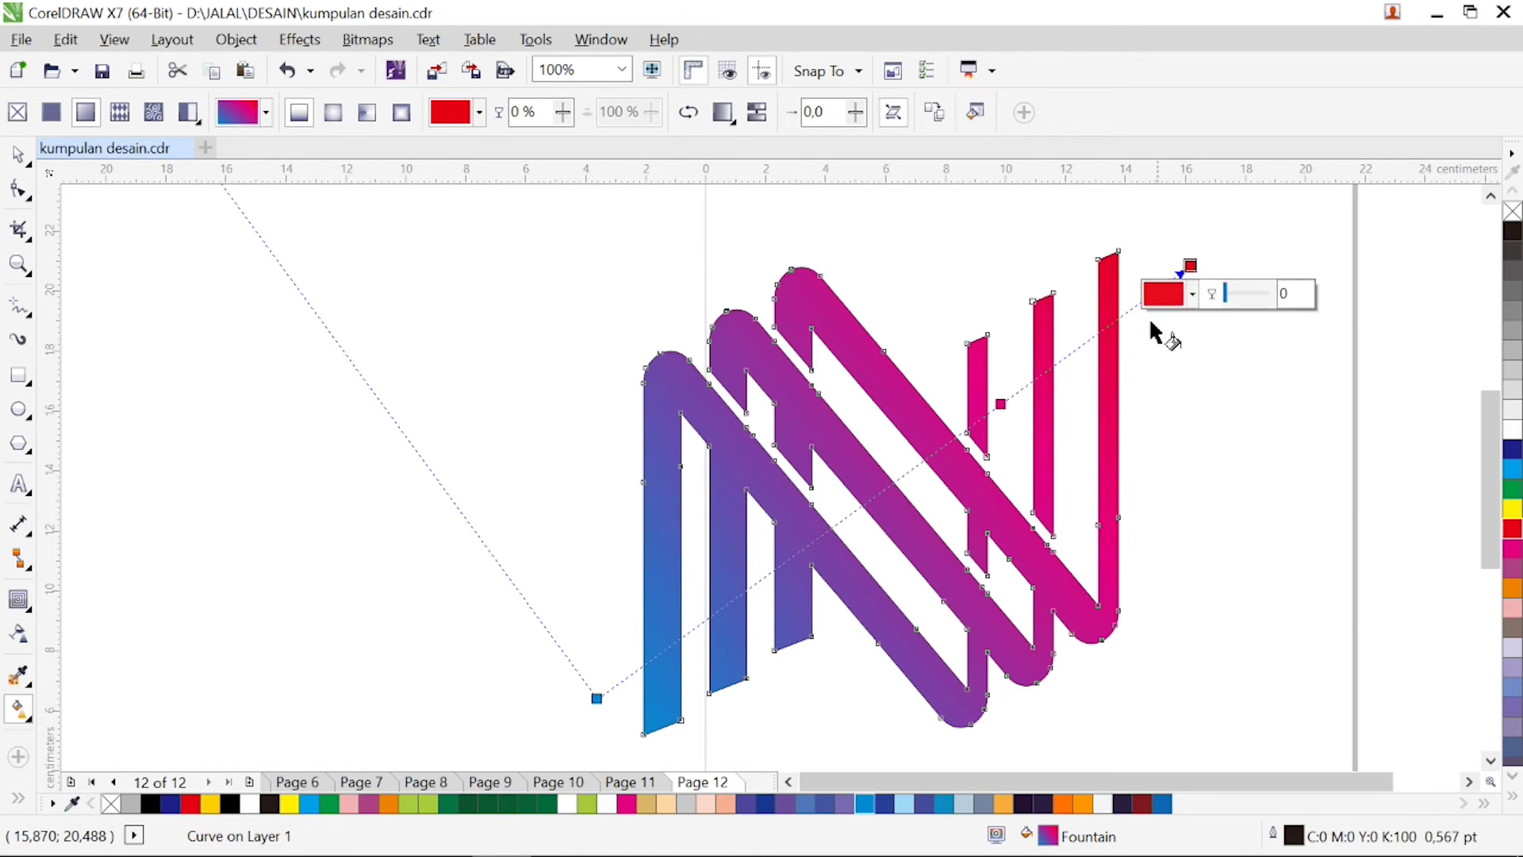
{"action": "left_click_drag", "start_coordinate": [597, 699], "coordinate": [603, 728]}
{"action": "left_click", "coordinate": [604, 729]}
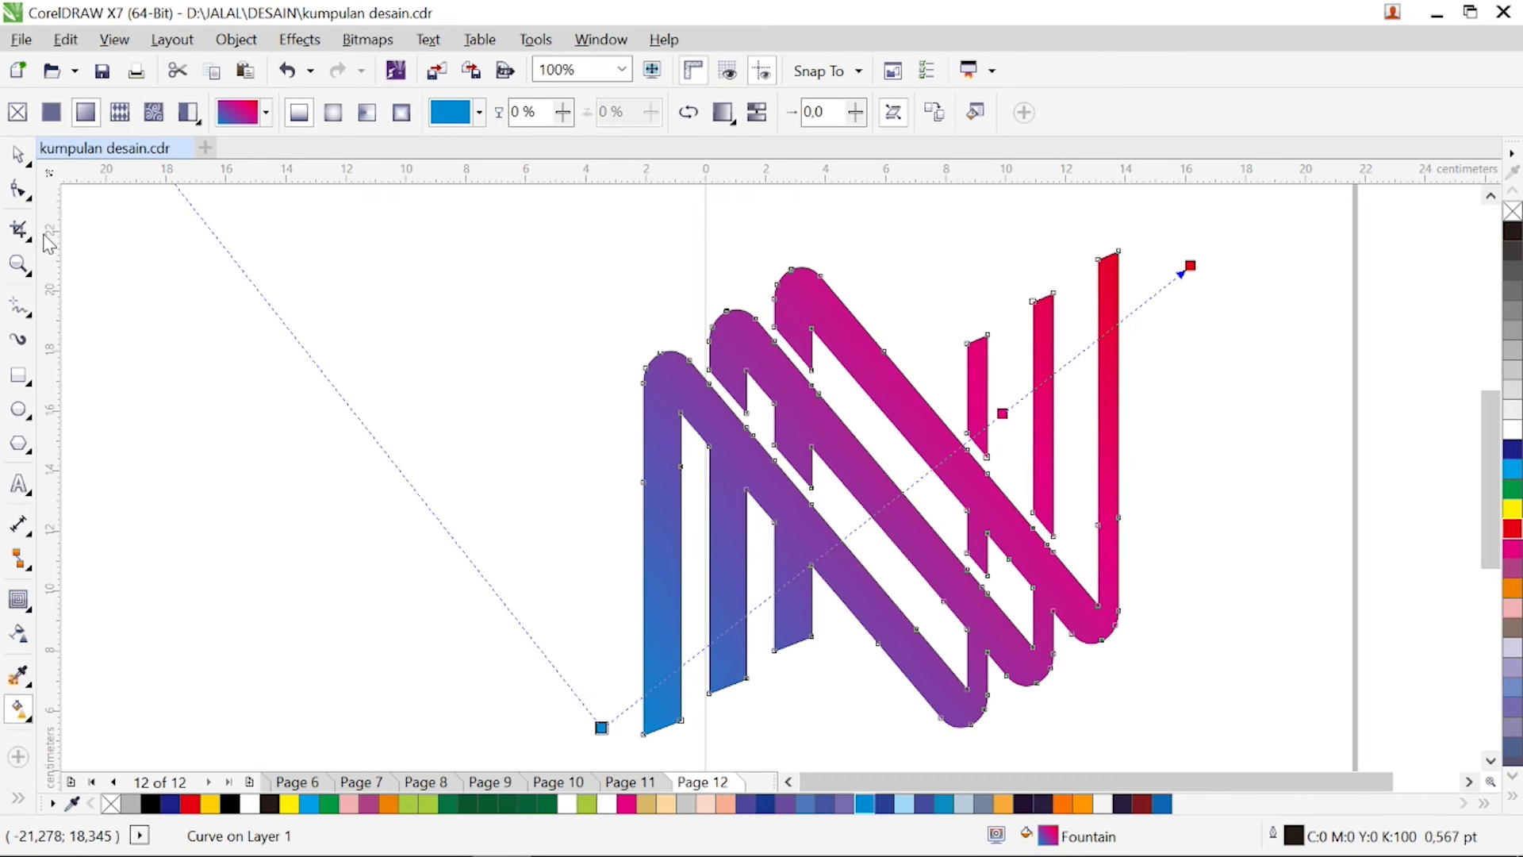
- Remove the logo's outline by setting its outline width to None
{"action": "left_click", "coordinate": [19, 154]}
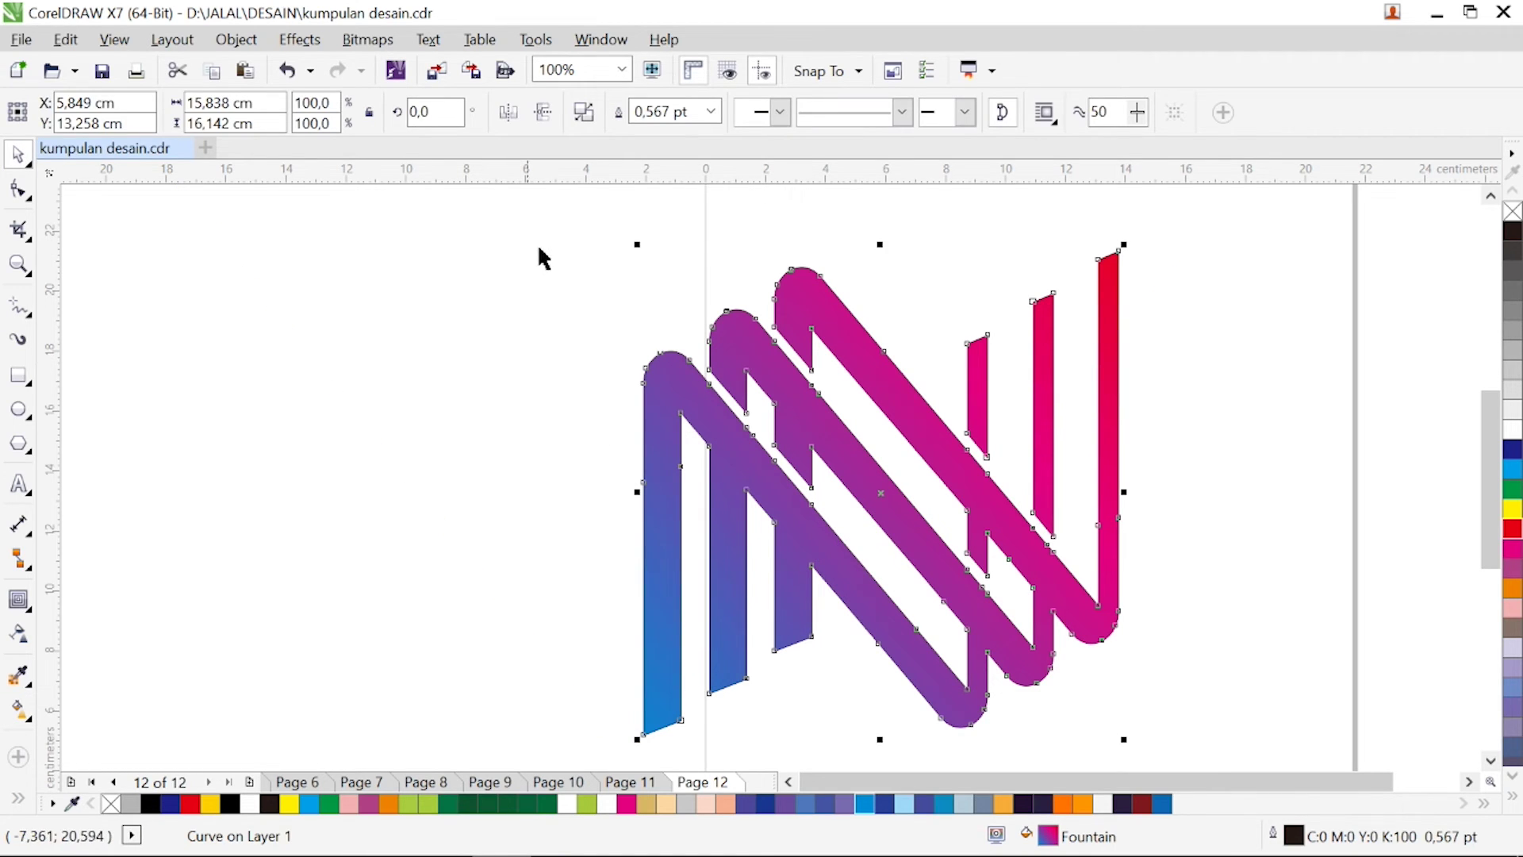
{"action": "left_click", "coordinate": [711, 111]}
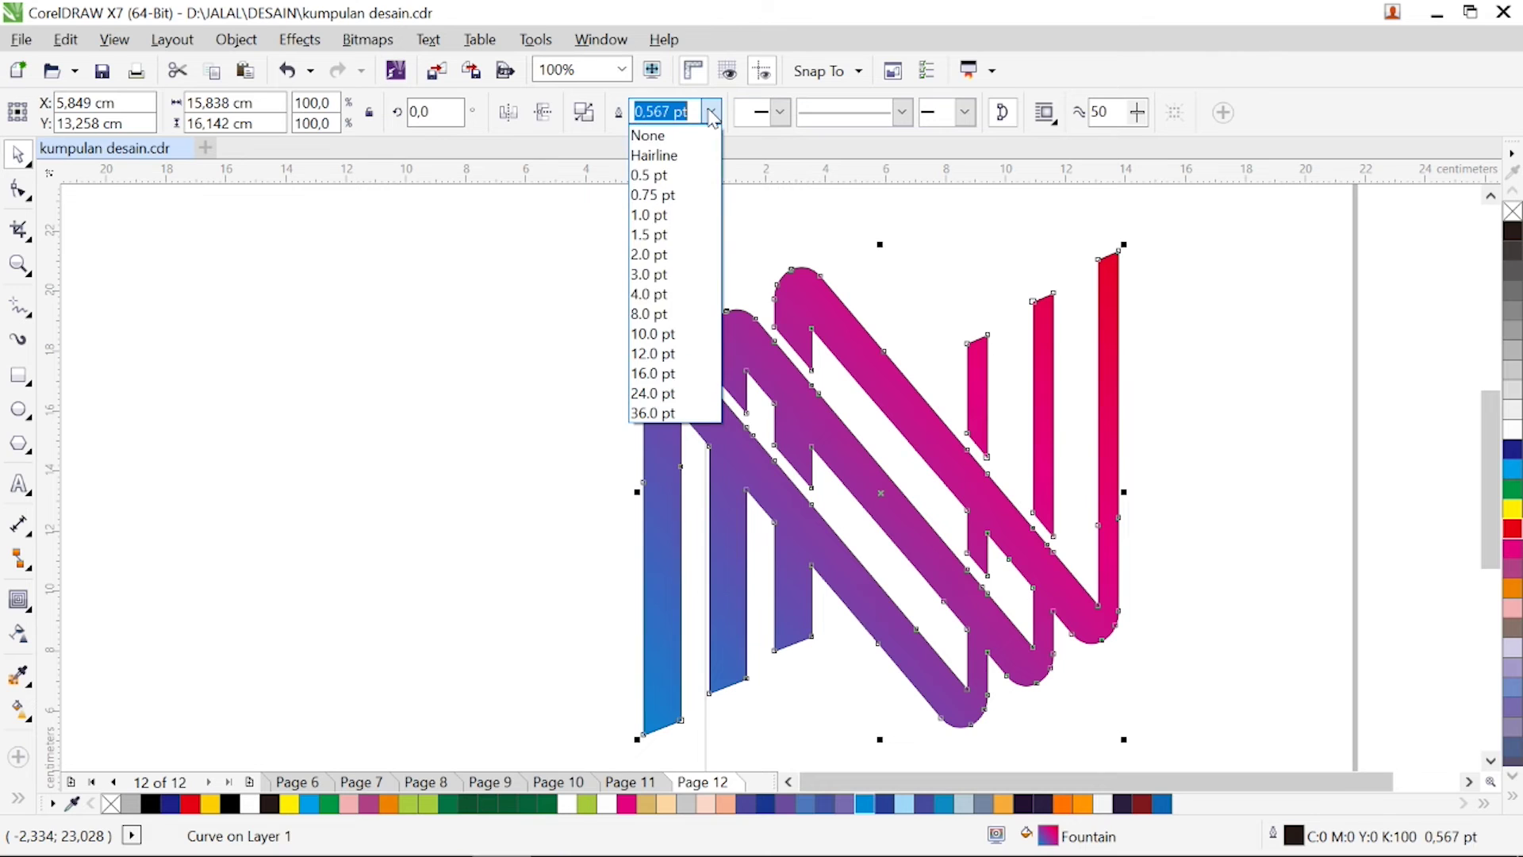
{"action": "key", "text": "Escape"}
{"action": "left_click", "coordinate": [670, 137]}
{"action": "left_click", "coordinate": [640, 325]}
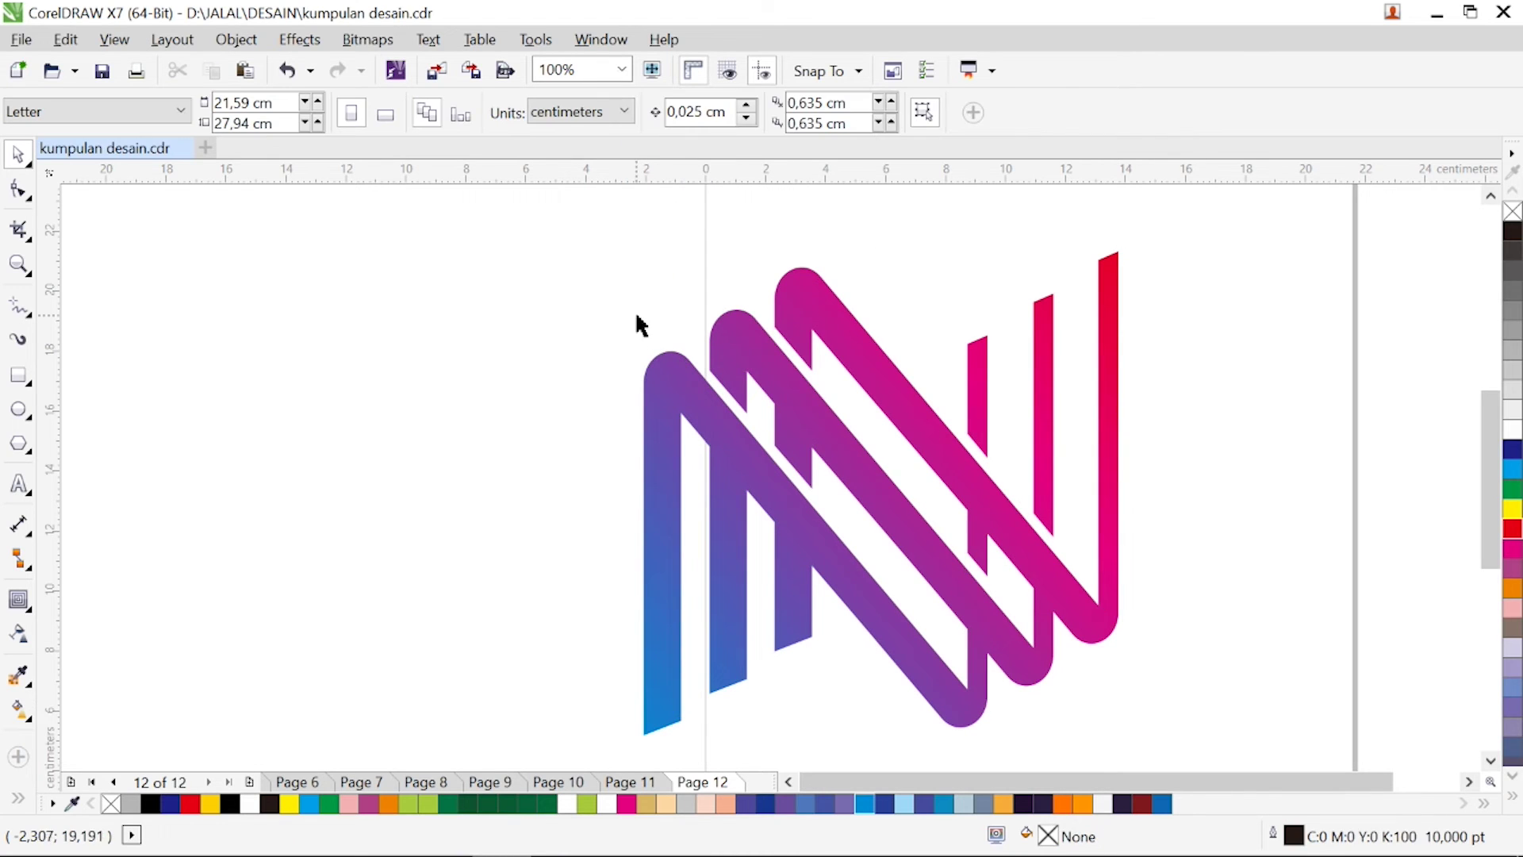
- Place a copy of the gradient logo about 18 cm to the left of the original at the same height
{"action": "left_click", "coordinate": [889, 493]}
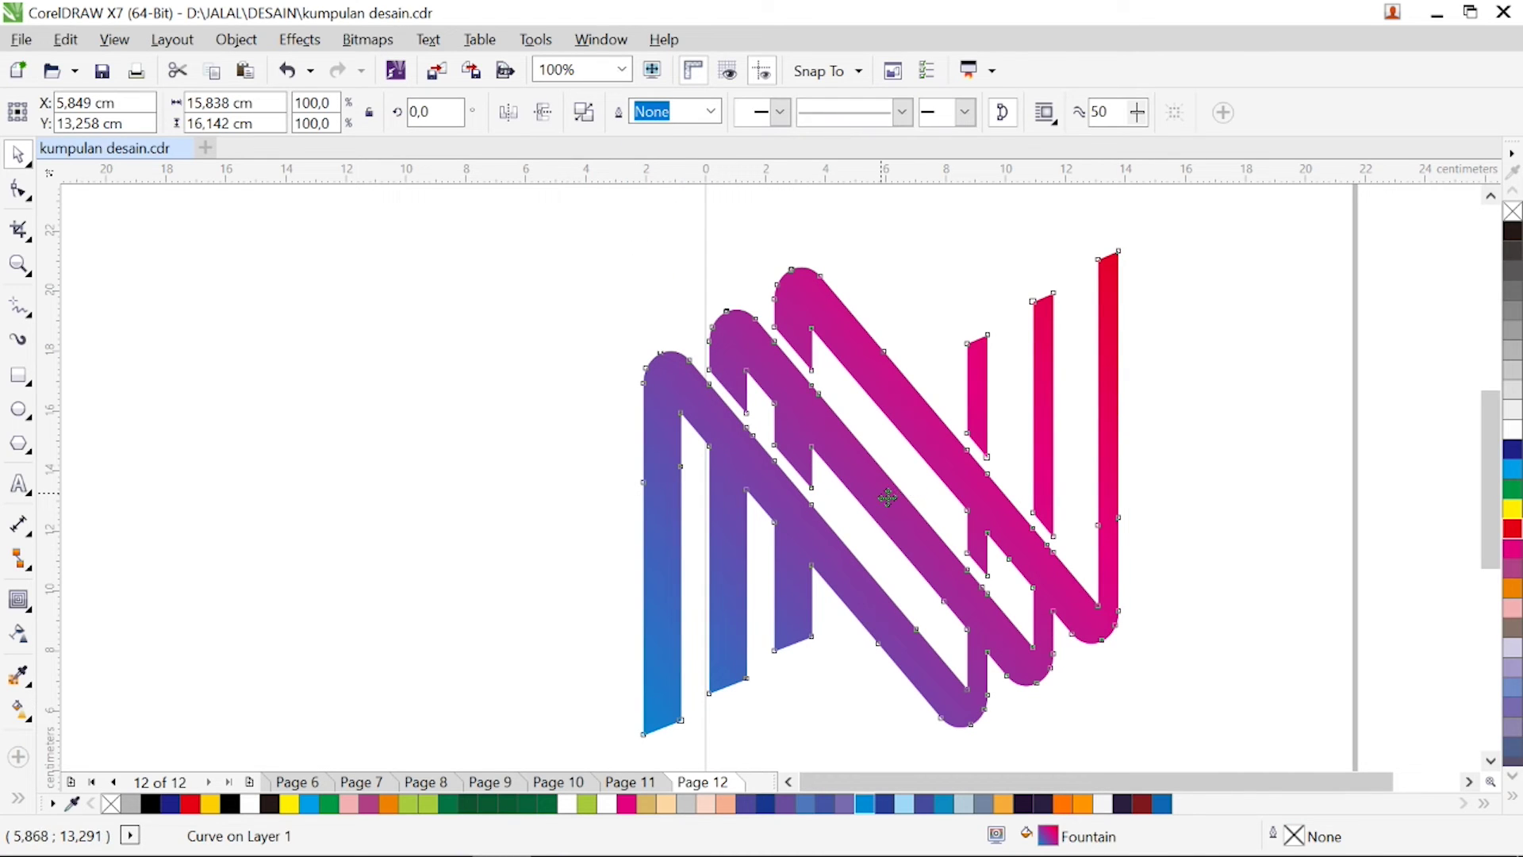
{"action": "left_click_drag", "start_coordinate": [887, 496], "coordinate": [350, 500]}
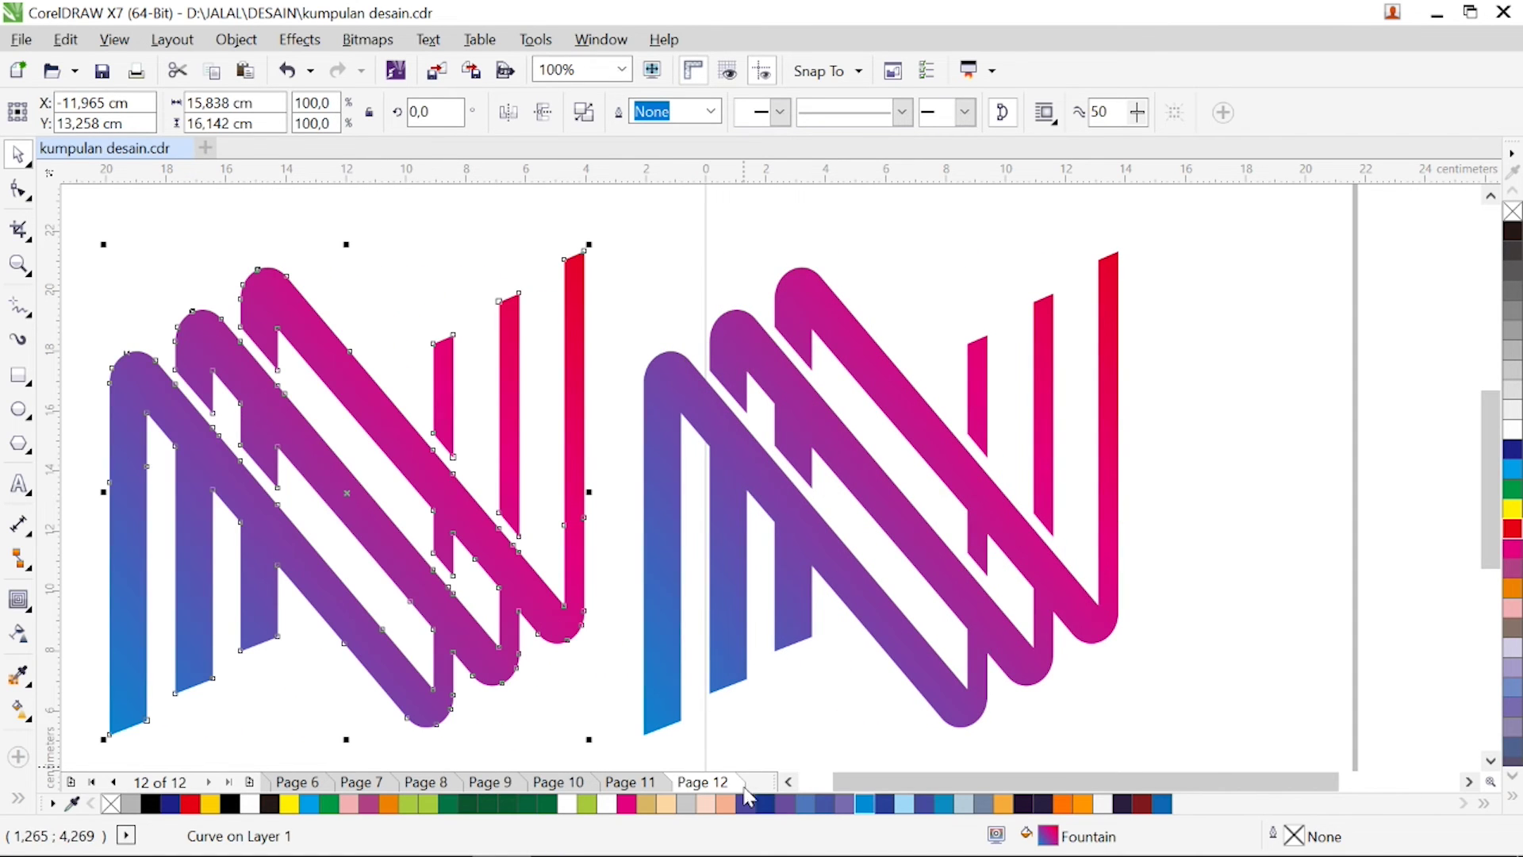
- Rotate the left copy of the N logo 90° counterclockwise about its centre so it reads as a Z
{"action": "left_click", "coordinate": [788, 782]}
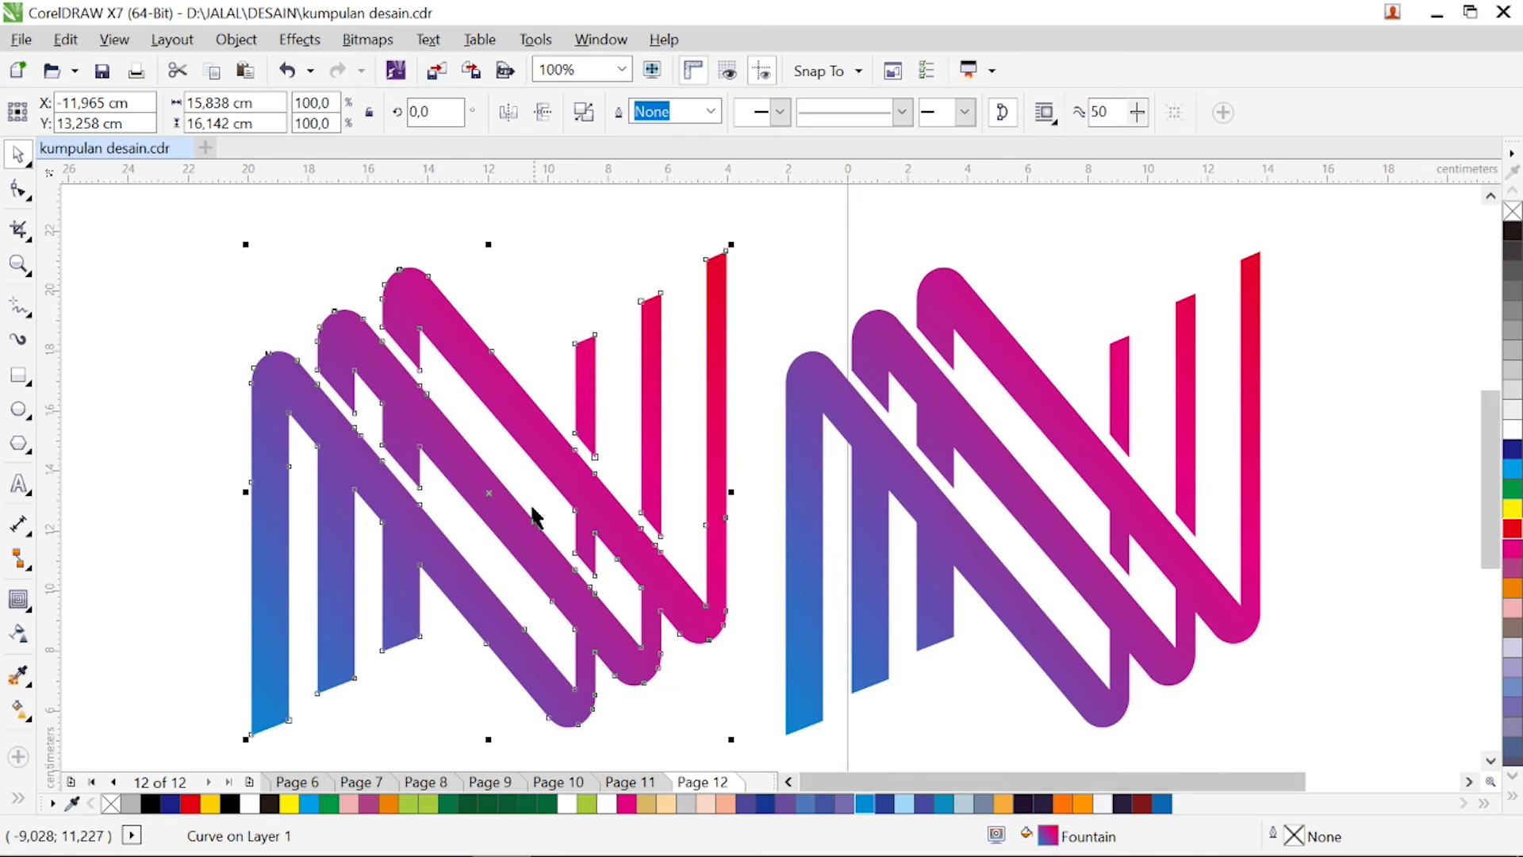
{"action": "left_click", "coordinate": [490, 500]}
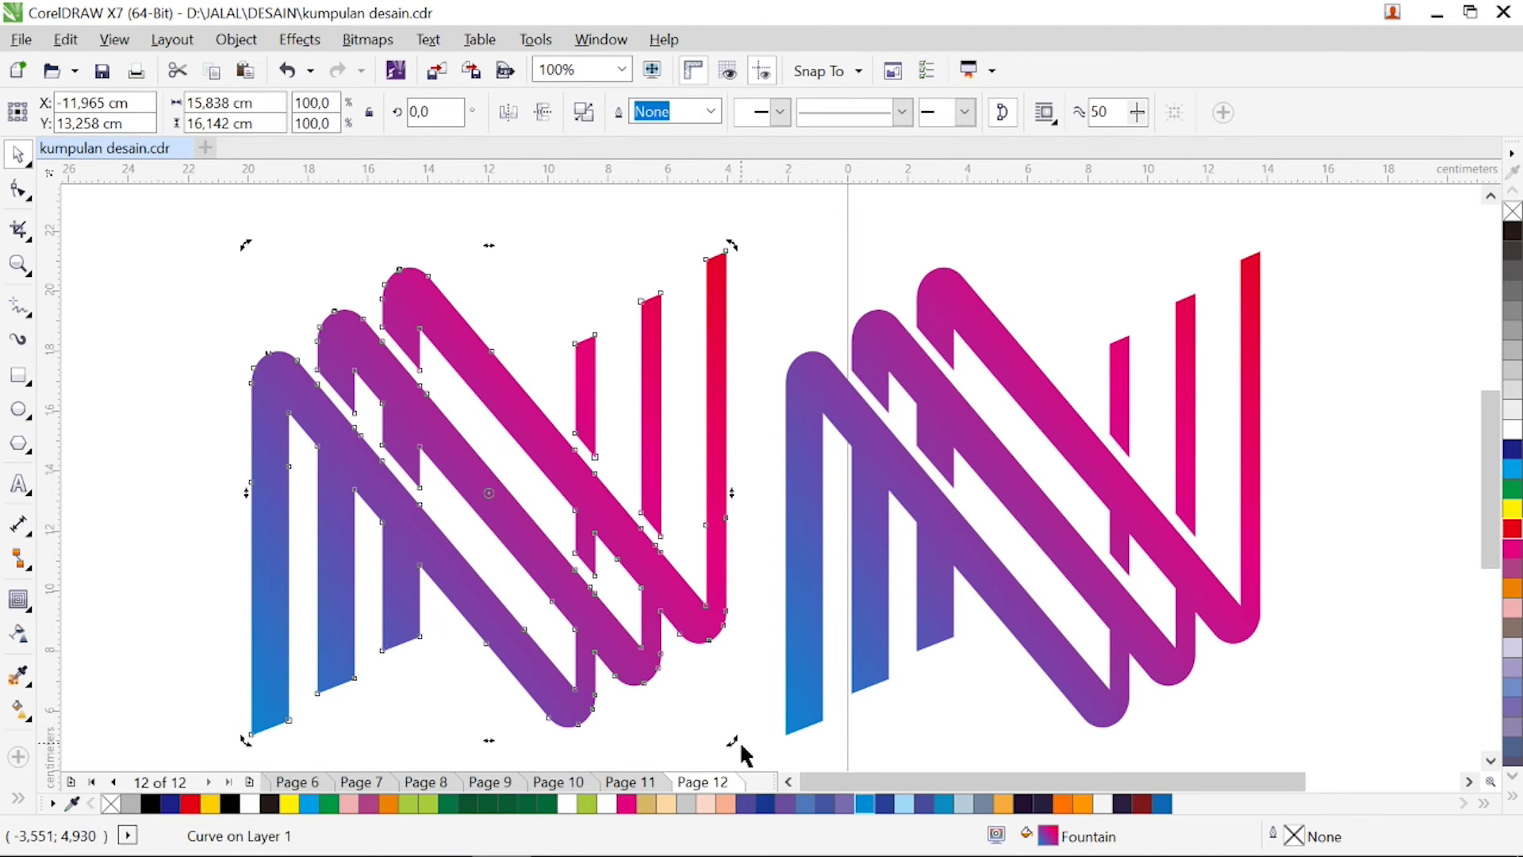
{"action": "left_click_drag", "start_coordinate": [734, 749], "coordinate": [680, 323]}
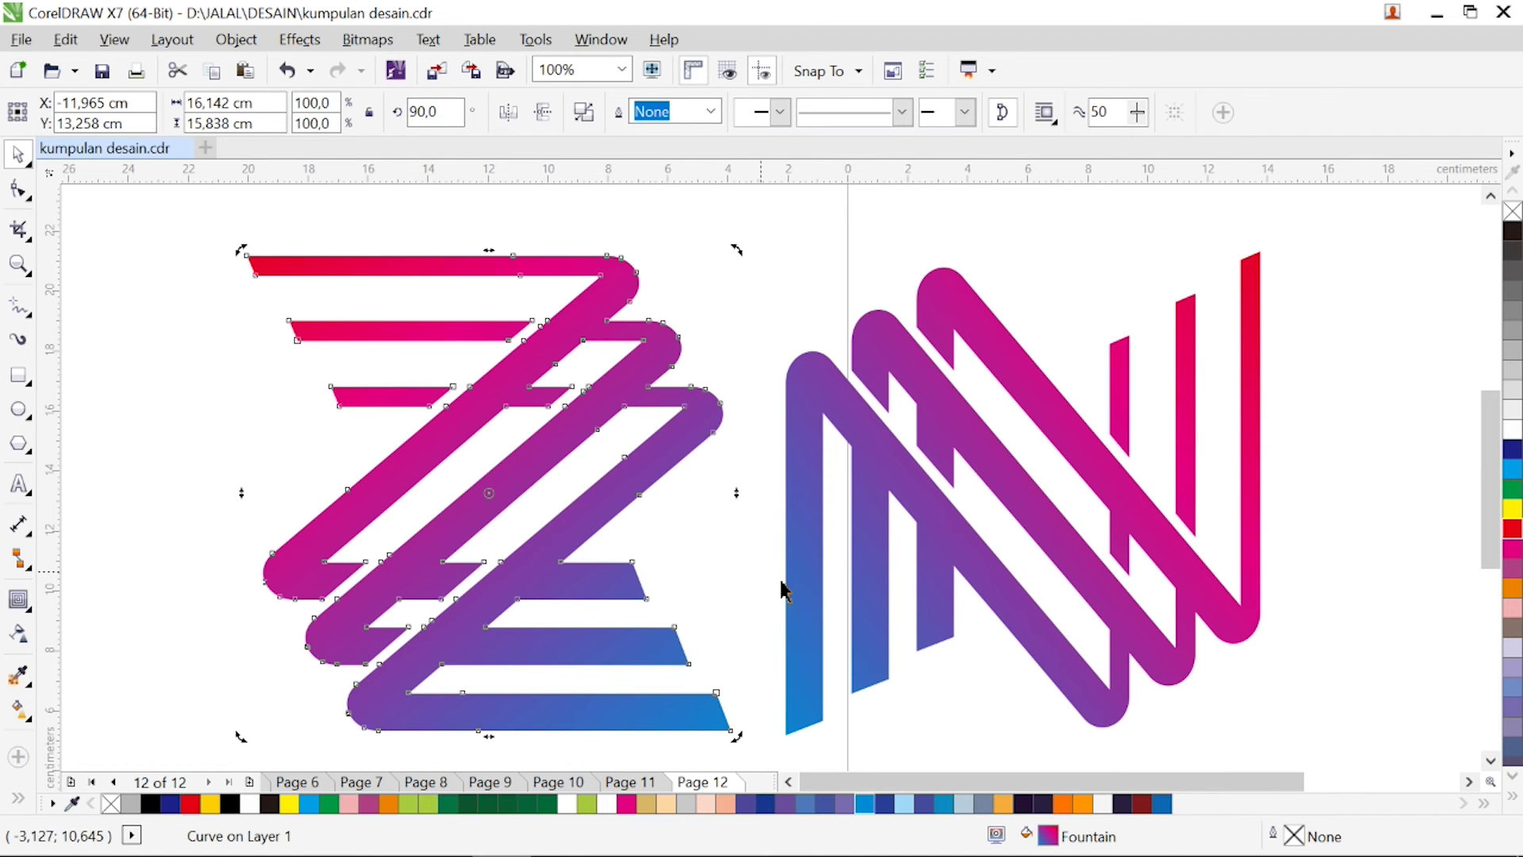
{"action": "left_click", "coordinate": [1012, 718]}
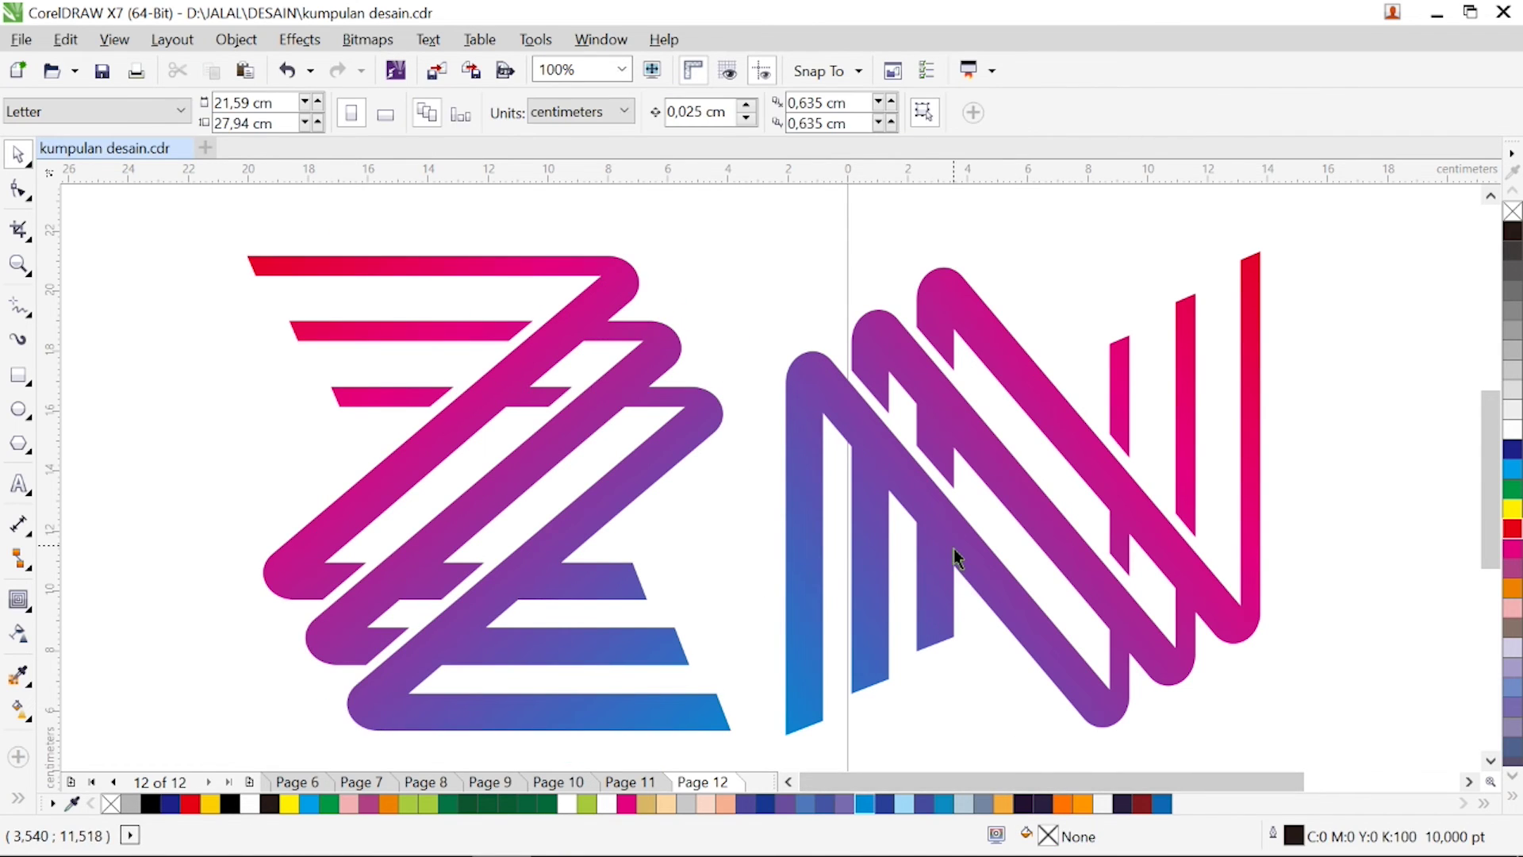
- Move the Z logo and the N logo each about 19 cm left and slightly up, placing both beside the page
{"action": "scroll", "coordinate": [954, 558], "scroll_direction": "down", "scroll_amount": 1}
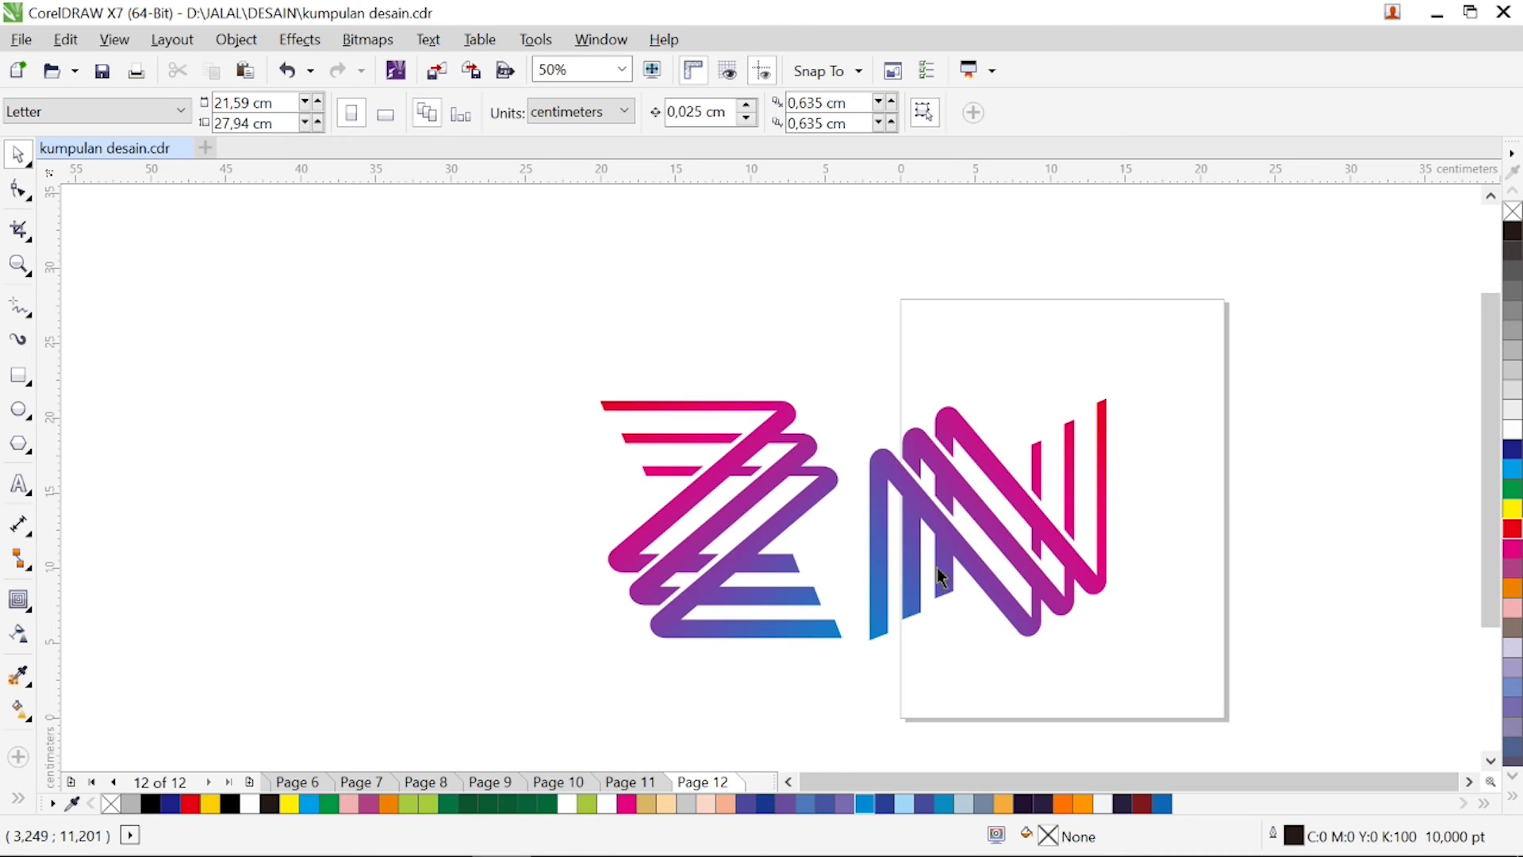
{"action": "left_click", "coordinate": [688, 518]}
{"action": "left_click_drag", "start_coordinate": [725, 531], "coordinate": [437, 491]}
{"action": "left_click", "coordinate": [1001, 534]}
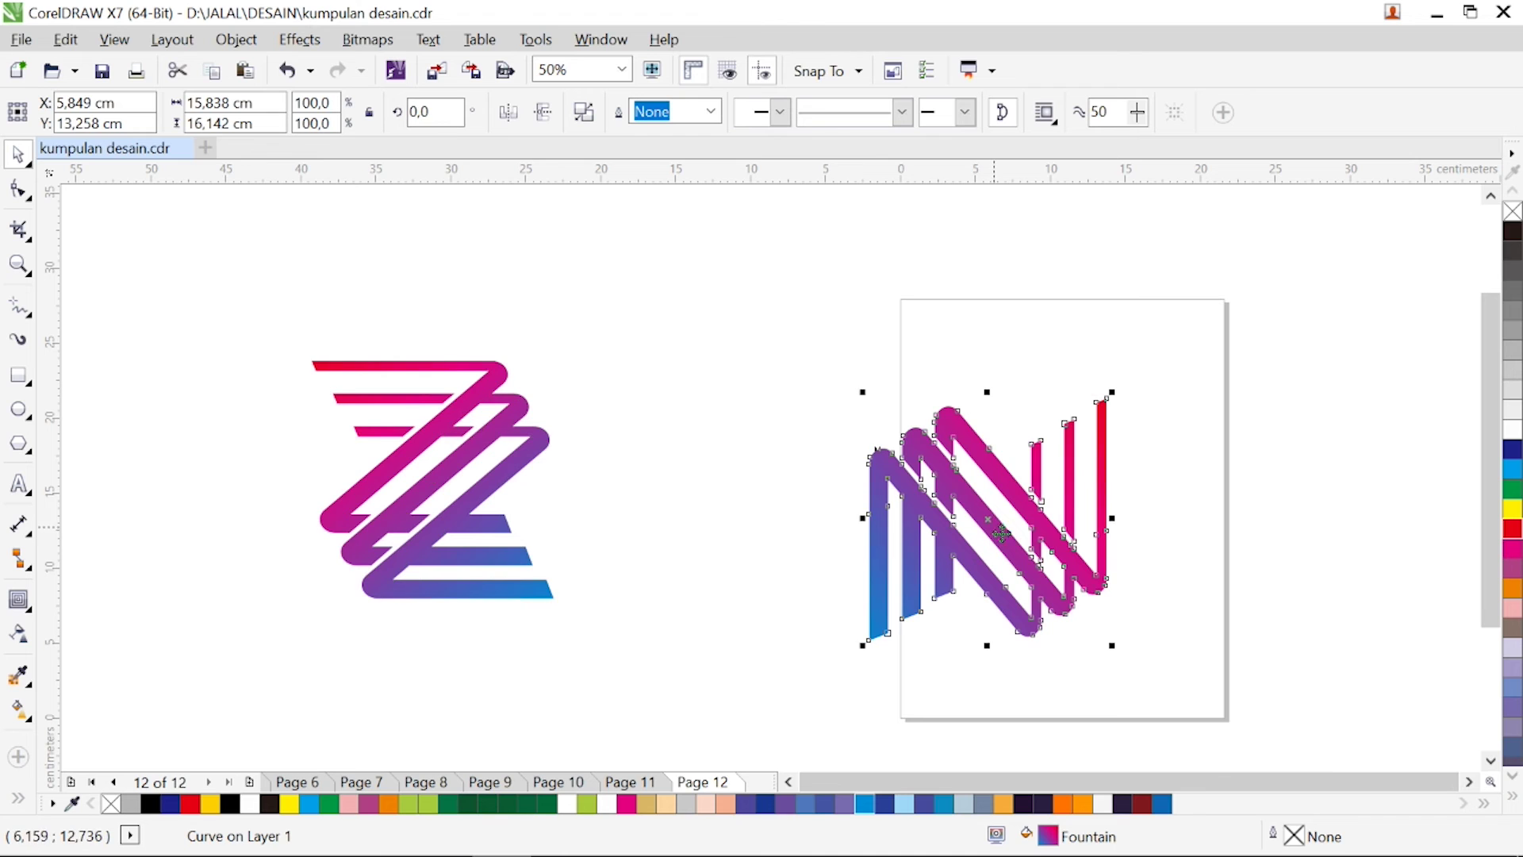
{"action": "left_click_drag", "start_coordinate": [1003, 526], "coordinate": [719, 507]}
{"action": "left_click", "coordinate": [774, 670]}
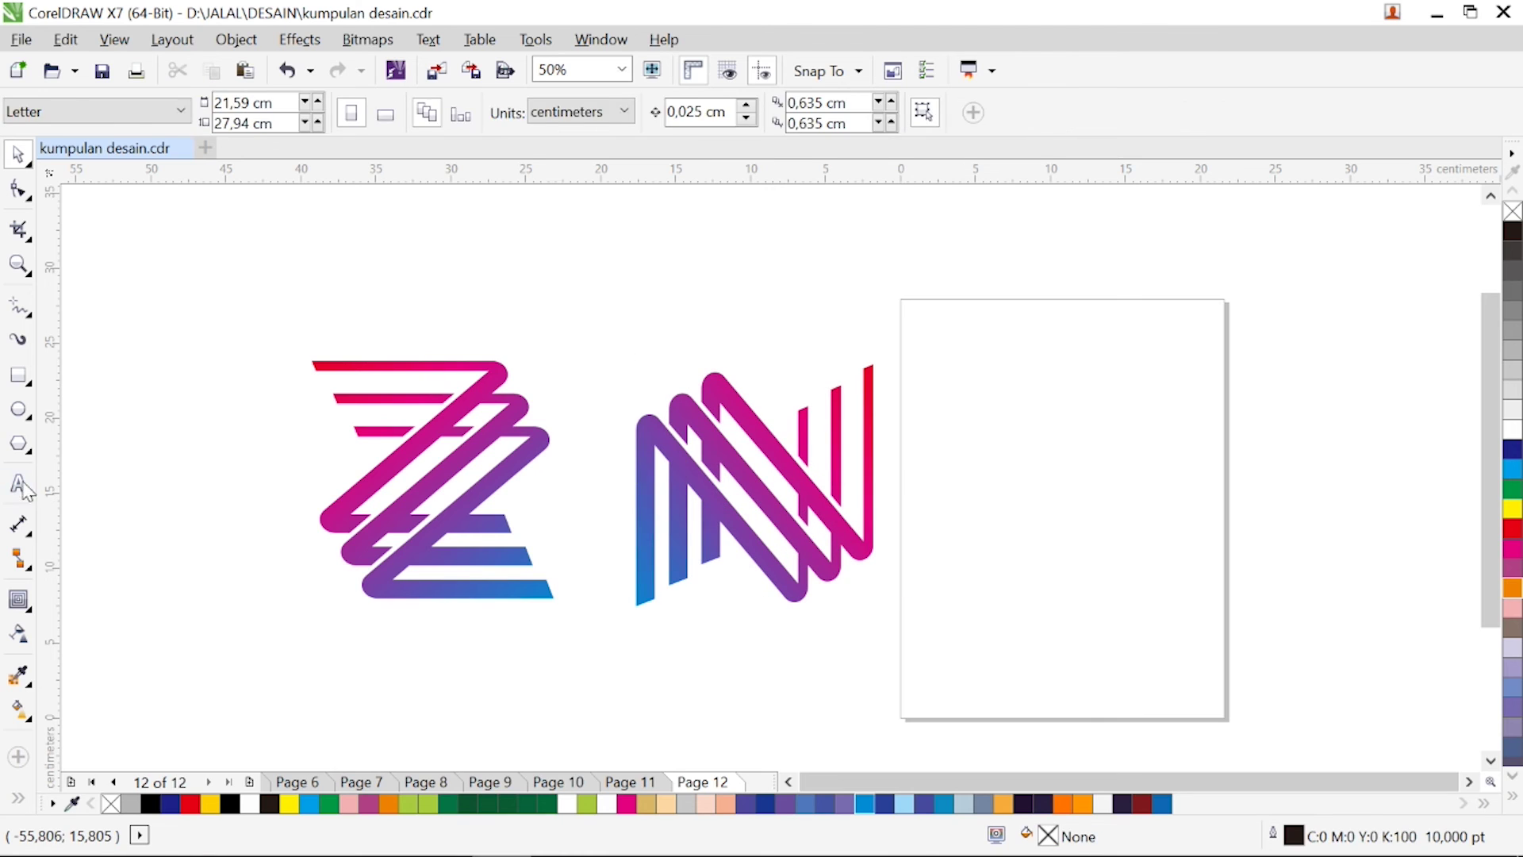
- Add the artistic text "kok jadinya huruf z...?????" in Arial 100 pt below the two logos
{"action": "key", "text": "F8"}
{"action": "left_click", "coordinate": [346, 705]}
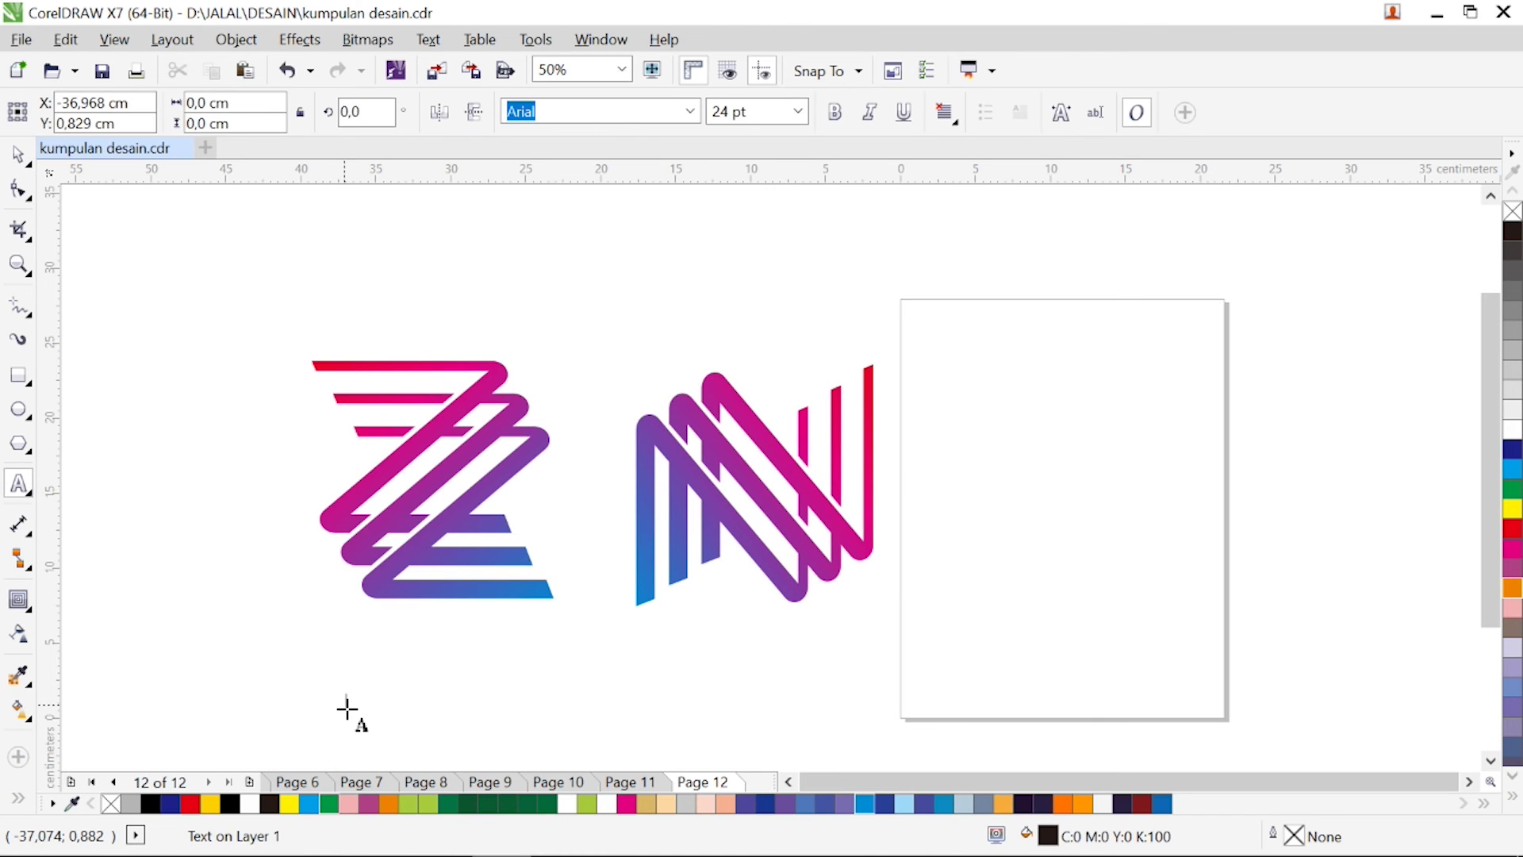
{"action": "left_click", "coordinate": [797, 112]}
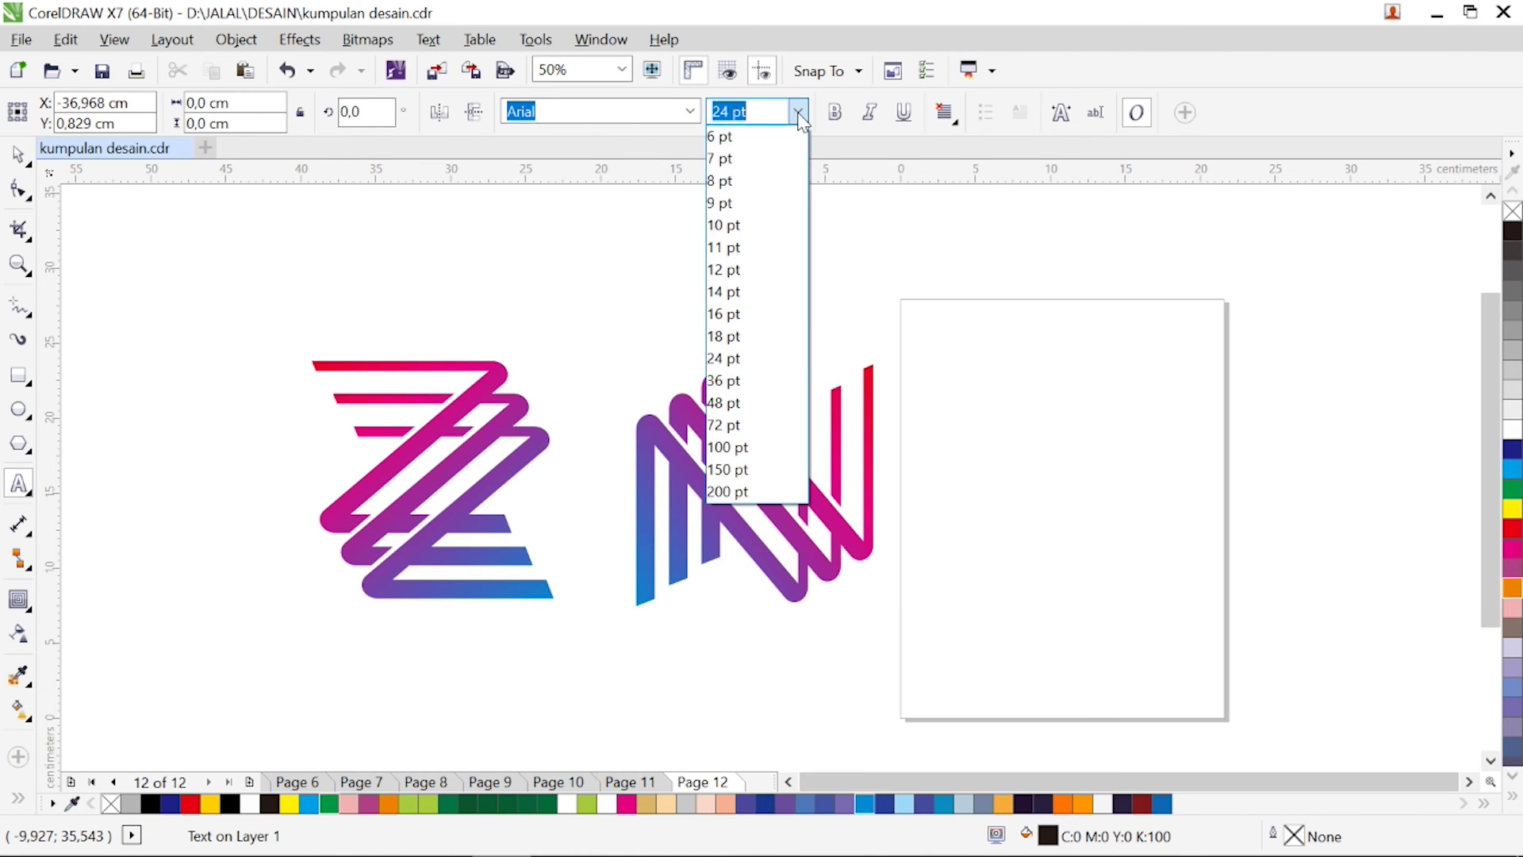
{"action": "left_click", "coordinate": [732, 449]}
{"action": "type", "text": "kok"}
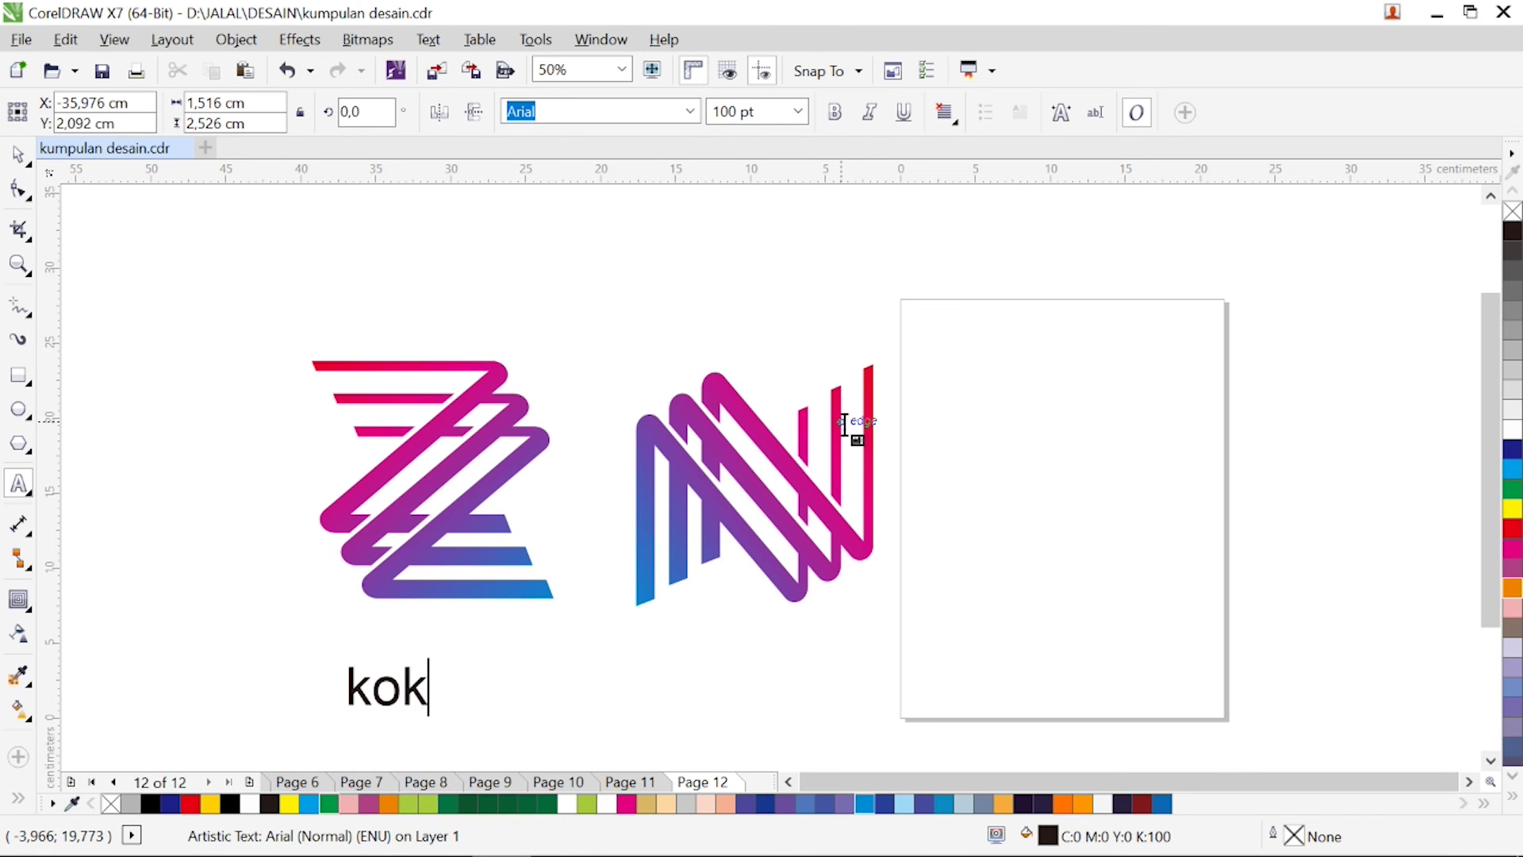
{"action": "type", "text": " jadinya hu"}
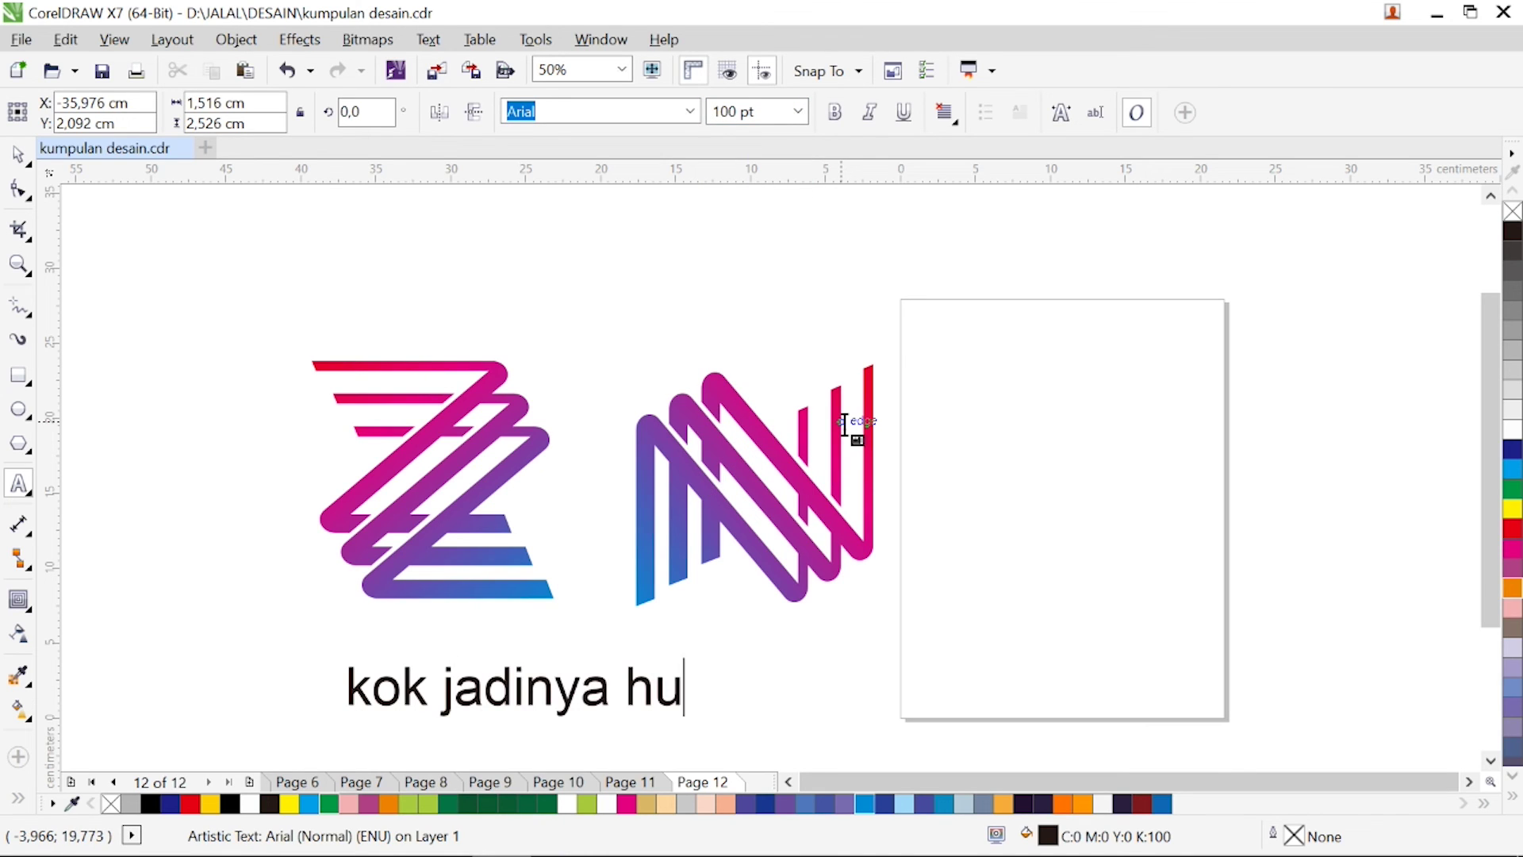
{"action": "type", "text": "ruf z..."}
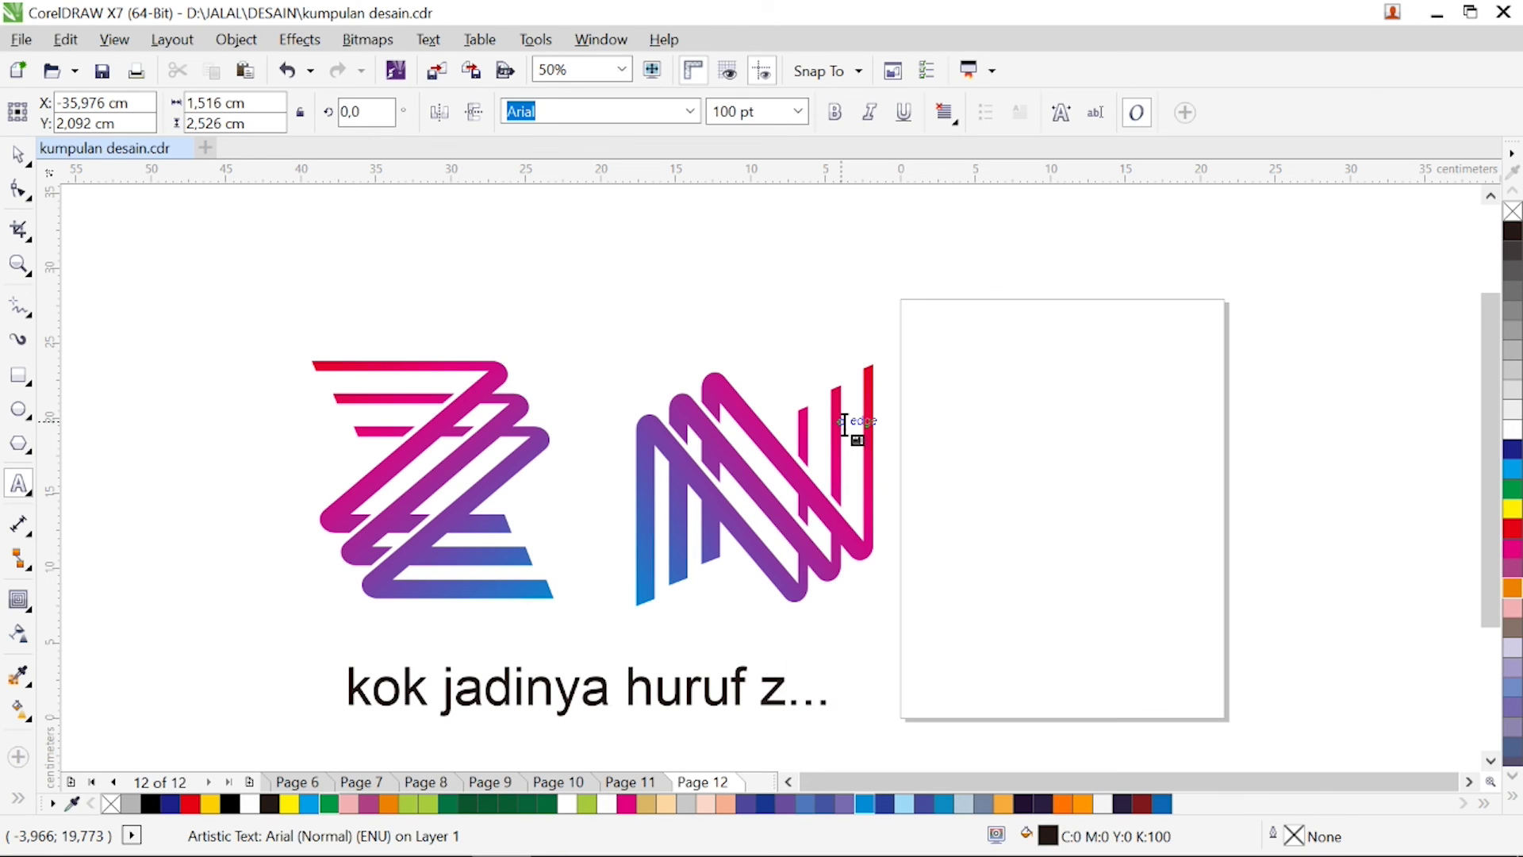
{"action": "type", "text": "?????"}
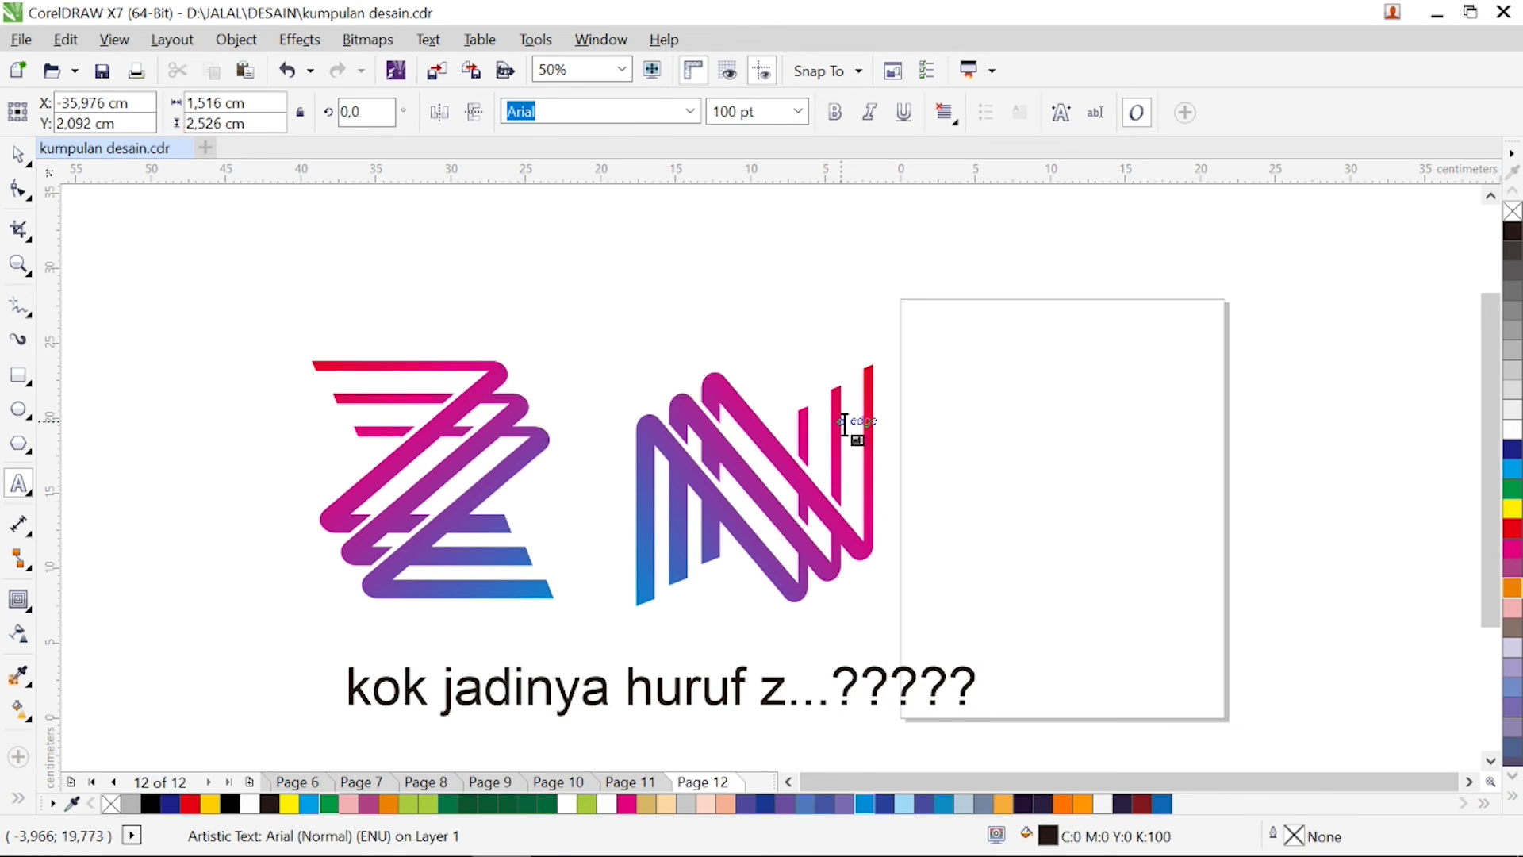
{"action": "key", "text": "ctrl+space"}
- Add a "DESIGN BY" credit with the designer's name below the logos, in bold Arial enlarged to about 54 pt
{"action": "left_click", "coordinate": [19, 264]}
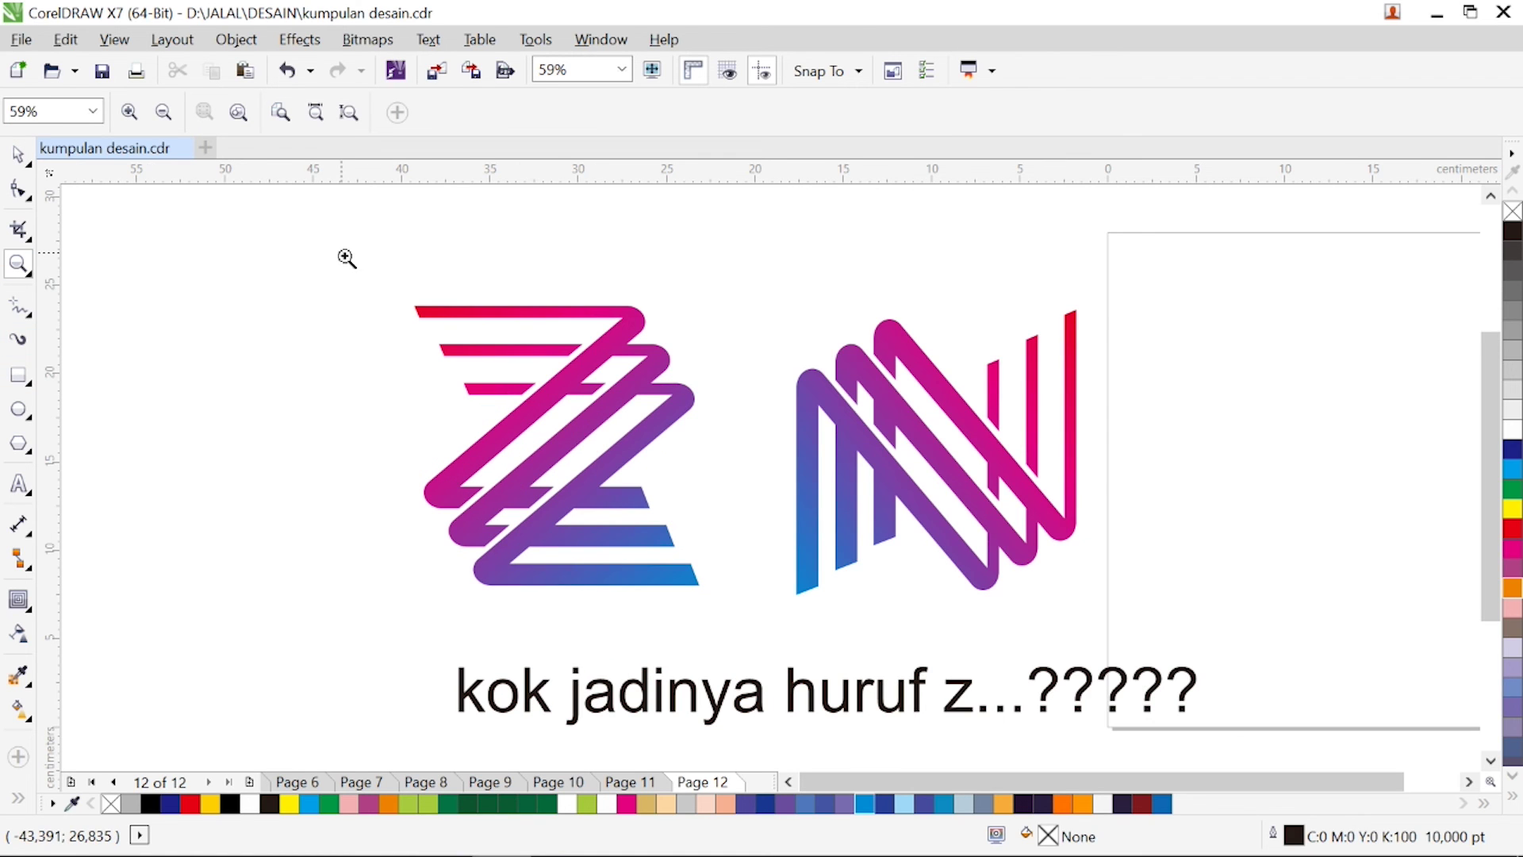
{"action": "left_click_drag", "start_coordinate": [341, 253], "coordinate": [1244, 754]}
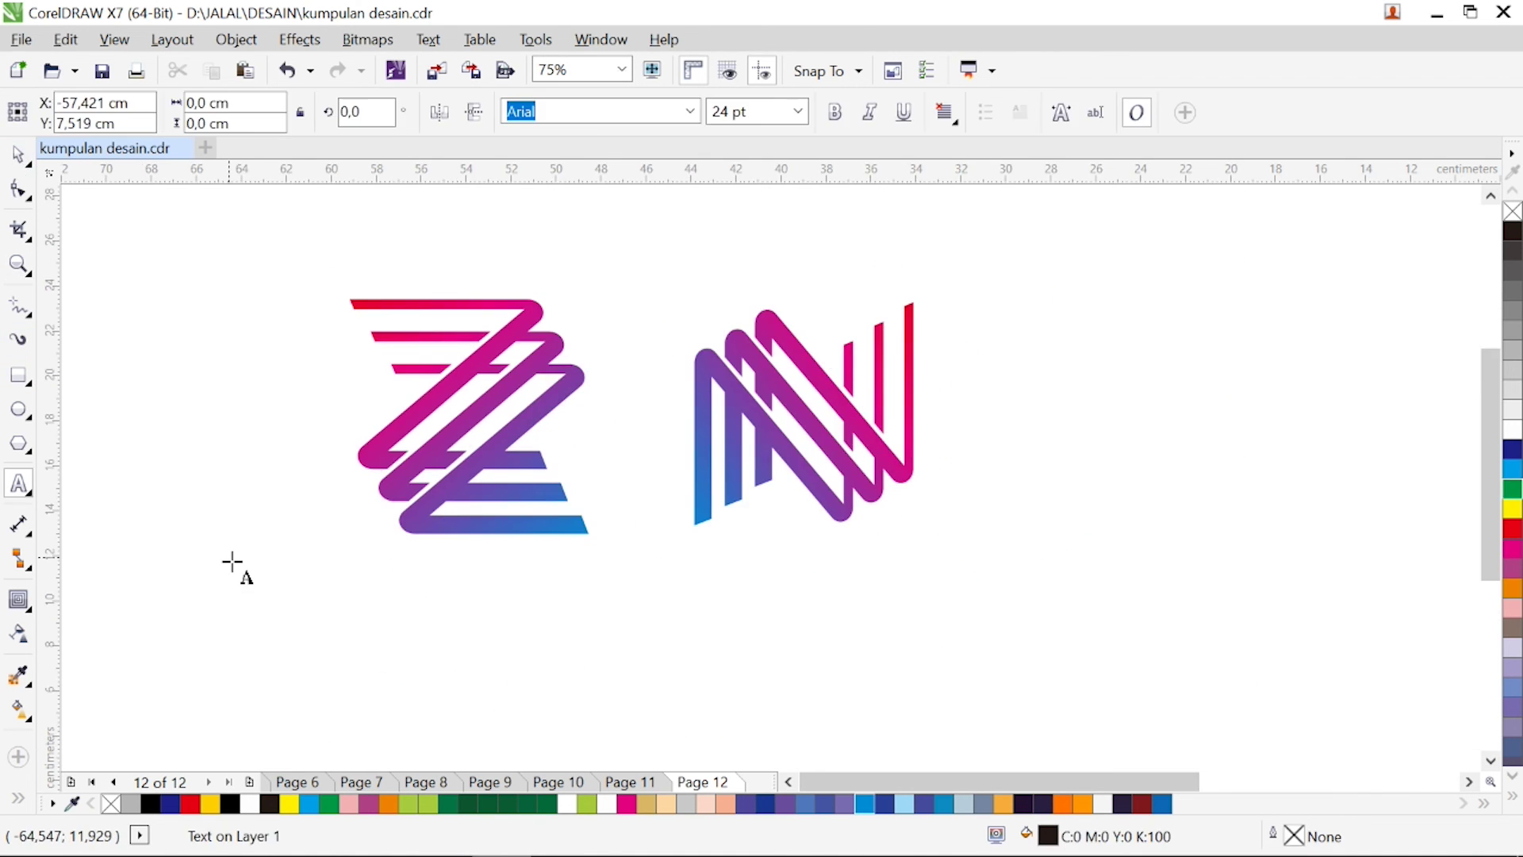
{"action": "type", "text": "DESIGN BY JALAL RAKSA"}
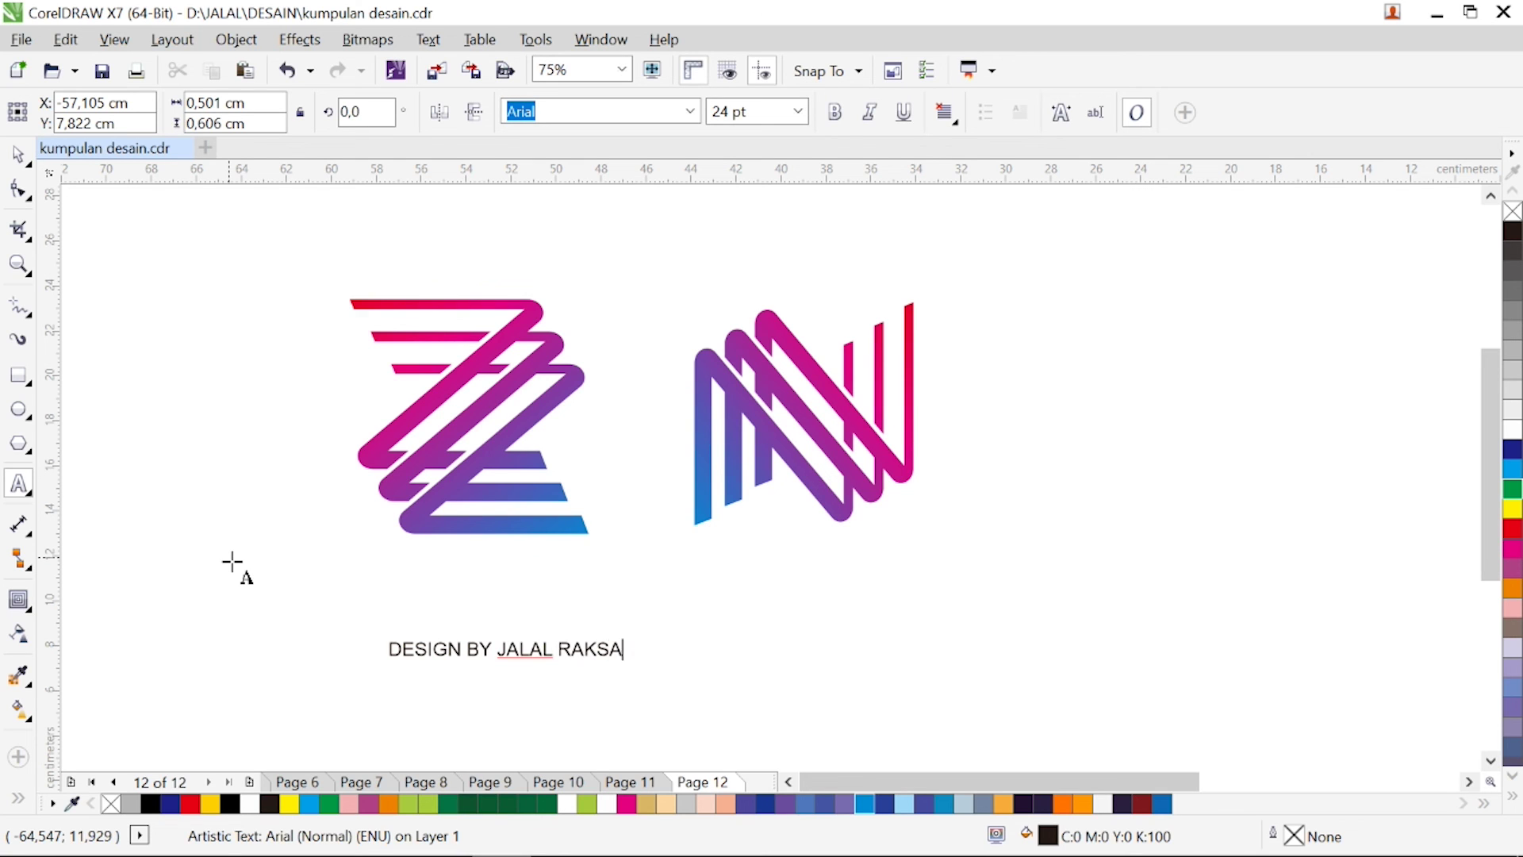
{"action": "left_click_drag", "start_coordinate": [646, 666], "coordinate": [949, 735]}
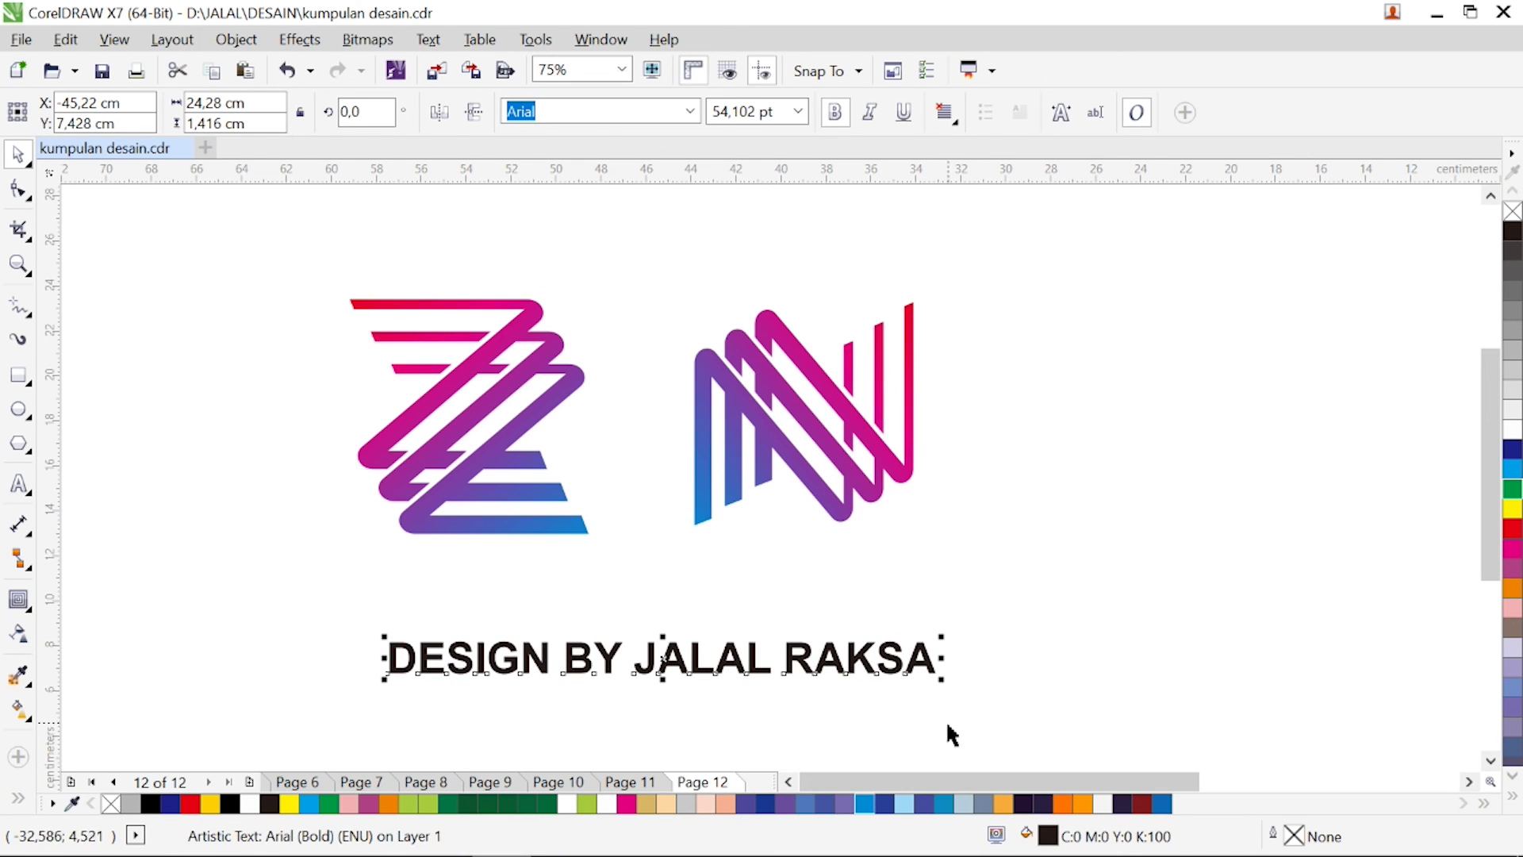